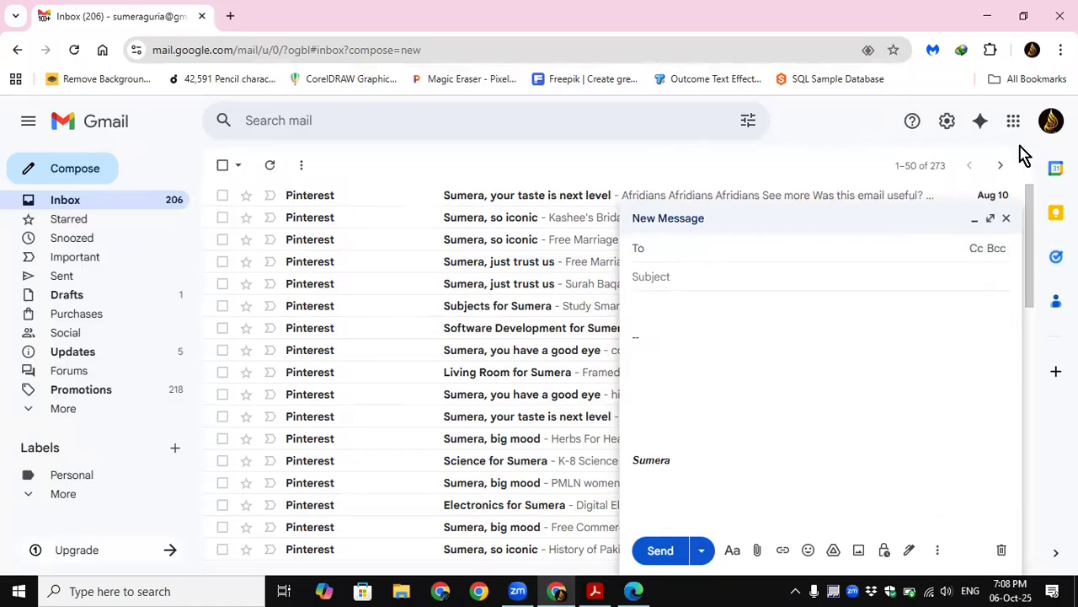
# Step: Minimize the new message window, restore it, and enlarge it to full screen
pyautogui.click(974, 221)
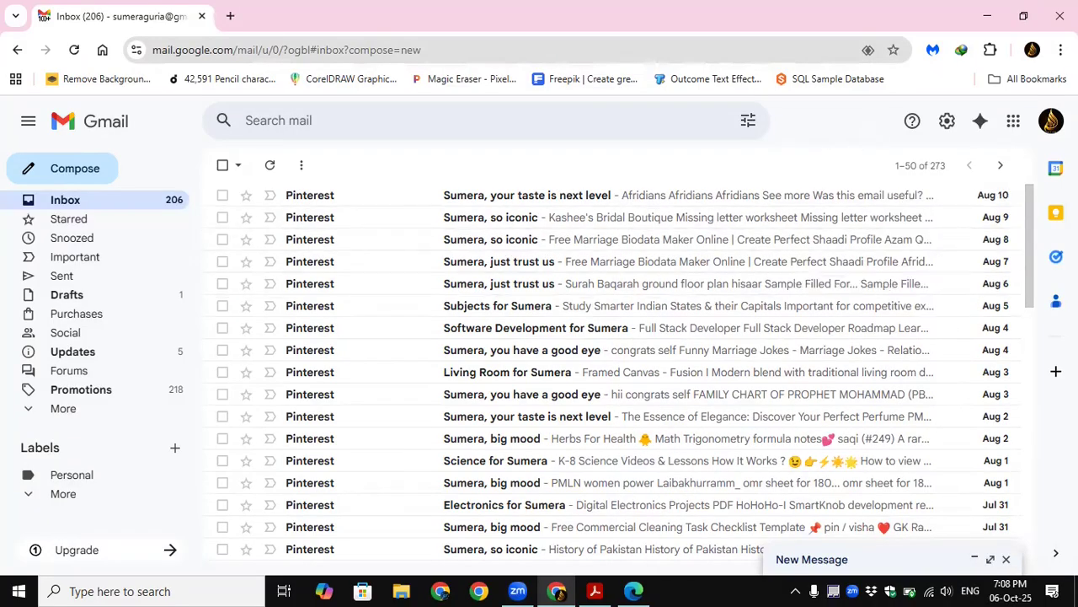
pyautogui.click(919, 163)
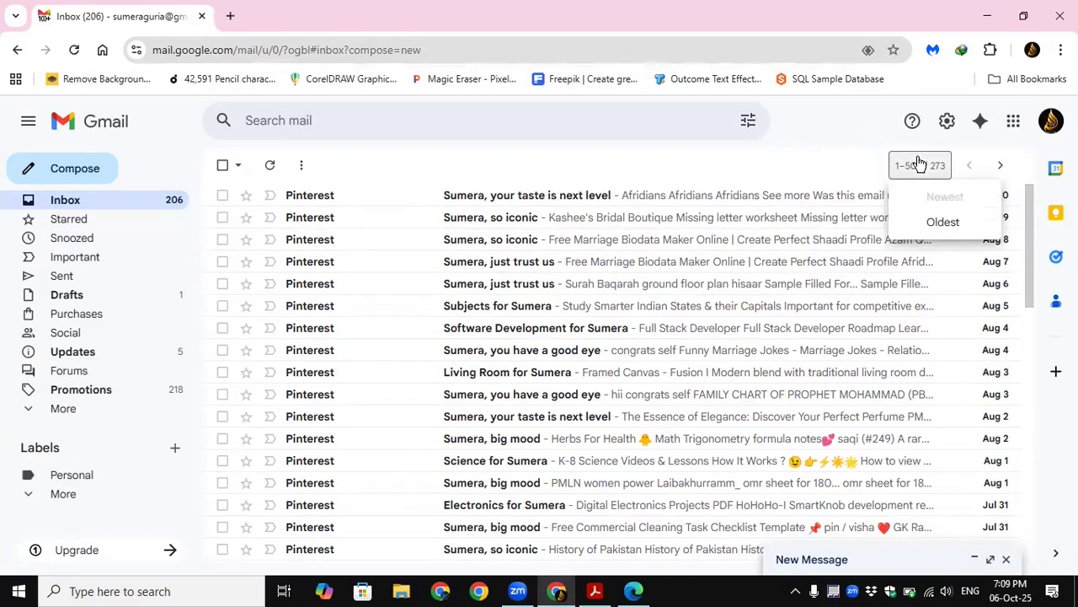
pyautogui.click(819, 562)
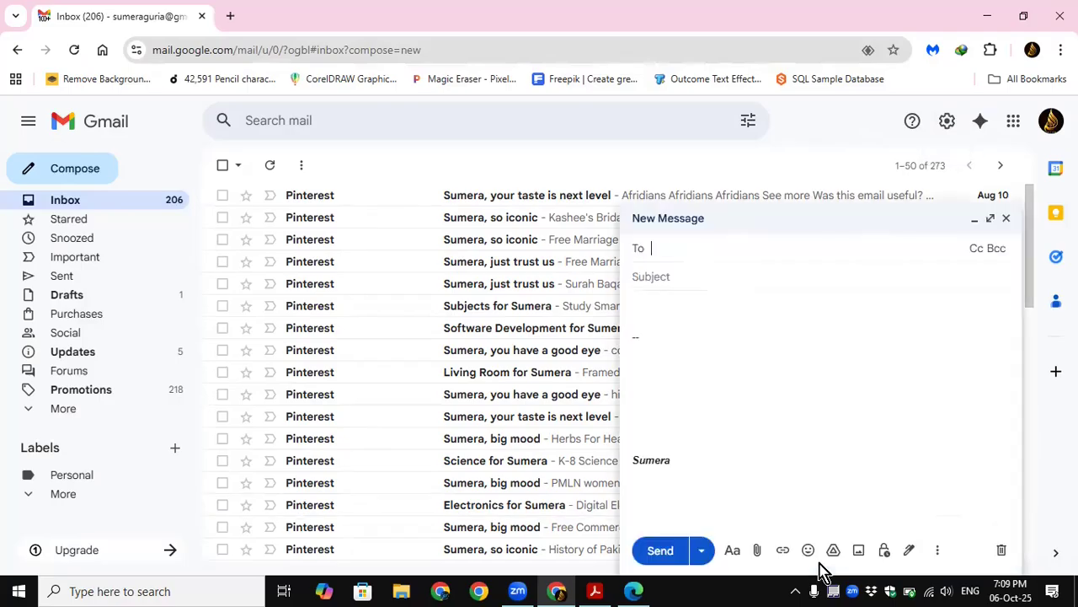
pyautogui.click(991, 221)
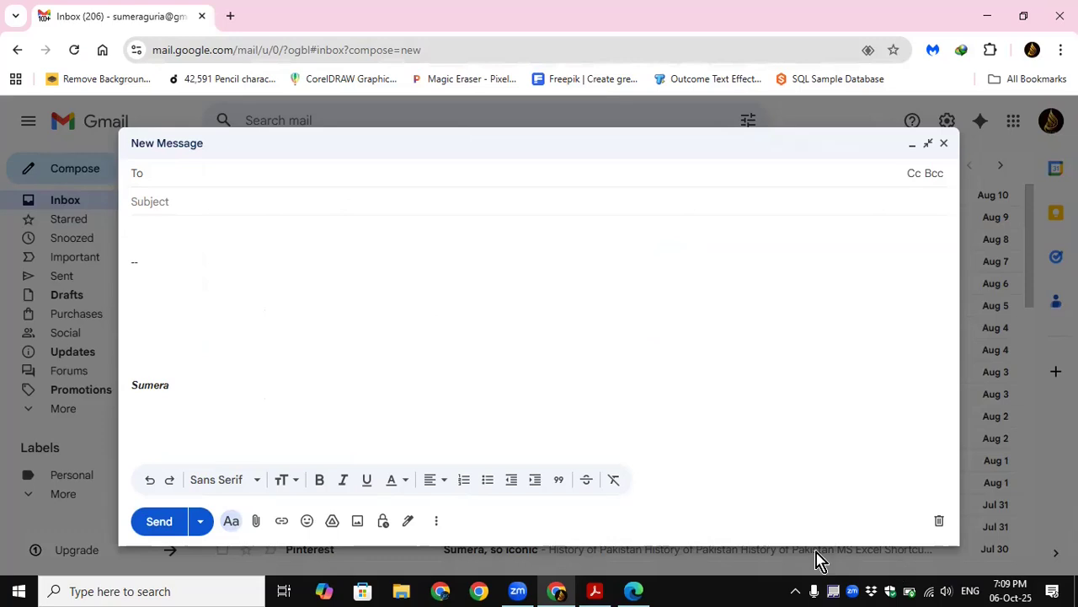
# Step: Examine the new message's additional options, including labels and plain text mode, and its signature choices
pyautogui.click(438, 521)
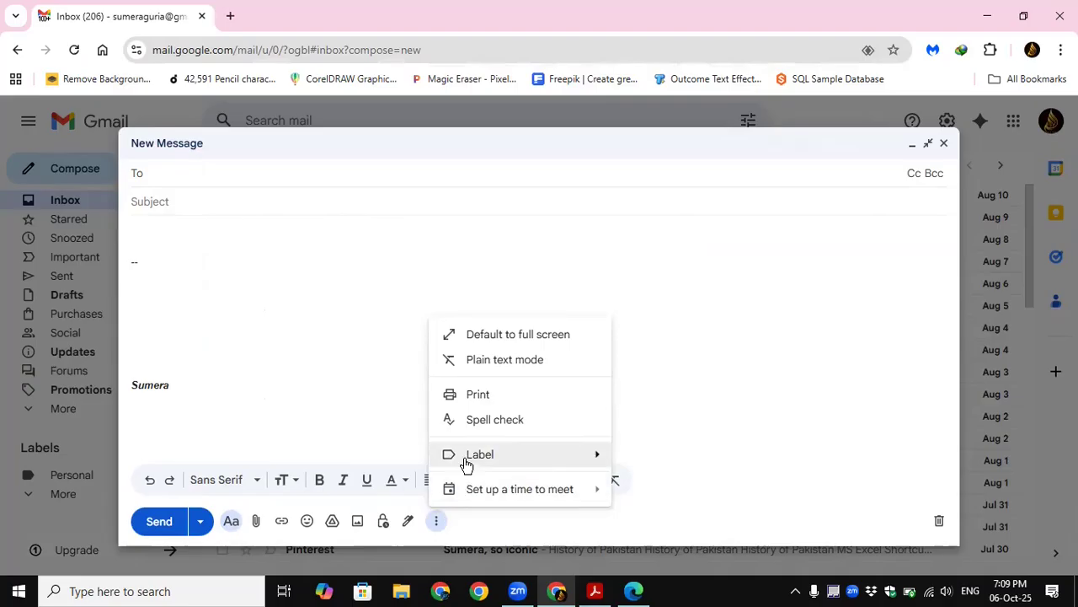
pyautogui.moveTo(466, 463)
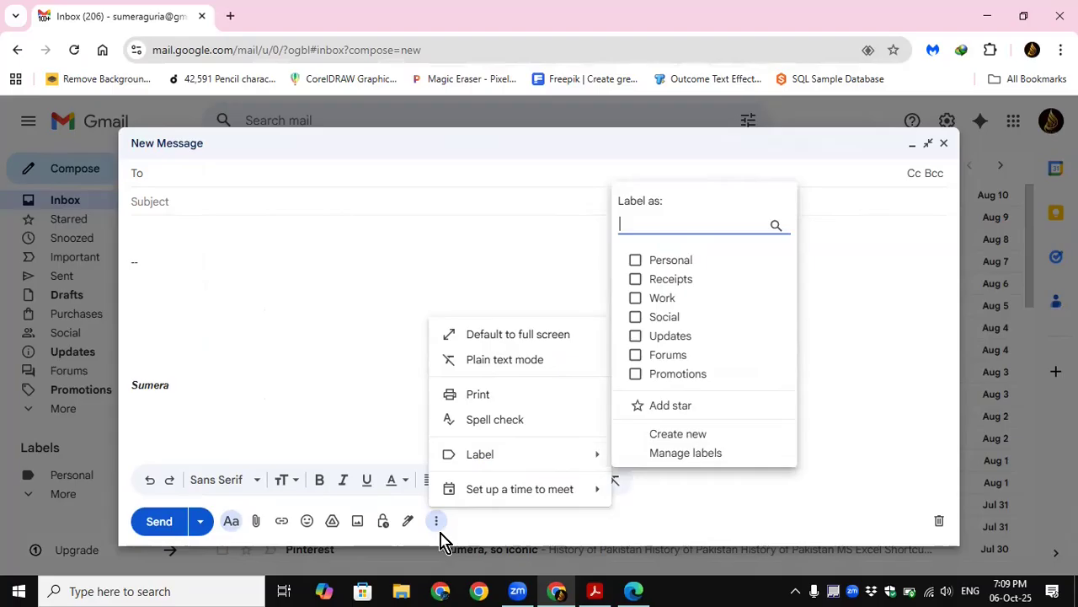
pyautogui.click(486, 535)
pyautogui.click(408, 524)
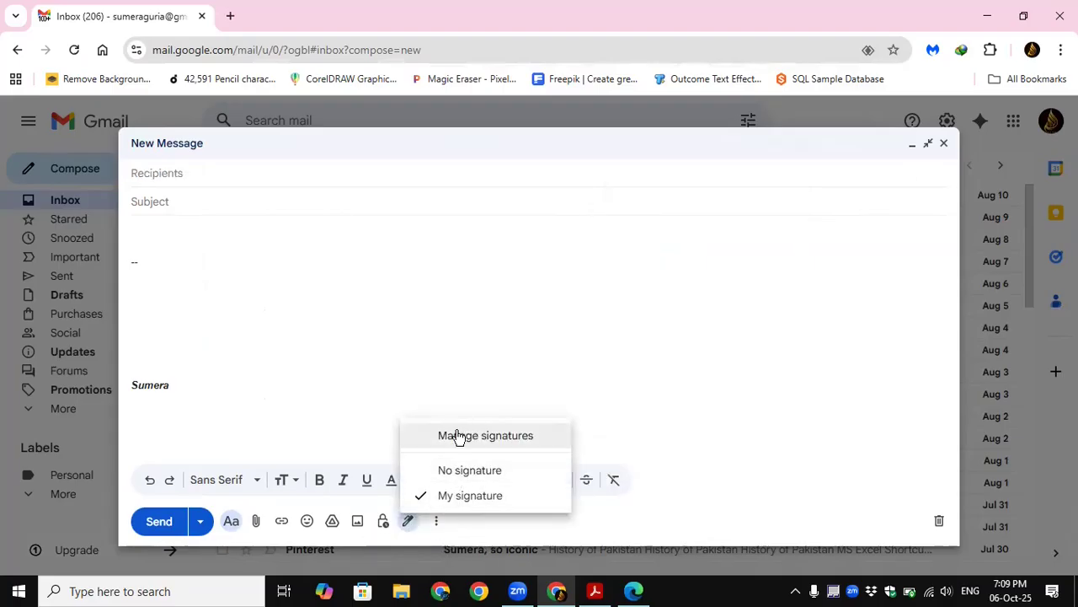
pyautogui.click(462, 533)
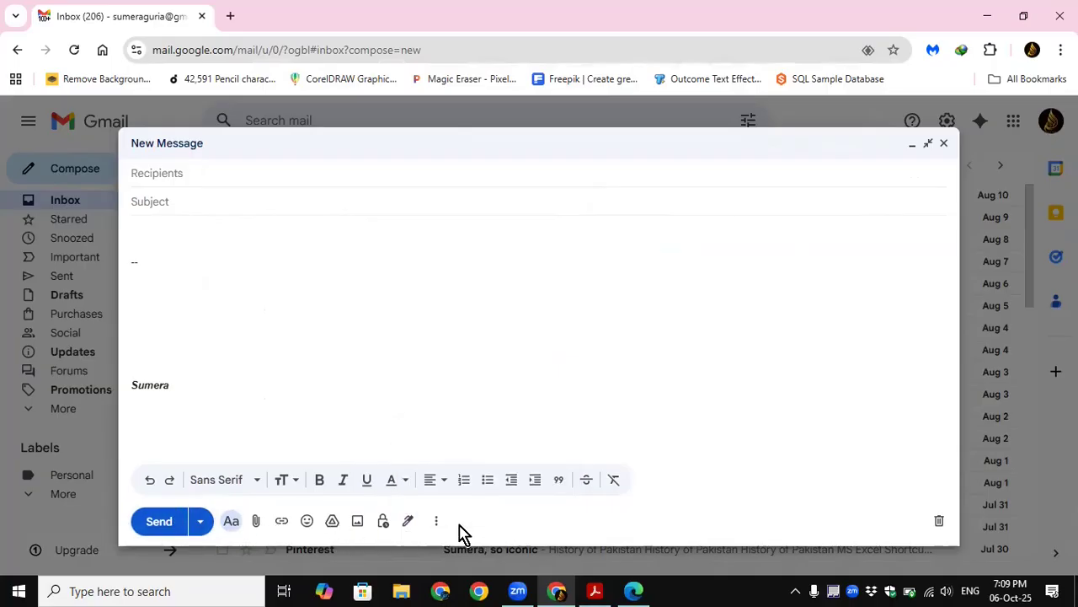
pyautogui.click(437, 523)
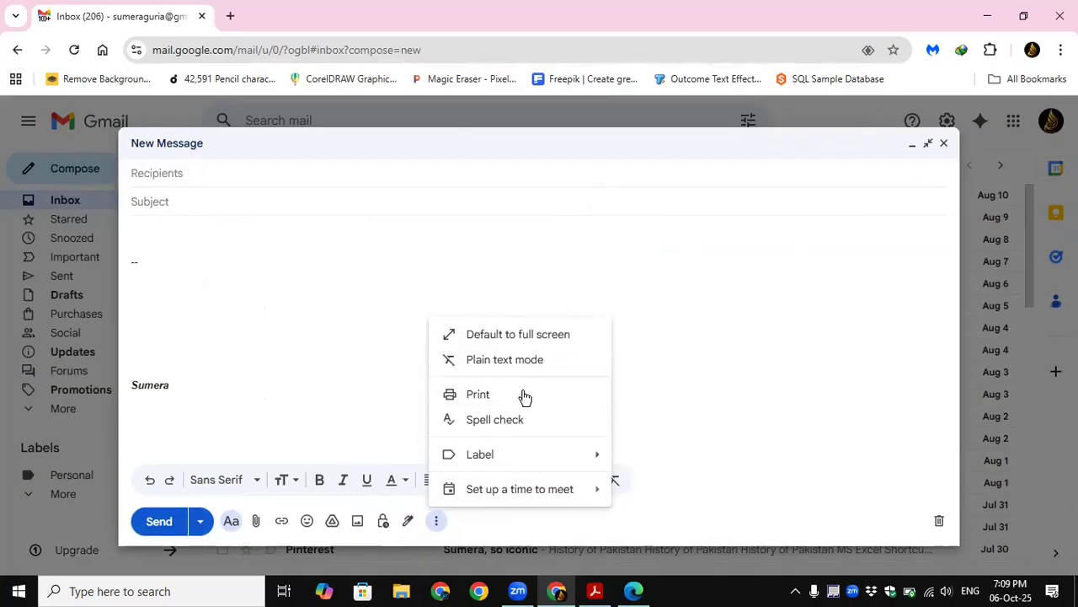
pyautogui.moveTo(526, 455)
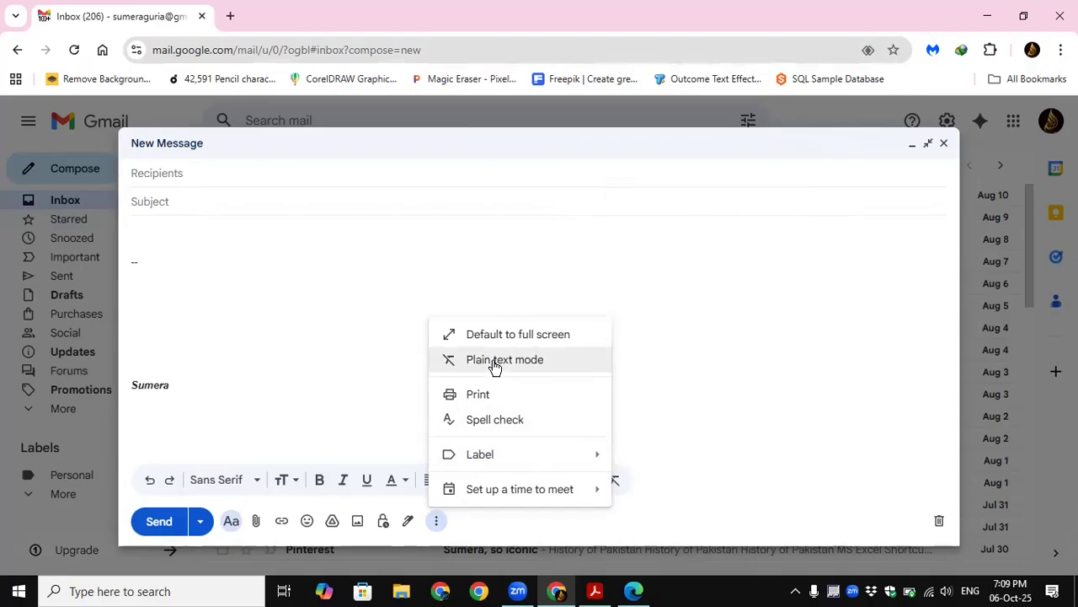
pyautogui.click(806, 438)
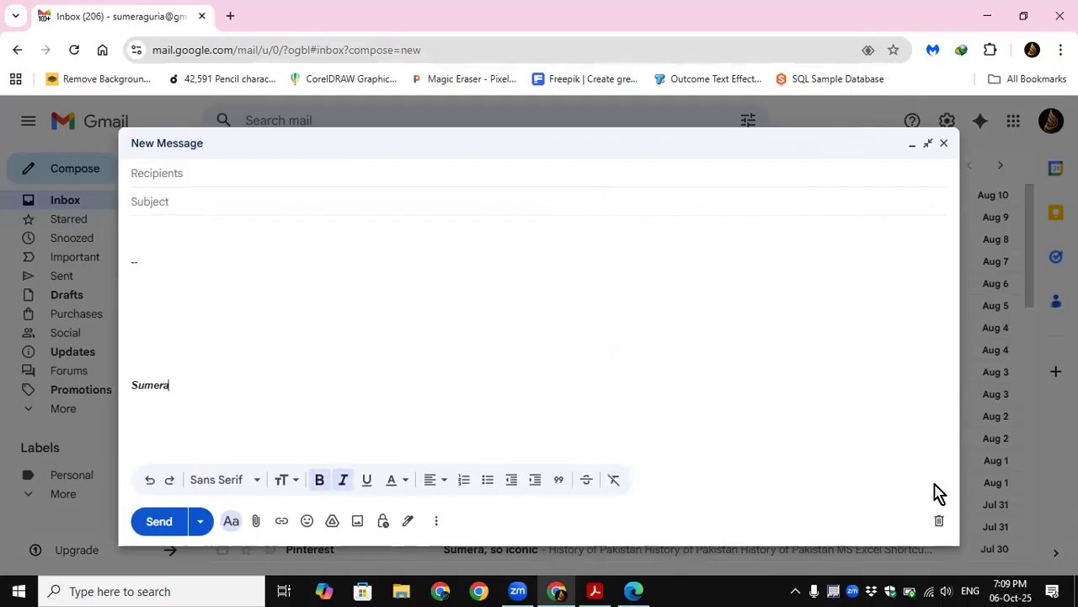
# Step: Discard the new message draft and open the full mail settings
pyautogui.click(939, 519)
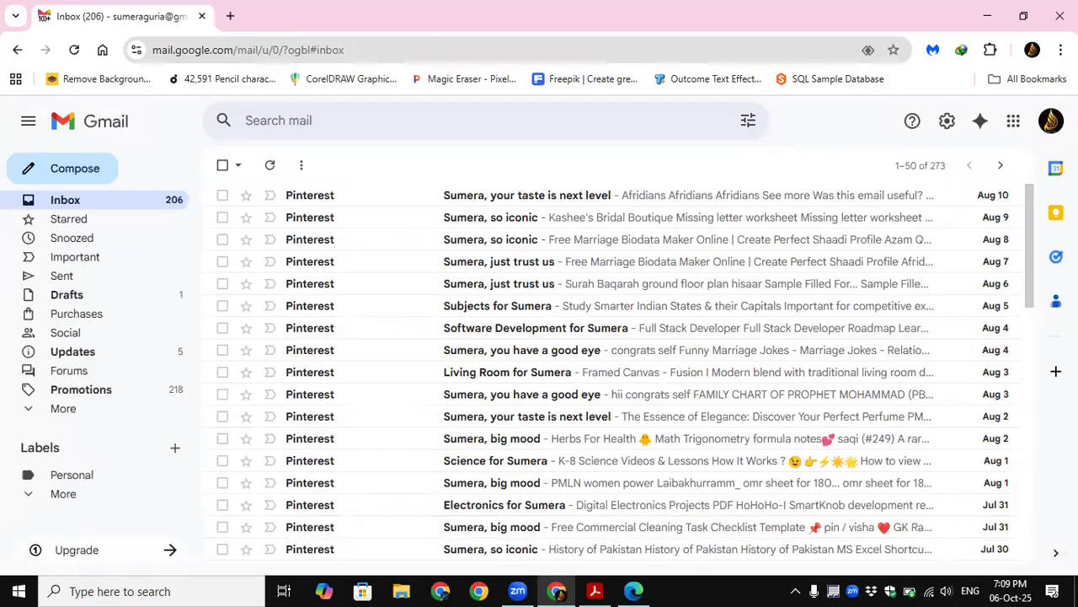
pyautogui.click(947, 126)
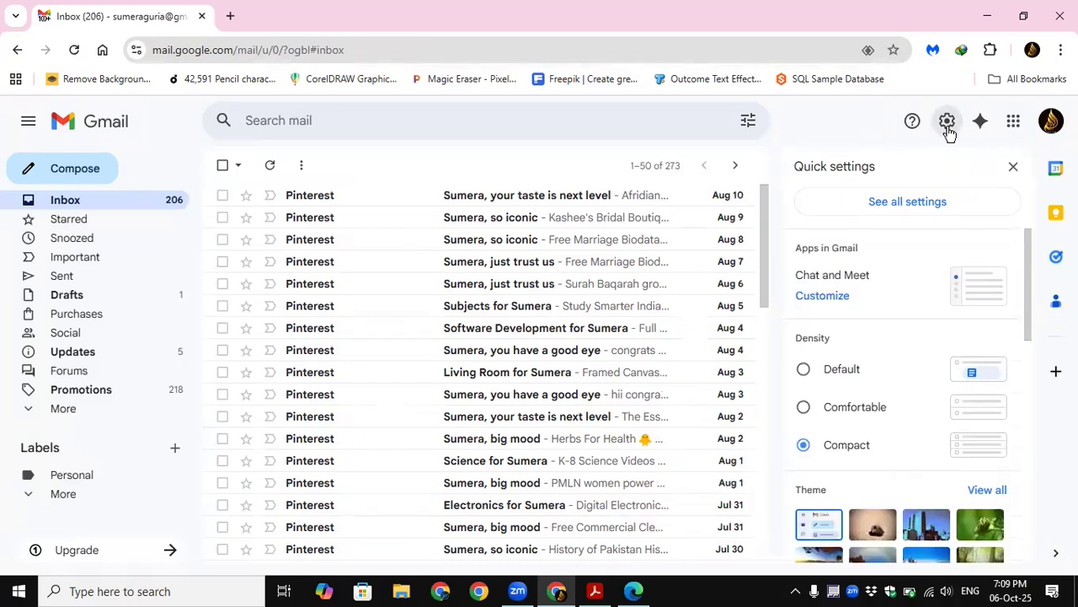
pyautogui.click(888, 205)
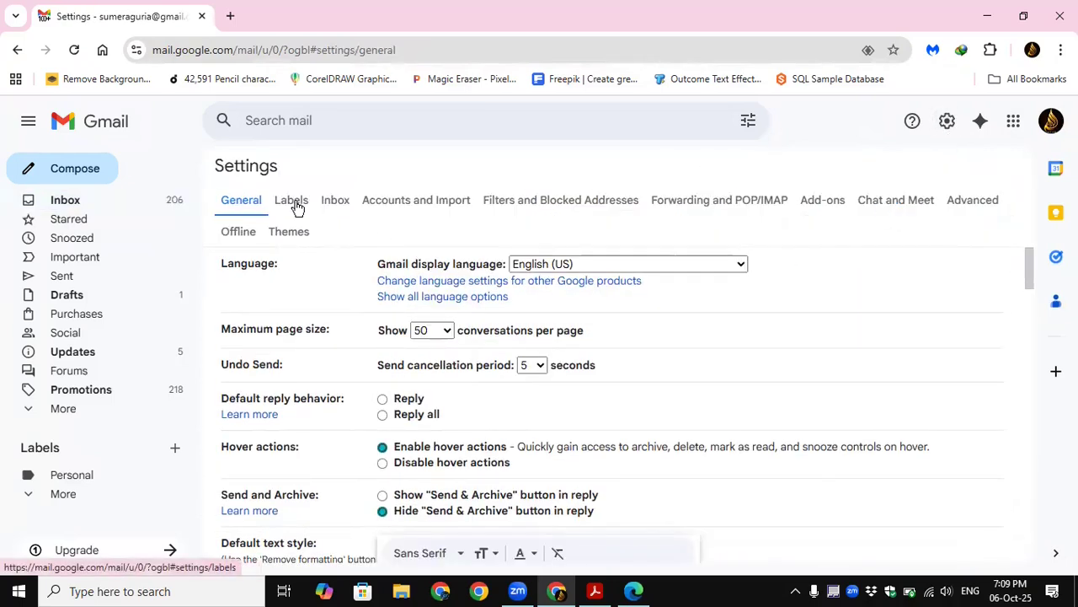
# Step: Examine the Undo Send setting and its available send cancellation periods in the General settings
pyautogui.moveTo(1030, 277)
pyautogui.mouseDown()
pyautogui.moveTo(1035, 316)
pyautogui.moveTo(1030, 279)
pyautogui.mouseUp()
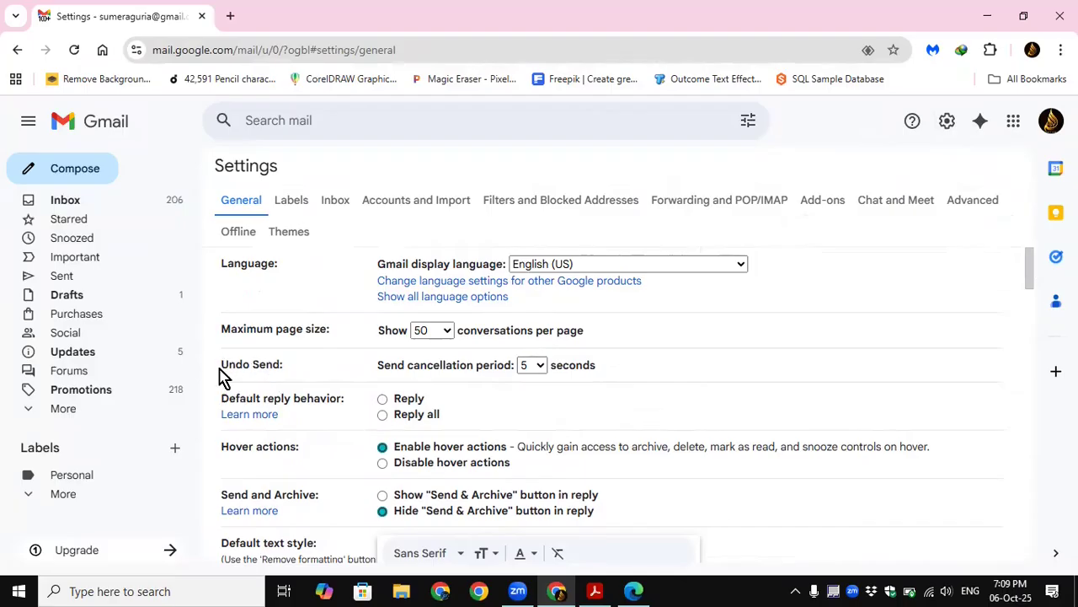
pyautogui.moveTo(221, 364); pyautogui.dragTo(287, 376)
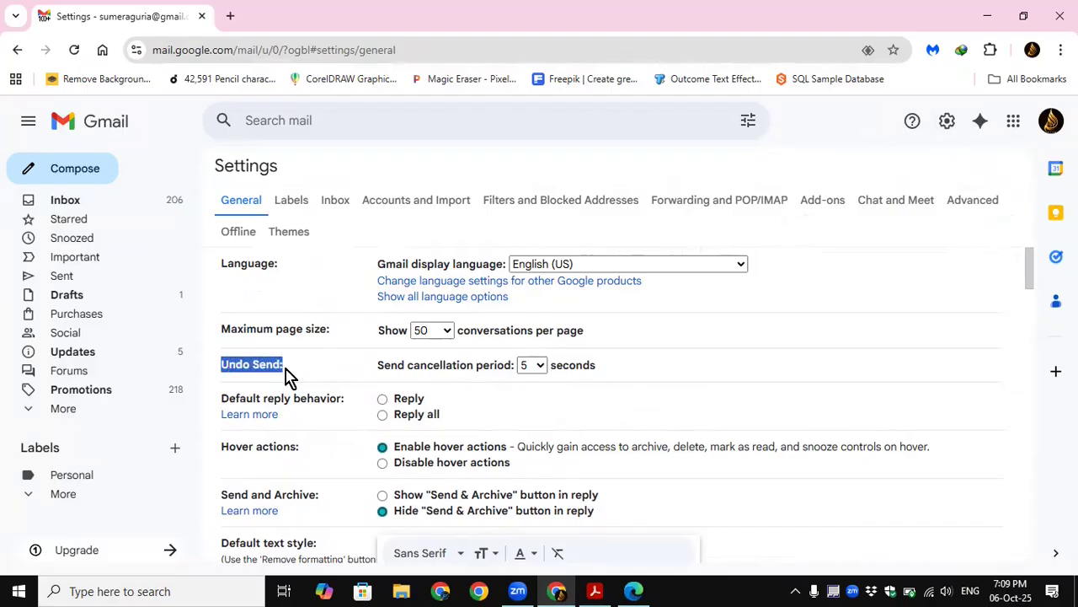
pyautogui.click(324, 375)
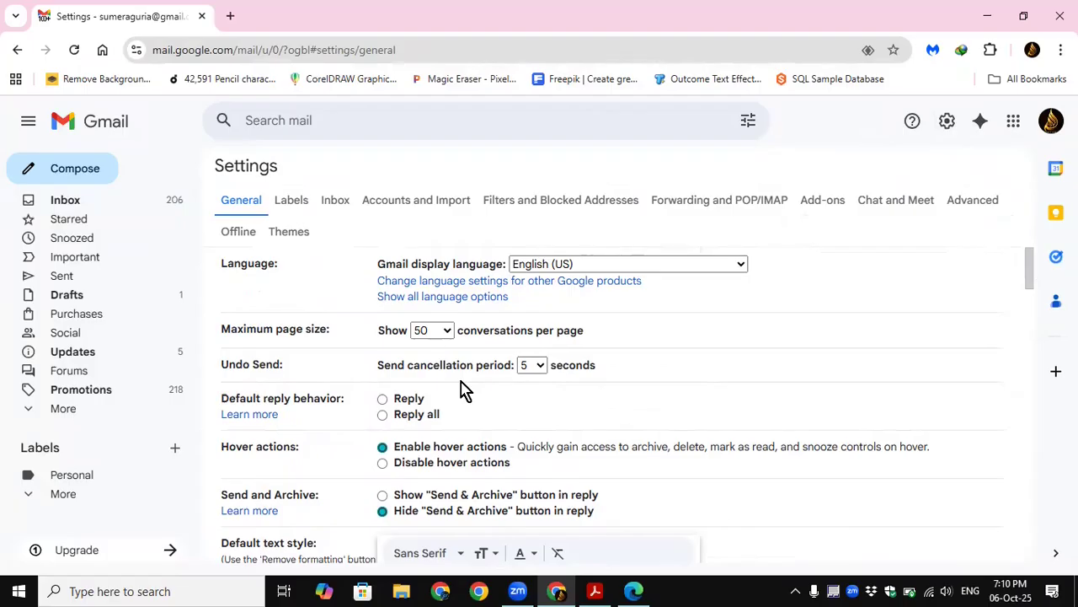
pyautogui.click(540, 368)
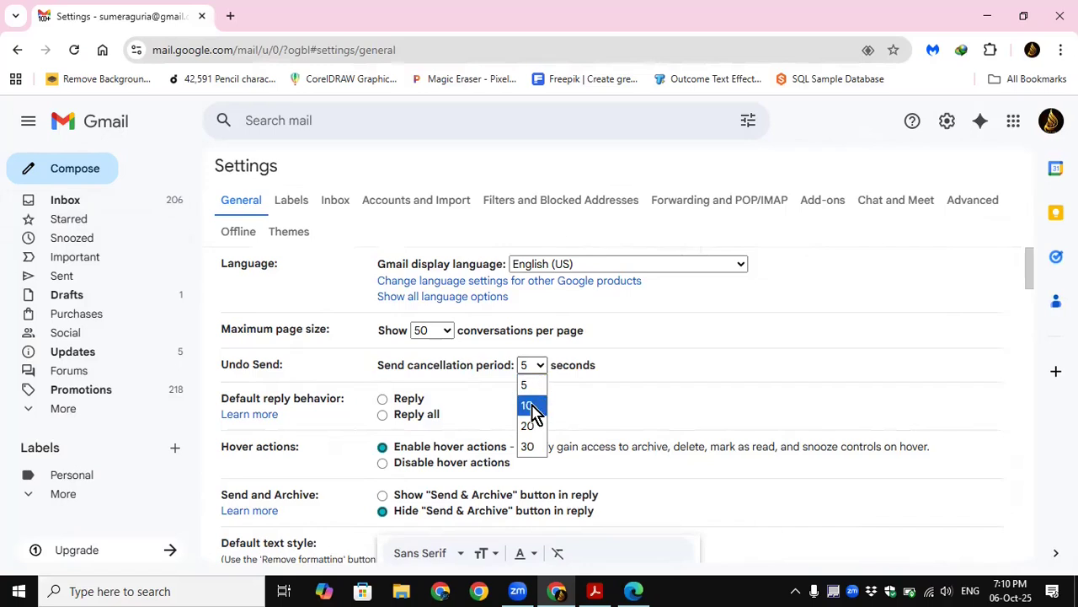
pyautogui.click(648, 395)
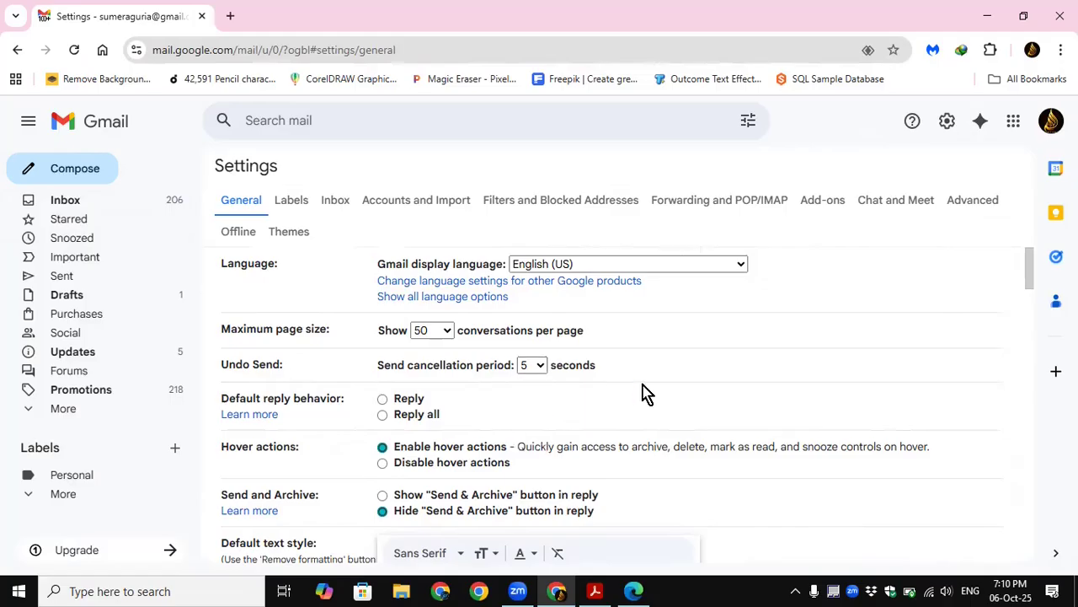
# Step: Compose a full-screen message to the suggested contact's e-mail address with the subject "testing" and send it
pyautogui.click(72, 173)
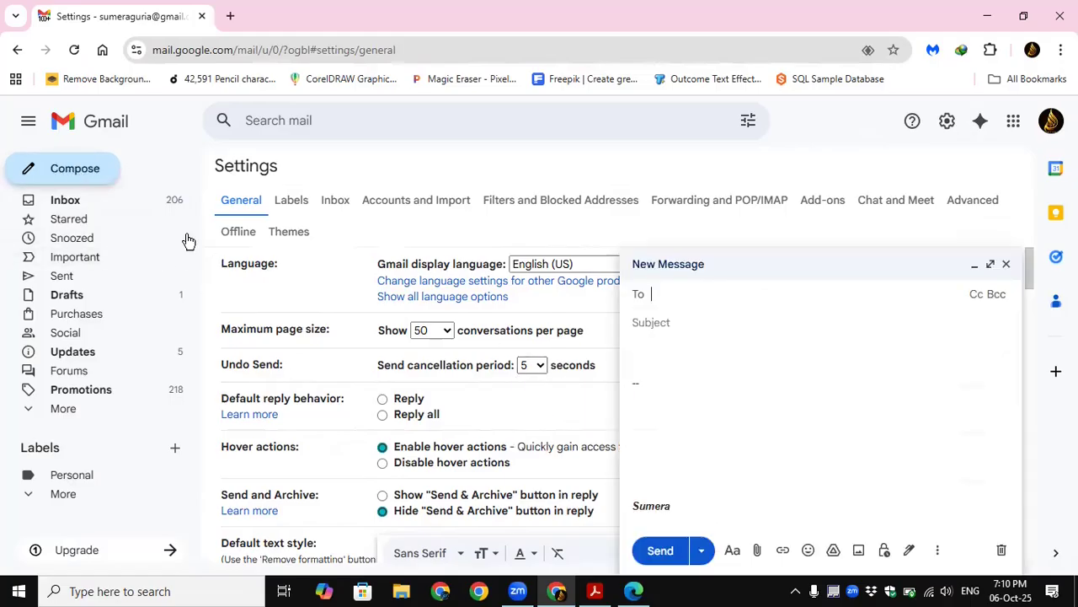
pyautogui.click(991, 265)
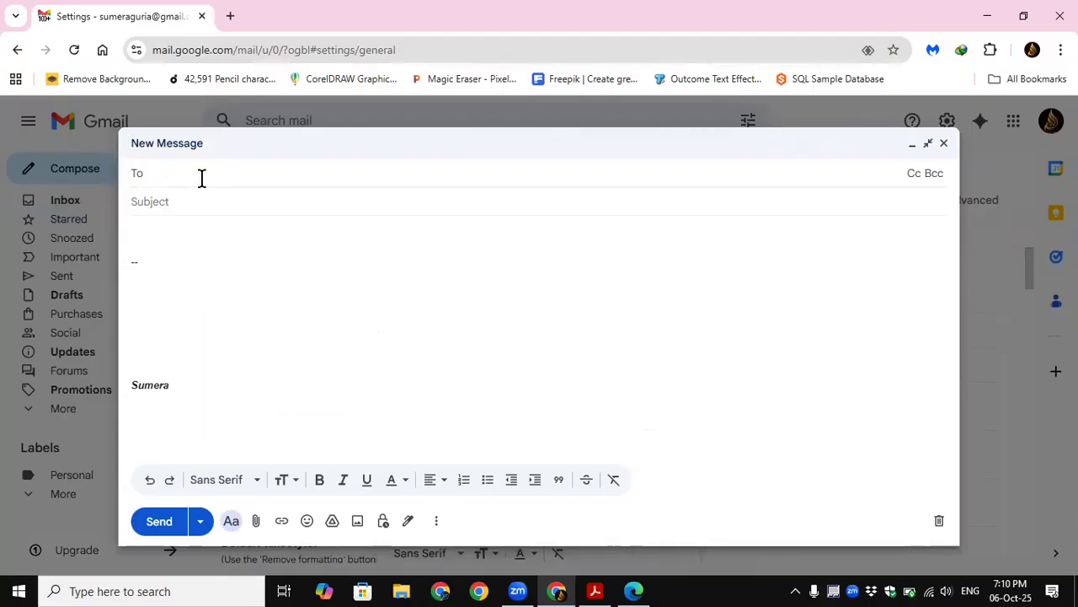
pyautogui.write('ss')
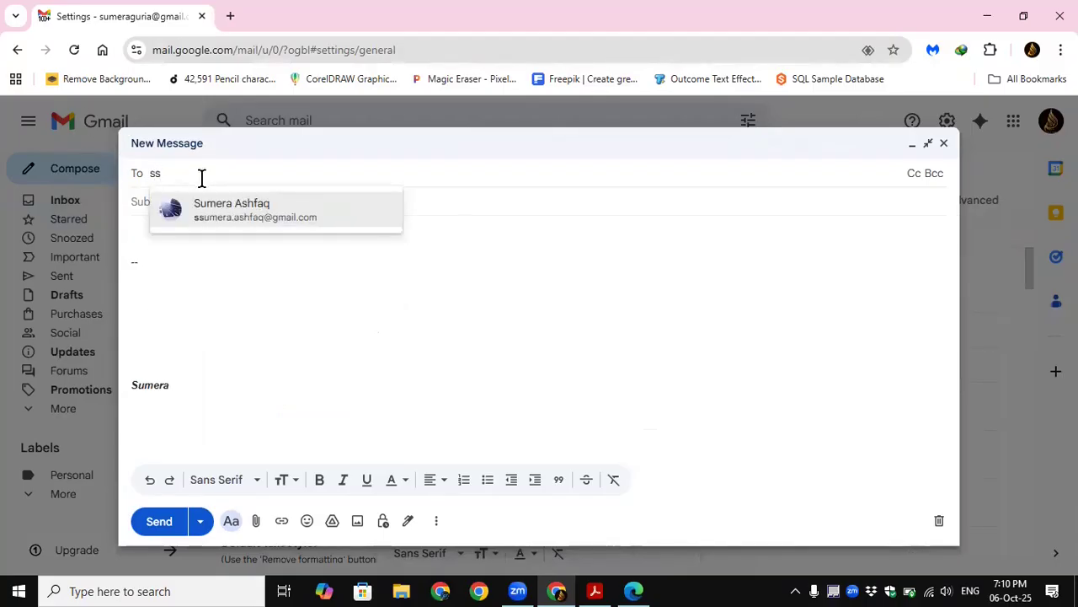
pyautogui.press('BackSpace')
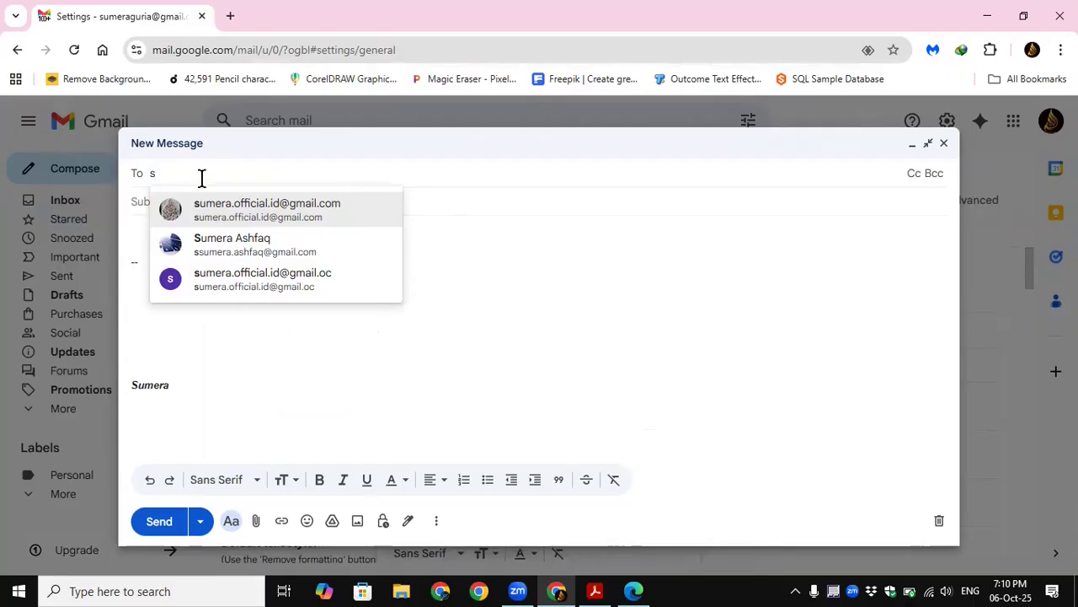
pyautogui.click(274, 216)
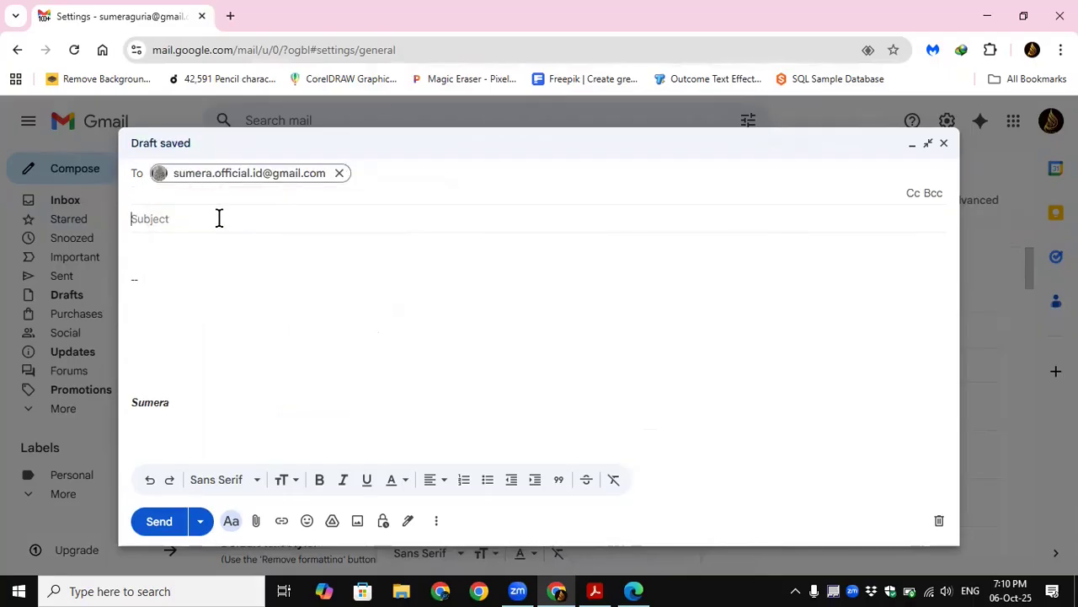
pyautogui.write('testing')
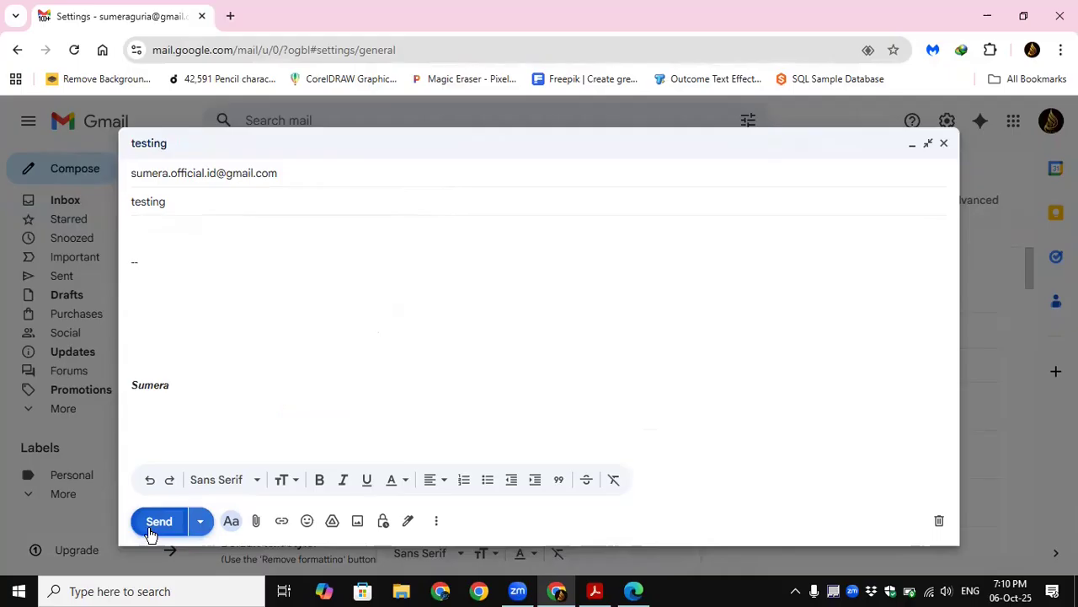
pyautogui.click(151, 522)
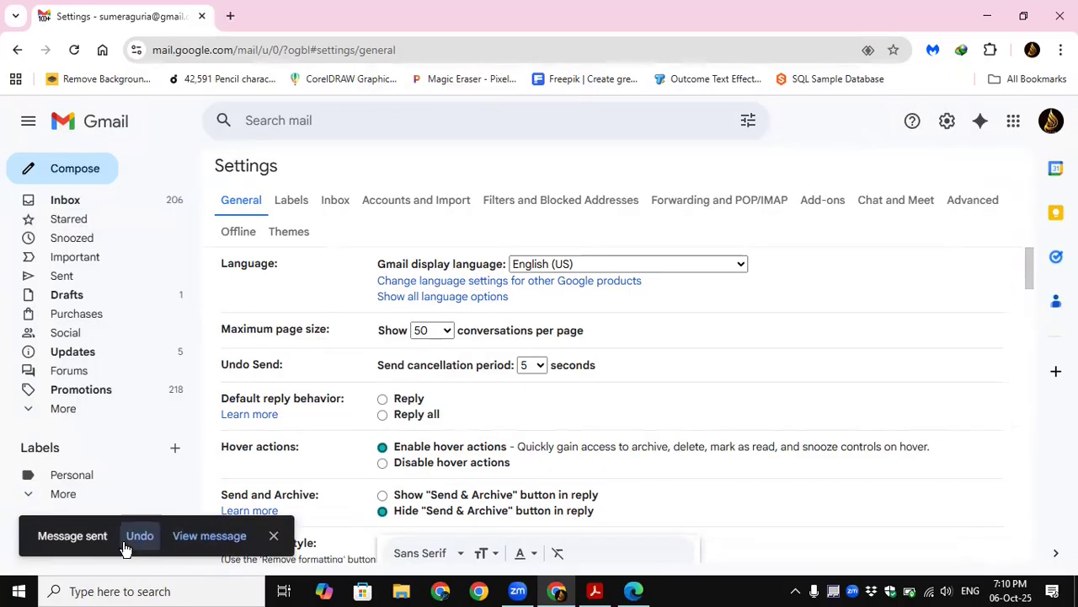
# Step: Undo sending the "testing" message, enlarge its reopened draft to full screen, and discard it
pyautogui.click(139, 538)
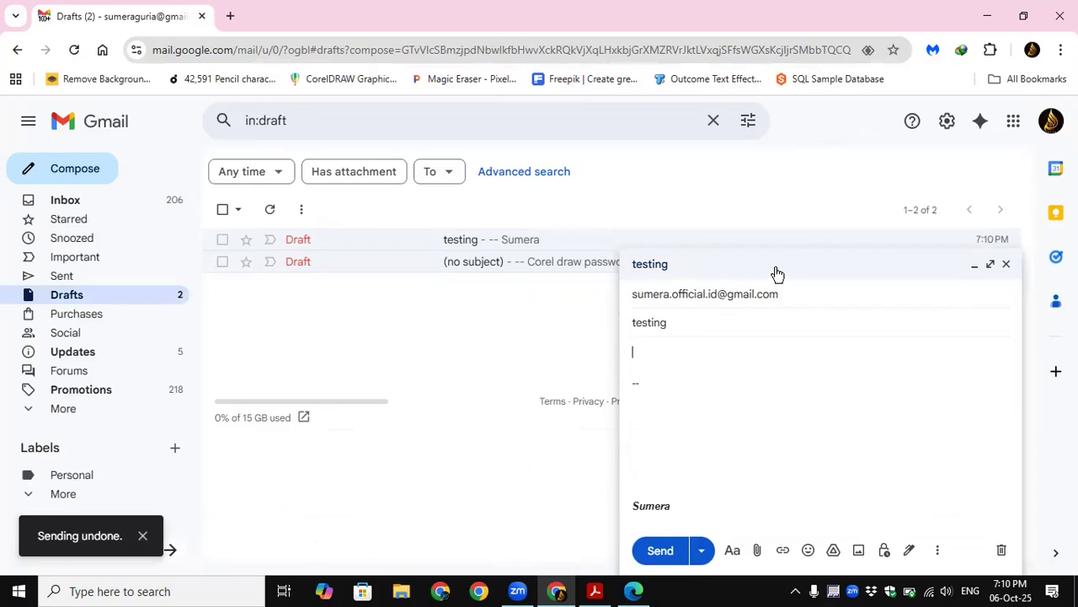
pyautogui.click(991, 264)
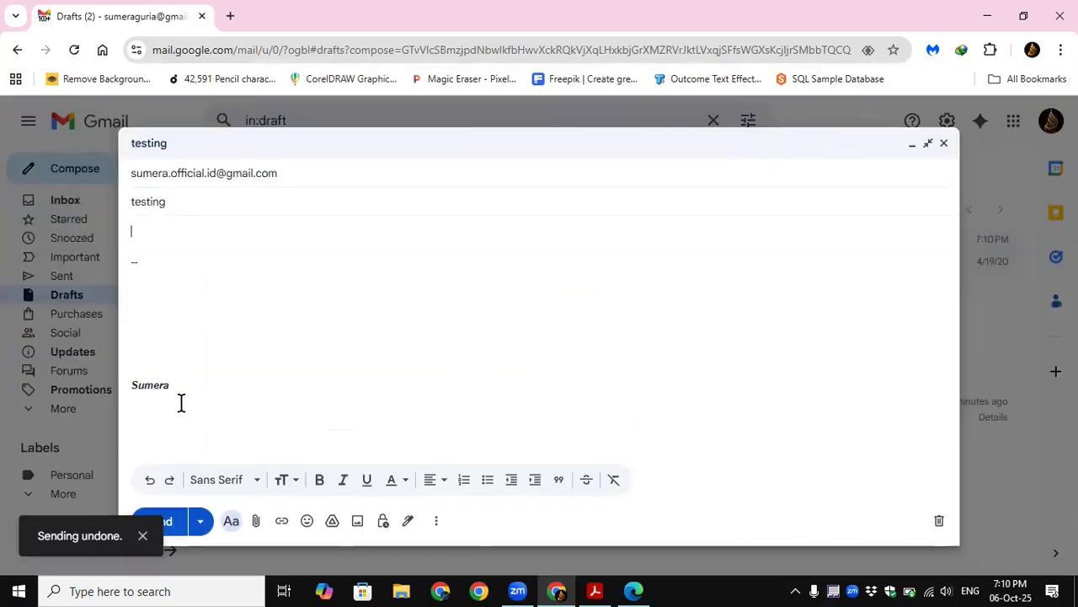
pyautogui.click(939, 520)
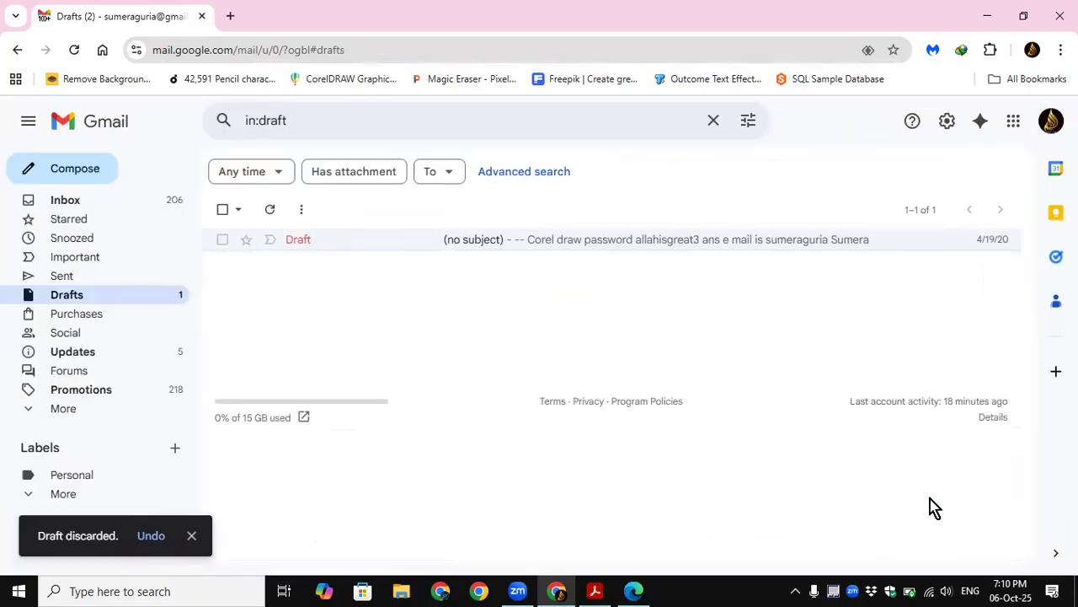
# Step: Return to the full mail settings and review the Undo Send cancellation period choices
pyautogui.click(947, 122)
pyautogui.click(871, 202)
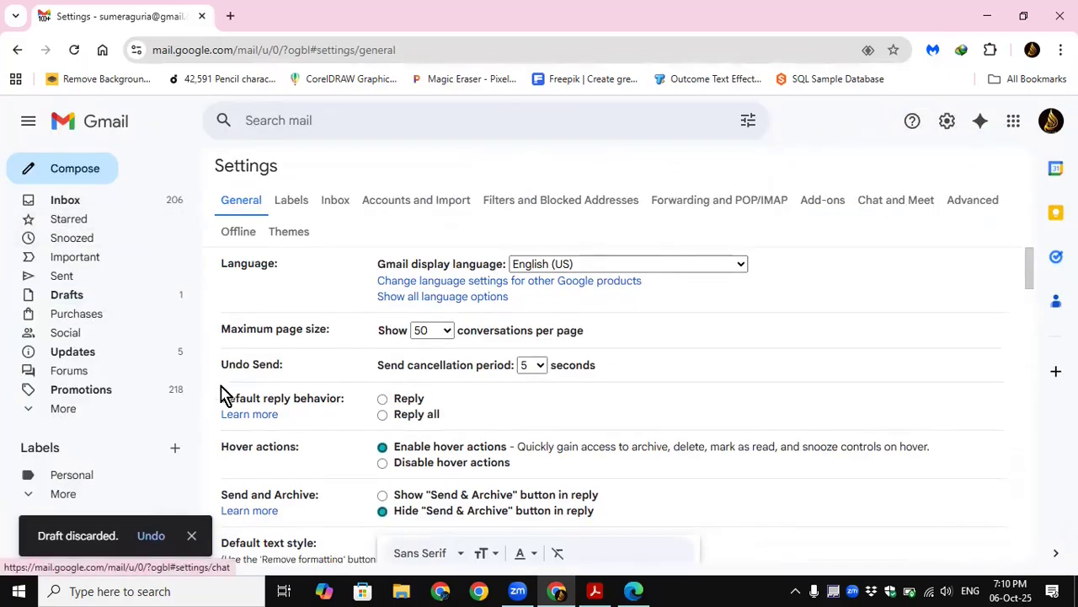
pyautogui.click(539, 368)
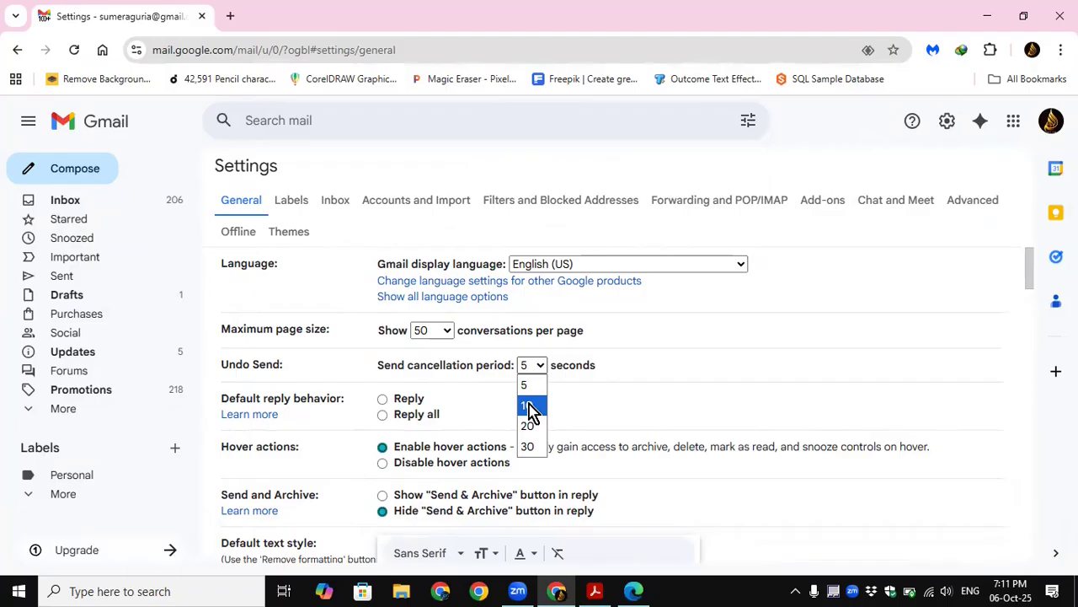
pyautogui.click(683, 411)
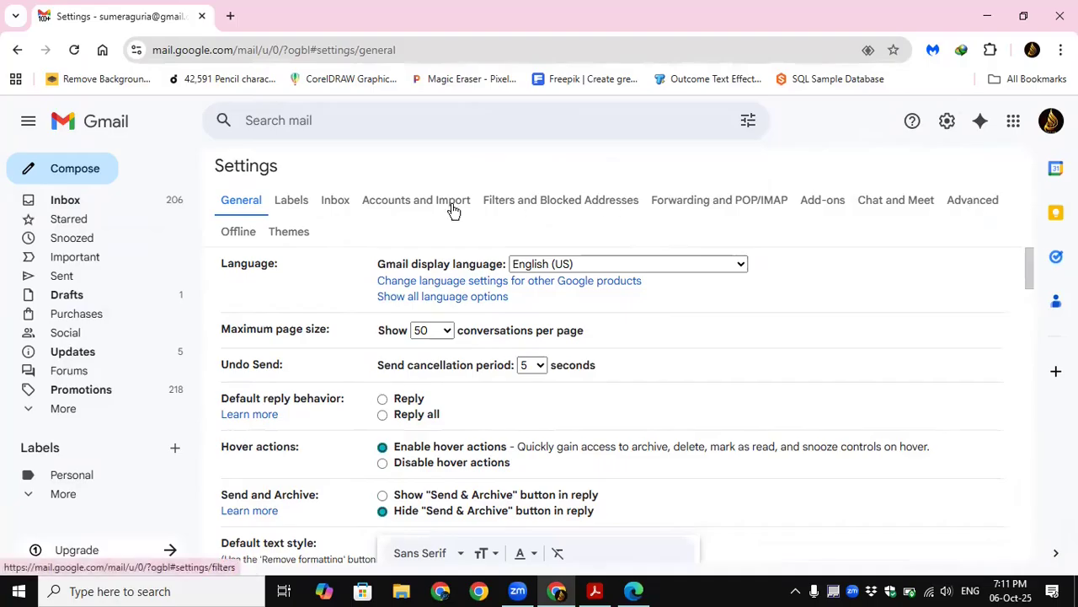
# Step: Enable the Templates feature in the Advanced settings and save the changes
pyautogui.click(310, 201)
pyautogui.click(336, 201)
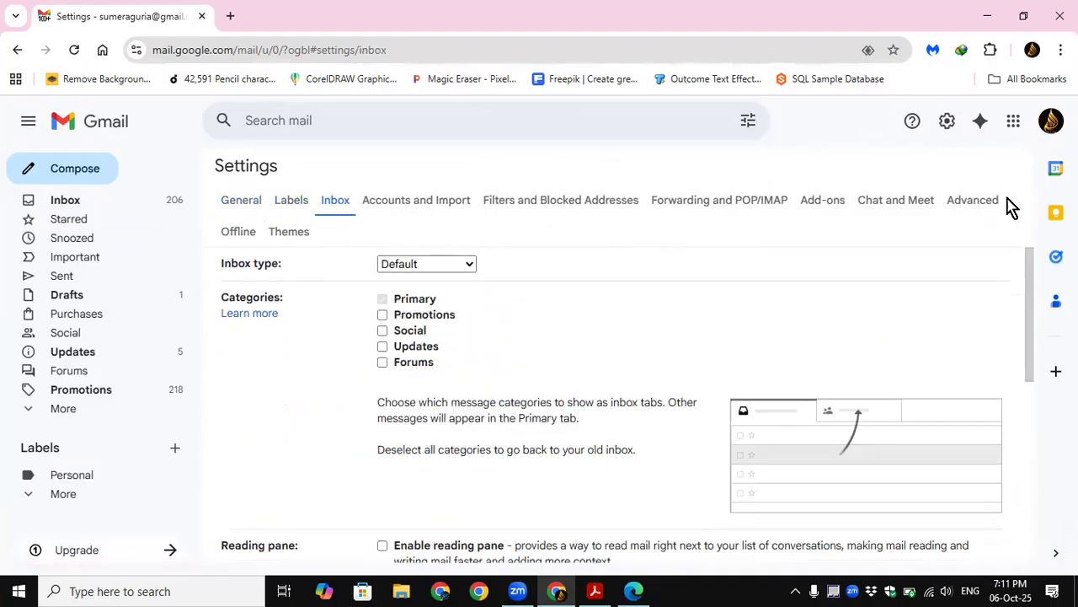
pyautogui.click(986, 203)
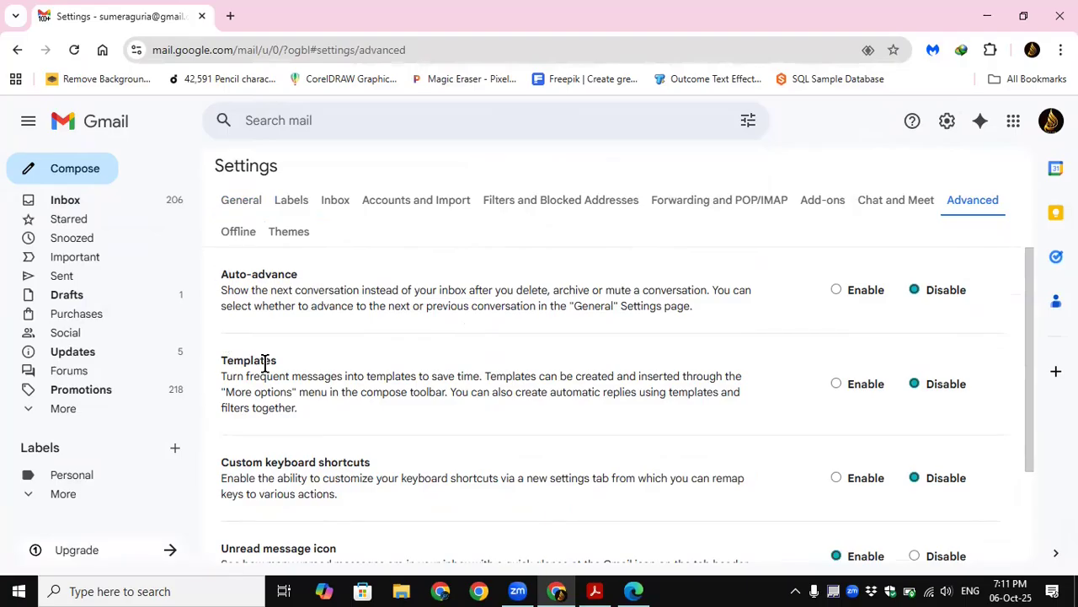
pyautogui.moveTo(1039, 289); pyautogui.dragTo(1037, 331)
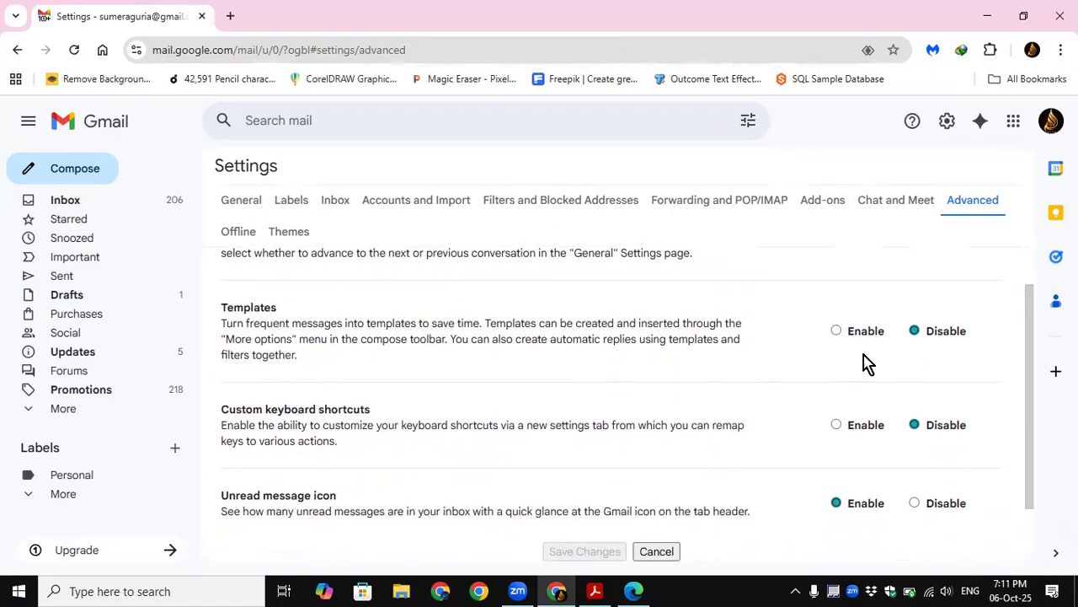
pyautogui.click(836, 331)
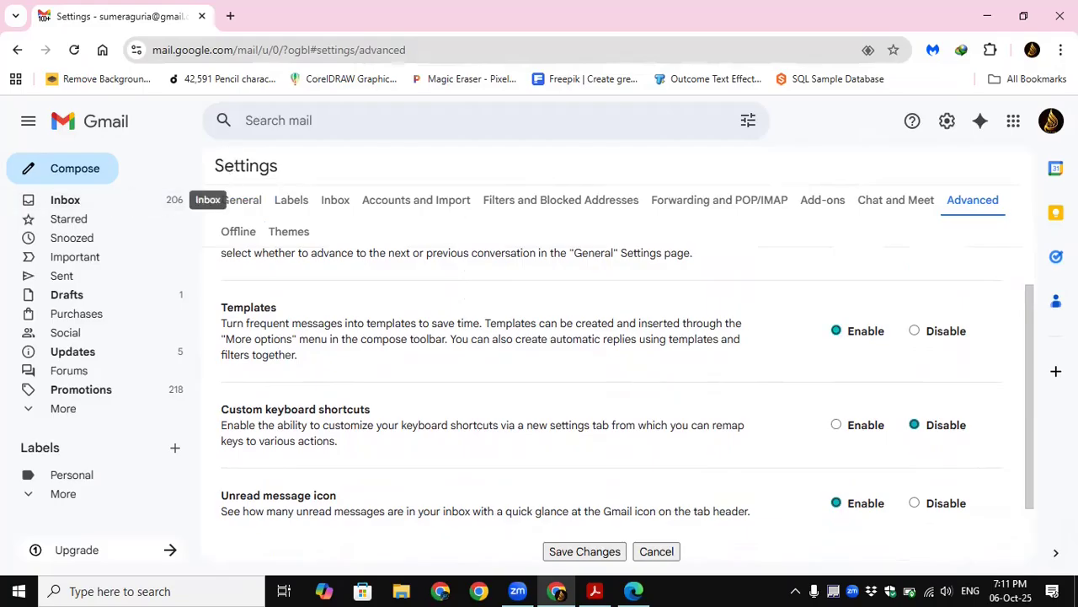
pyautogui.click(582, 553)
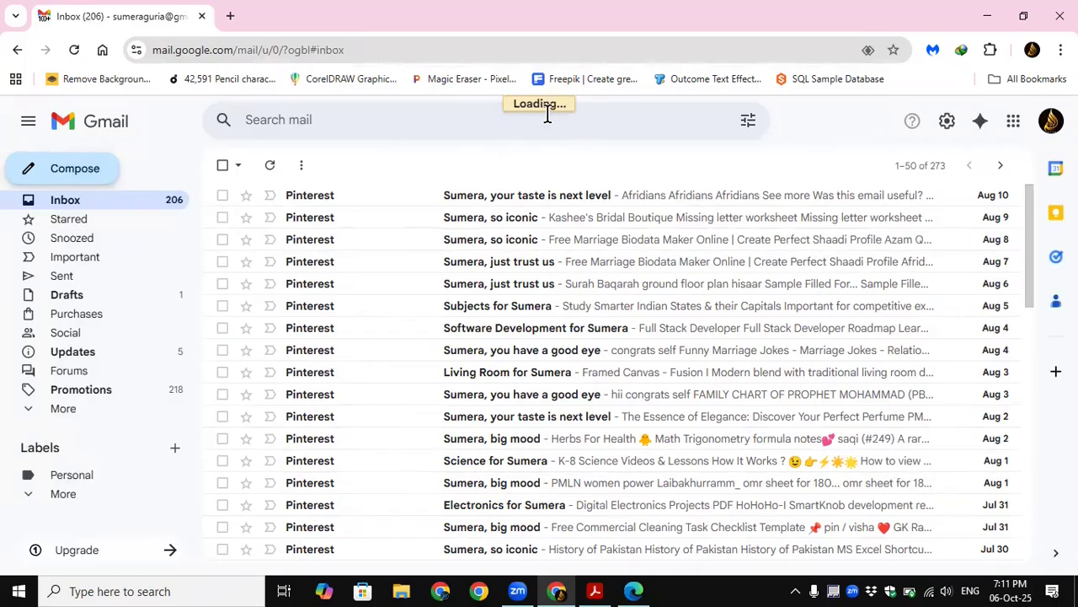
# Step: Start a new message, enlarge it to full screen, and delete the signature from its body
pyautogui.press('c')
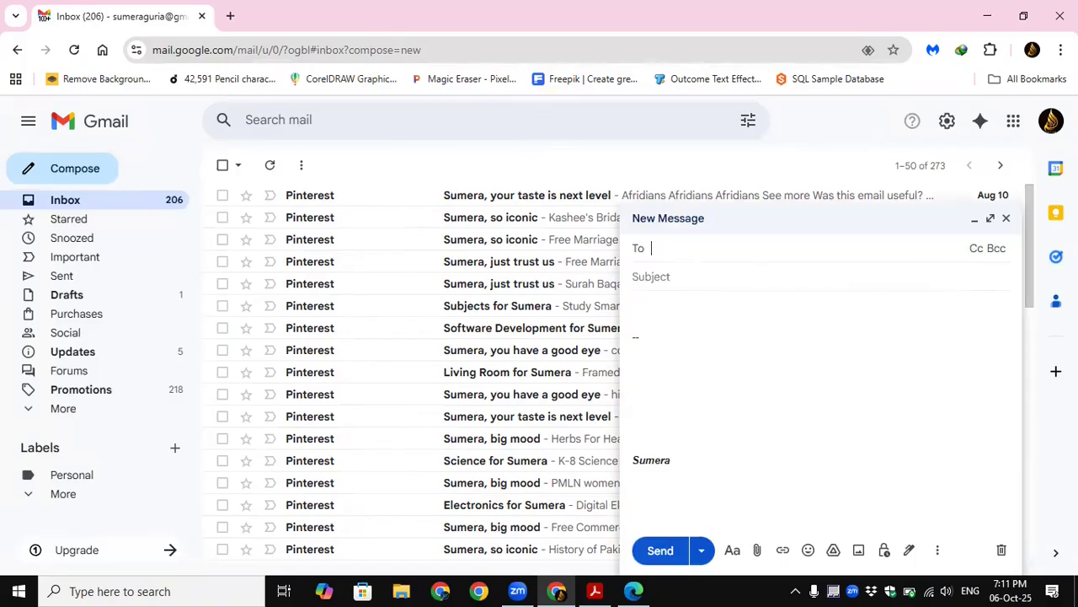
pyautogui.click(992, 219)
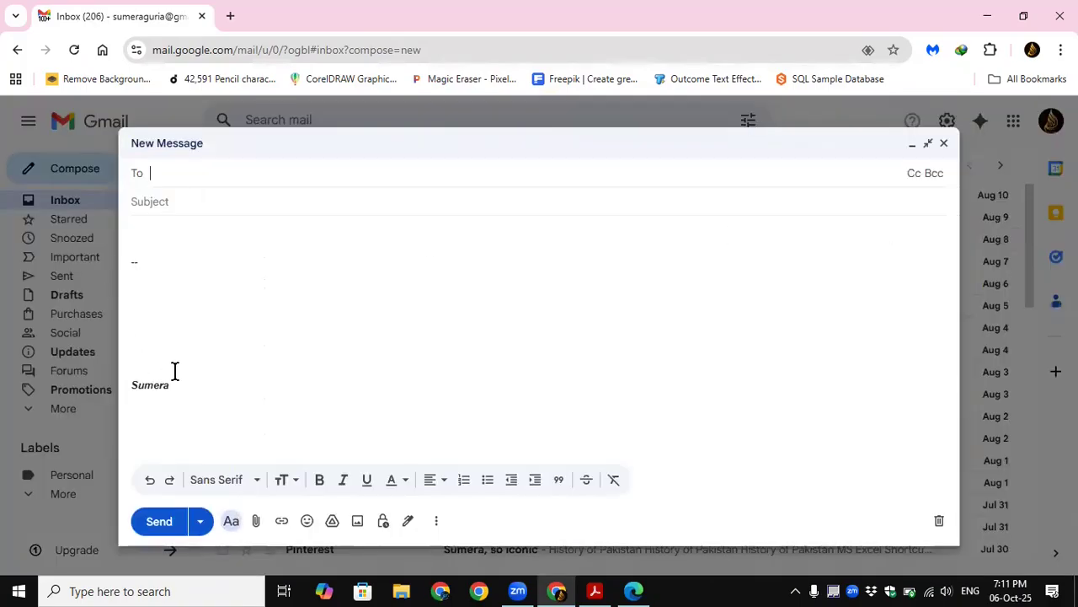
pyautogui.moveTo(191, 391); pyautogui.dragTo(109, 255)
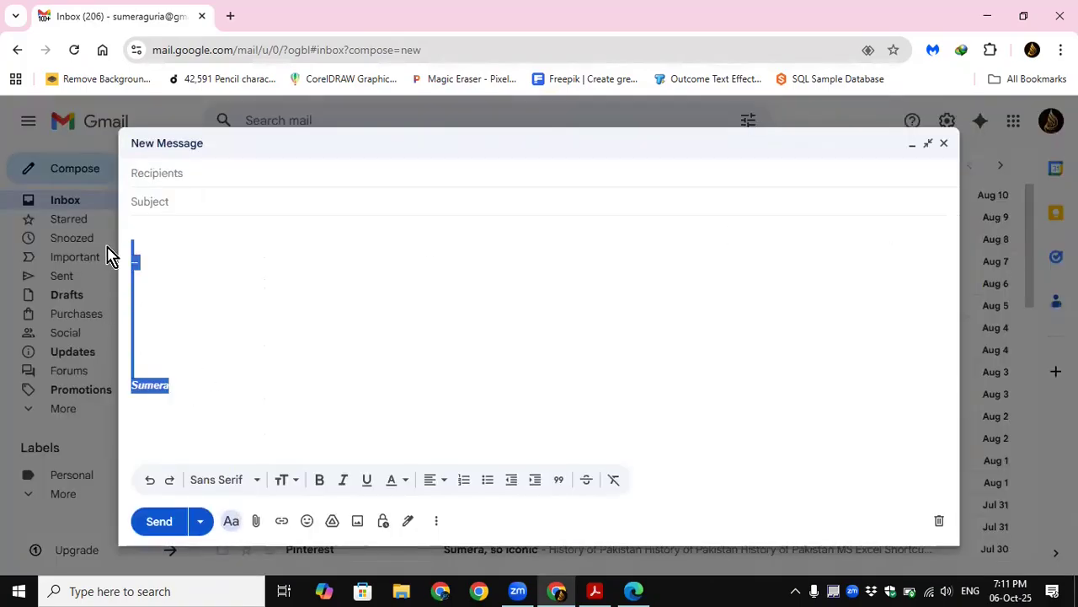
pyautogui.press('BackSpace')
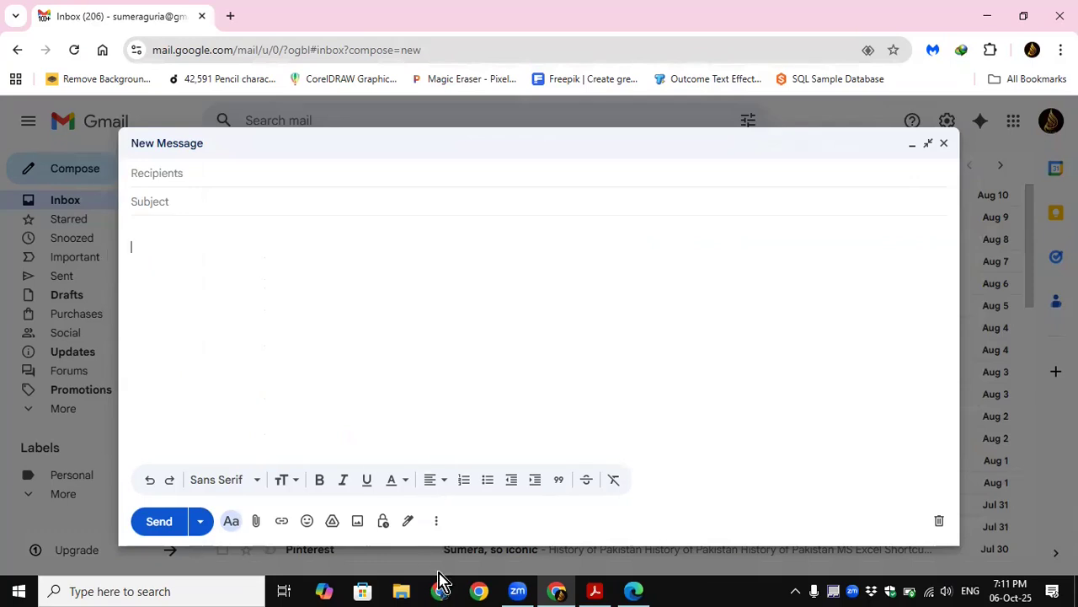
# Step: Examine the draft's template options for inserting, saving, and deleting templates
pyautogui.click(435, 521)
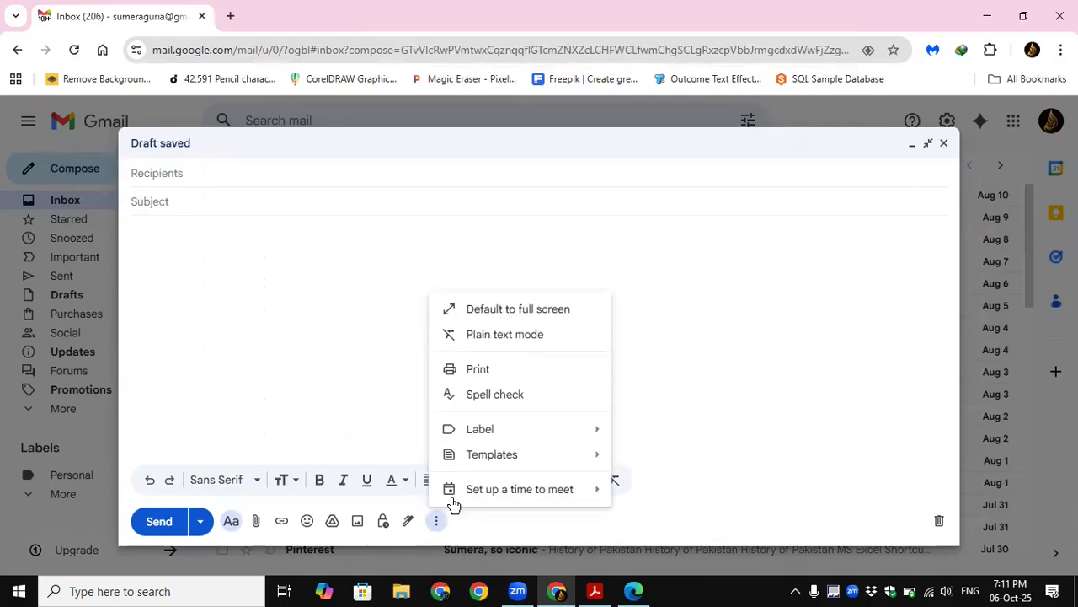
pyautogui.moveTo(482, 459)
pyautogui.moveTo(482, 434)
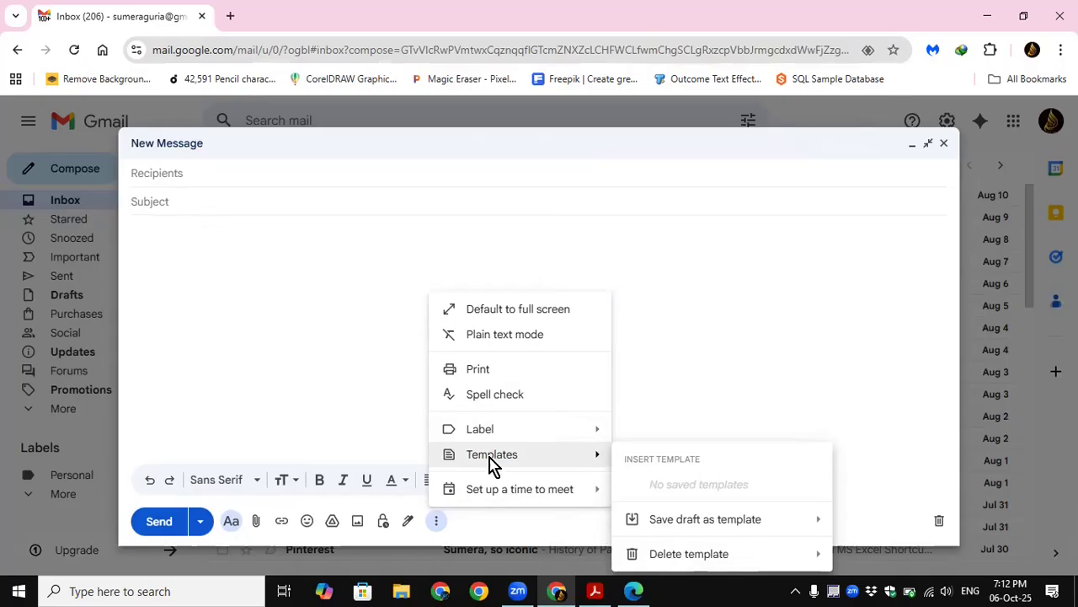
pyautogui.moveTo(703, 529)
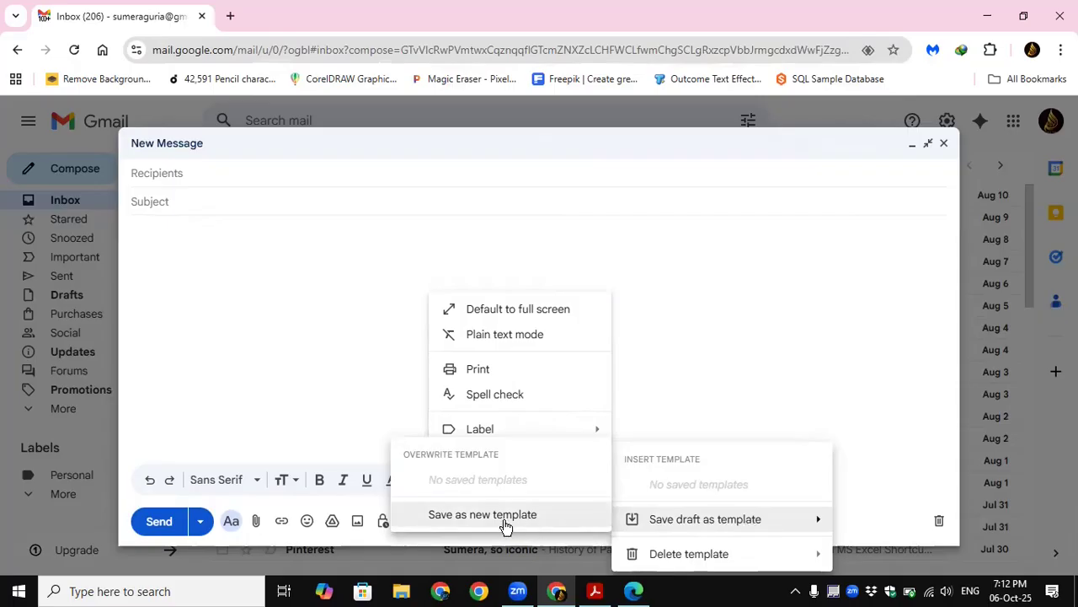
pyautogui.moveTo(678, 561)
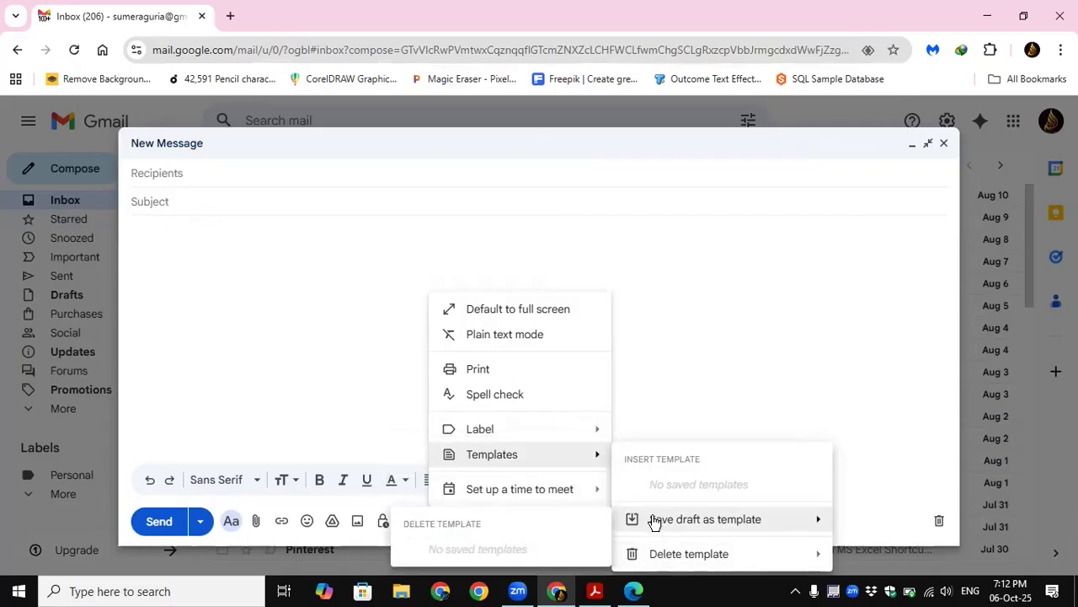
pyautogui.moveTo(666, 531)
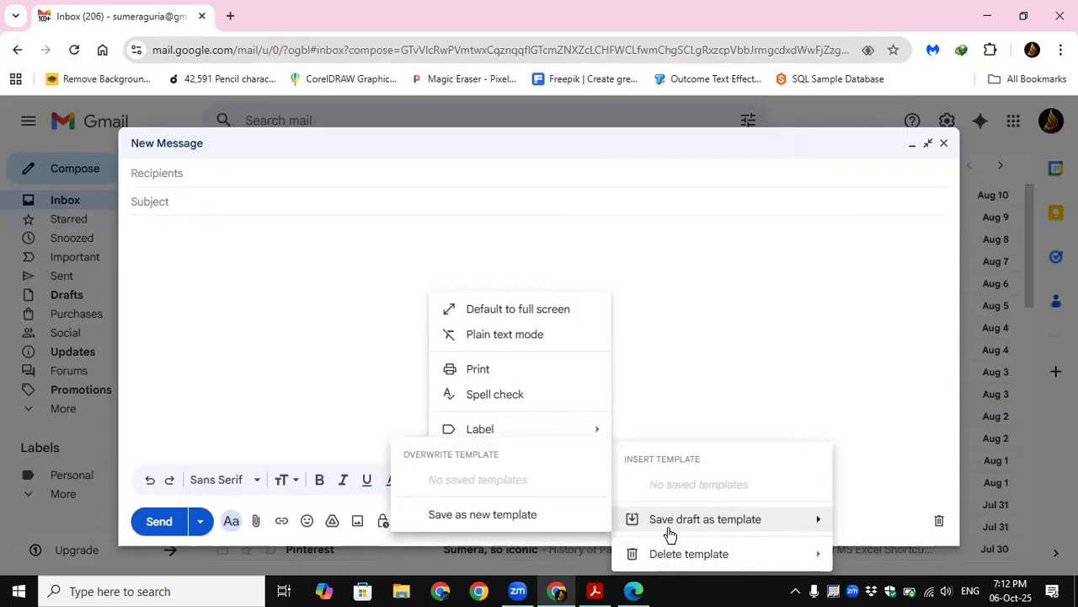
pyautogui.click(209, 270)
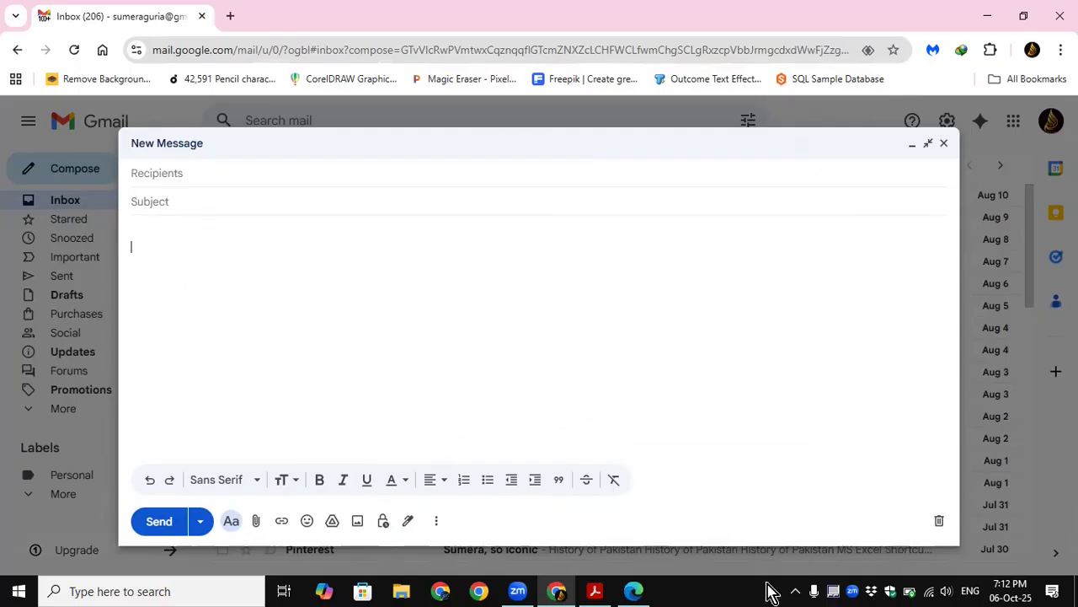
# Step: Switch to the Skill Training Chrome profile and open its Gmail inbox
pyautogui.click(1032, 50)
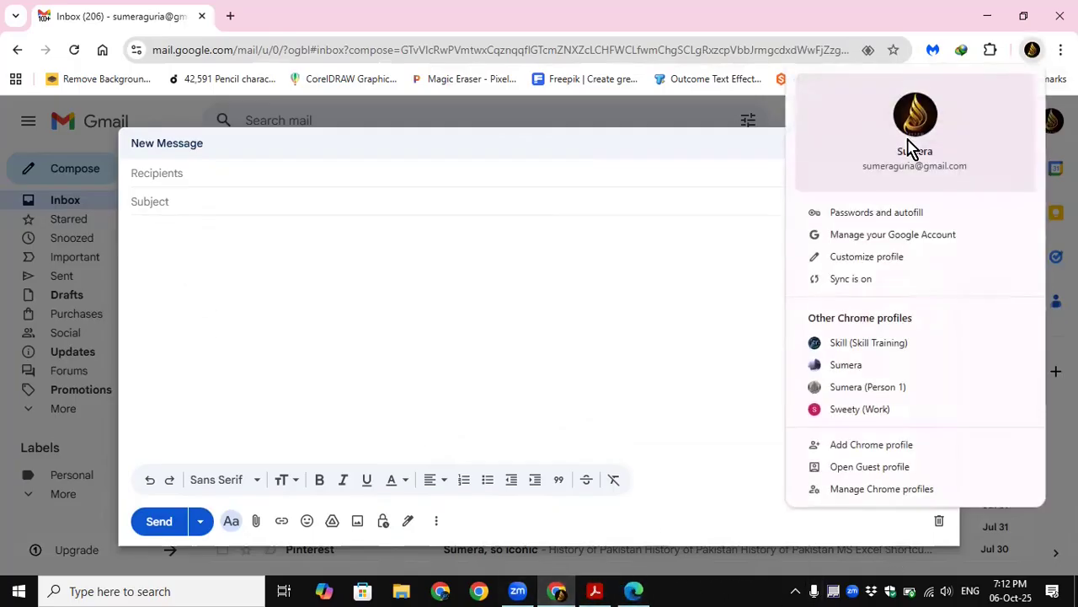
pyautogui.click(853, 344)
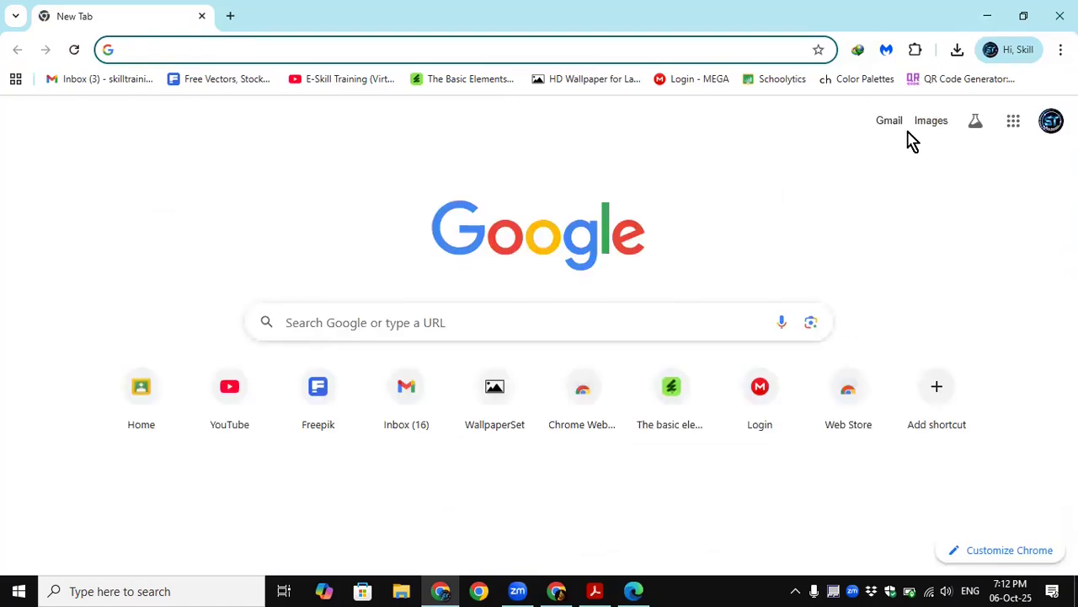
pyautogui.click(889, 122)
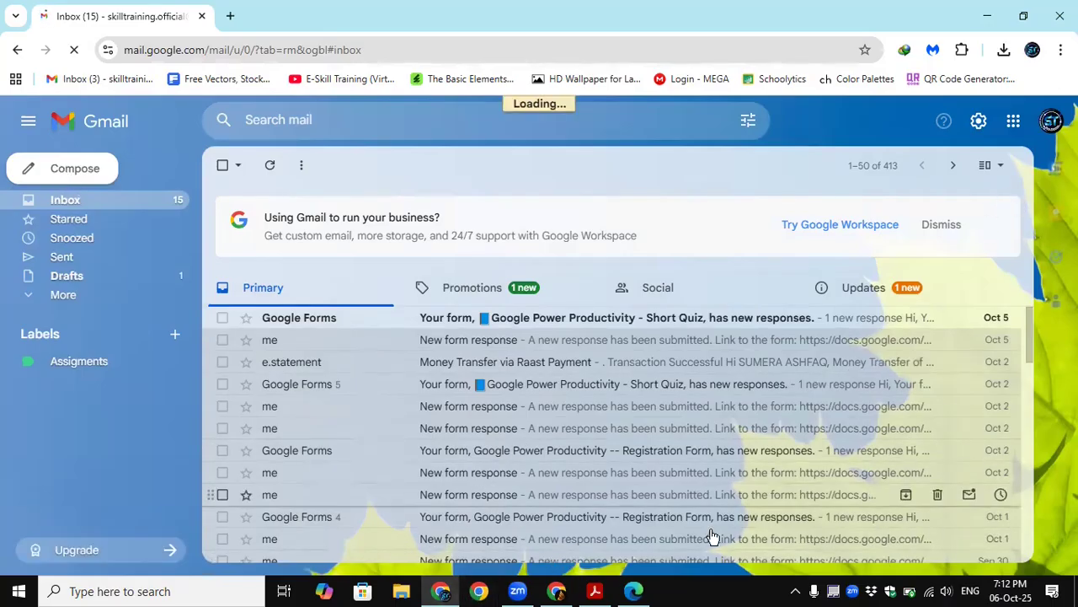
# Step: Return to the blank draft in the first account, enter the subject "Meeting", and minimize its window
pyautogui.click(556, 590)
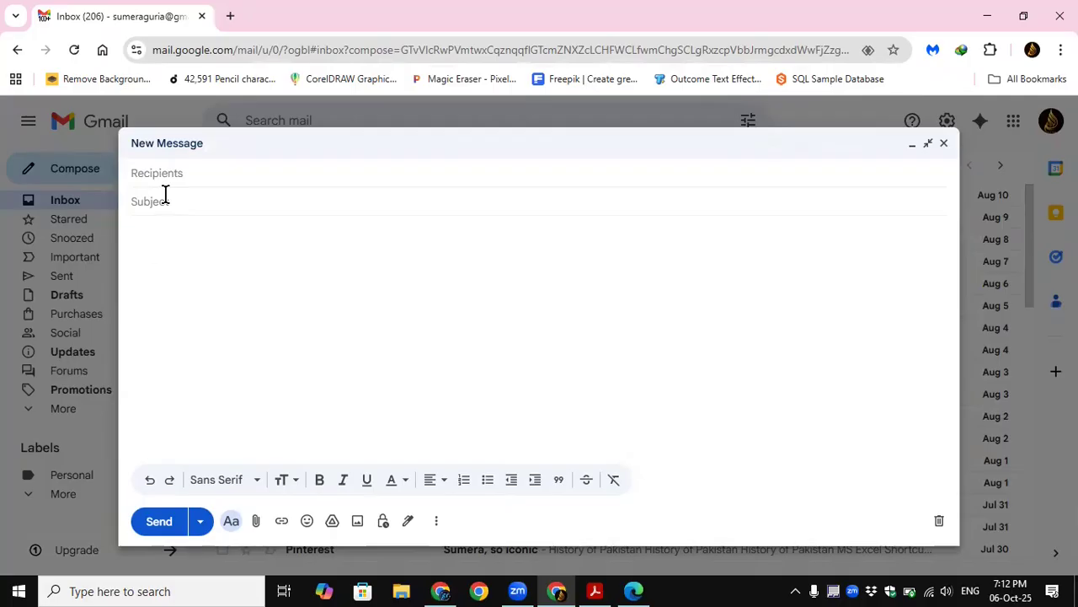
pyautogui.write('Meeting')
pyautogui.click(984, 21)
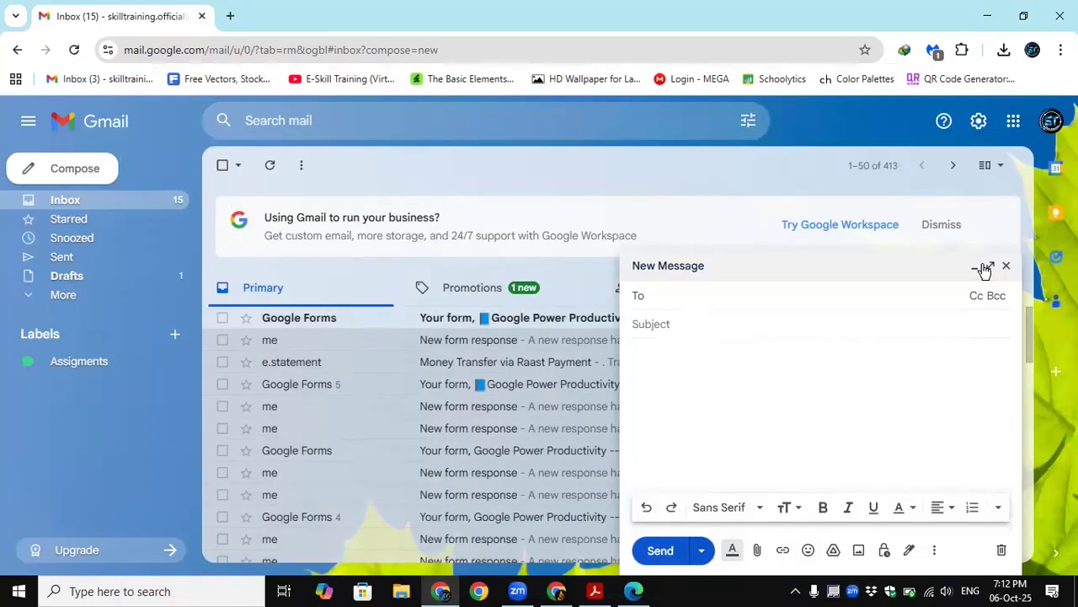
# Step: Enlarge the Skill Training account's new message to full screen, insert its saved signature, and review the signature's contents
pyautogui.click(980, 266)
pyautogui.click(874, 557)
pyautogui.click(992, 269)
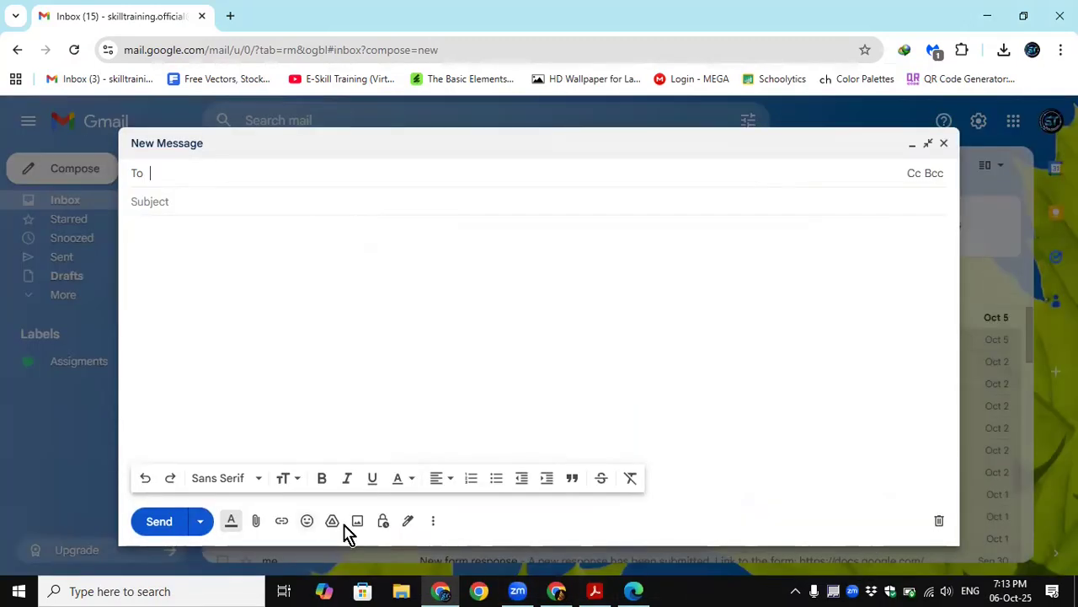
pyautogui.click(409, 524)
pyautogui.click(421, 498)
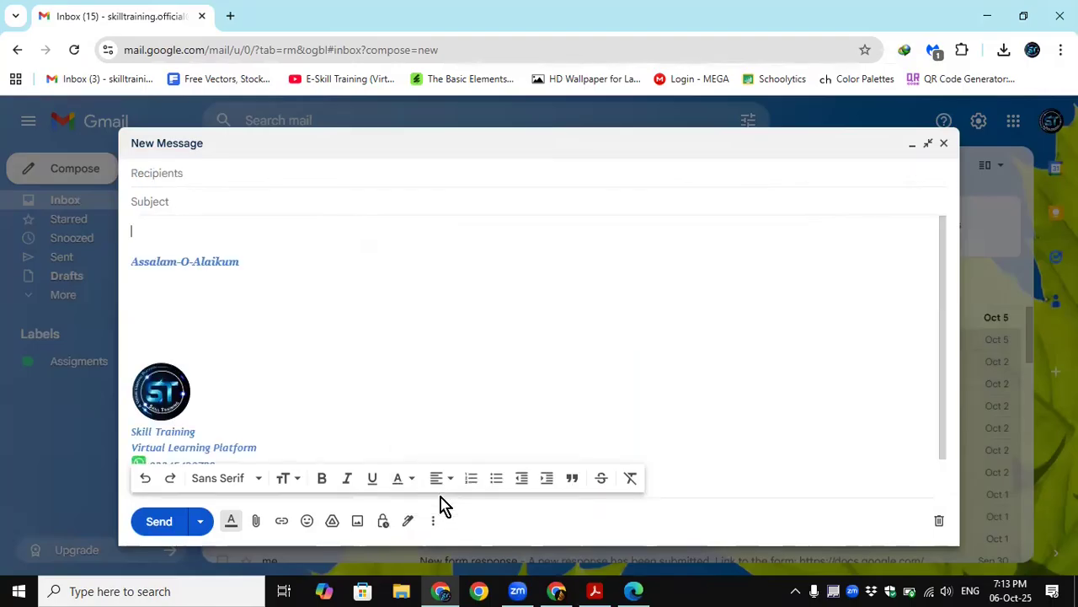
pyautogui.scroll(-2, 272, 320)
pyautogui.scroll(2, 272, 320)
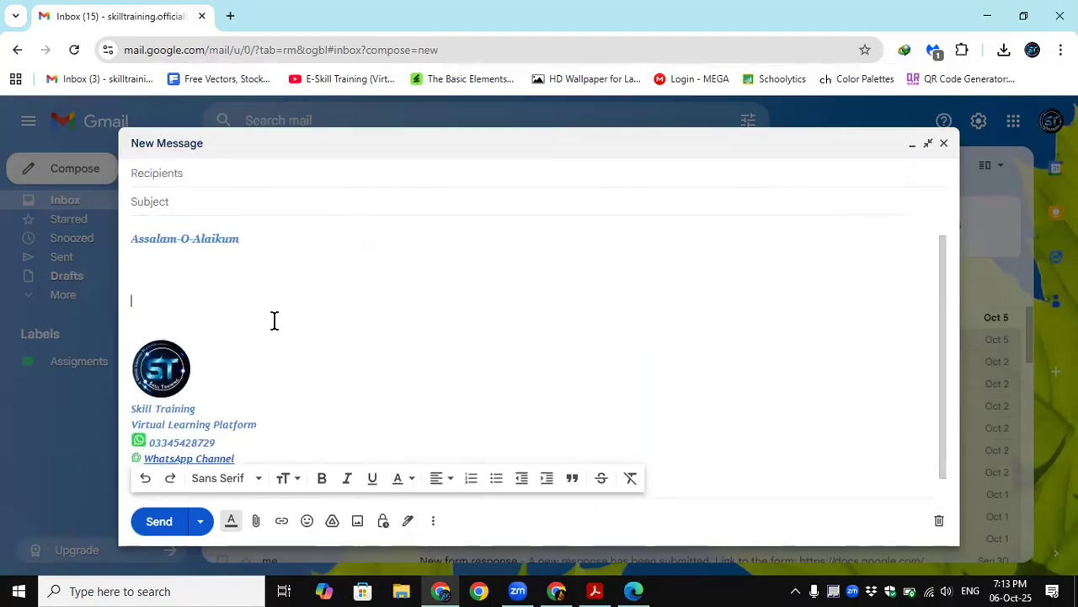
pyautogui.scroll(-2, 231, 438)
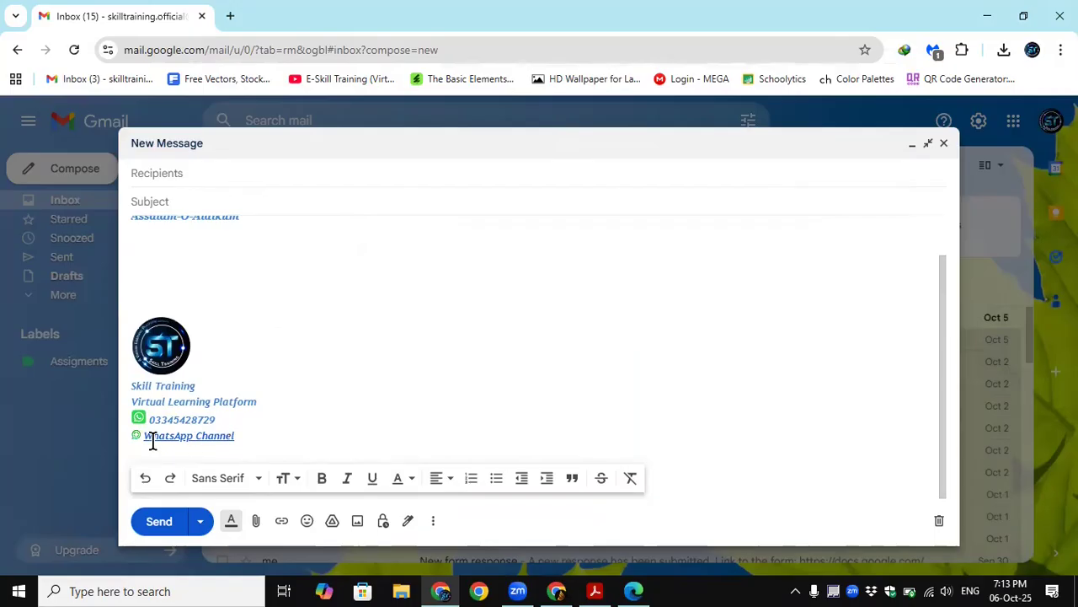
pyautogui.scroll(2, 236, 266)
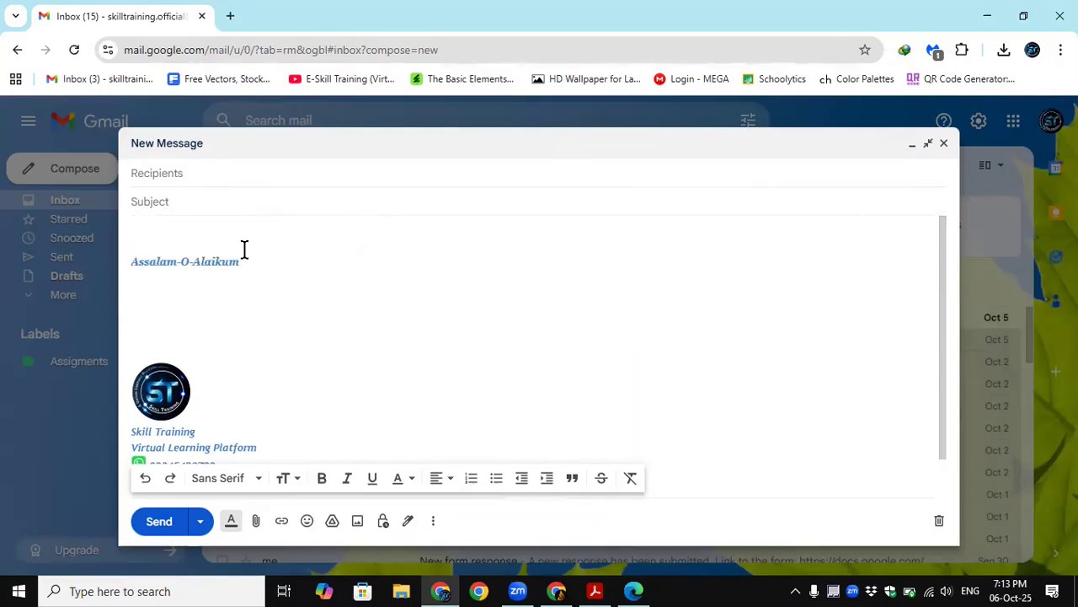
# Step: Copy the greeting "Assalam-O-Alaikum" into the body of the "Meeting" draft and set its text color to black
pyautogui.moveTo(248, 268); pyautogui.dragTo(120, 272)
pyautogui.hotkey('ctrl', 'c')
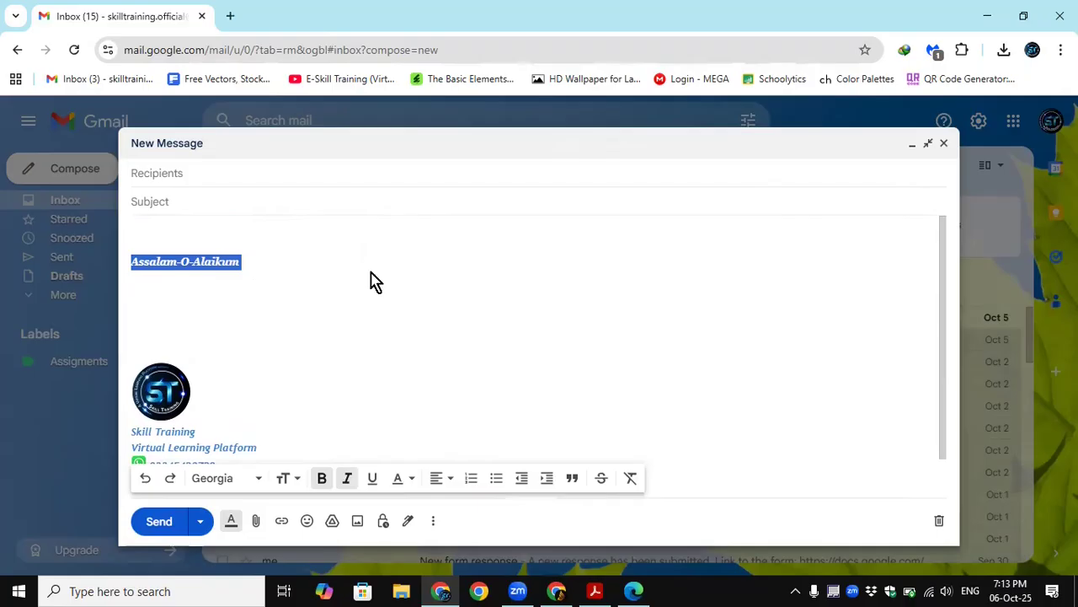
pyautogui.hotkey('alt', 'Tab')
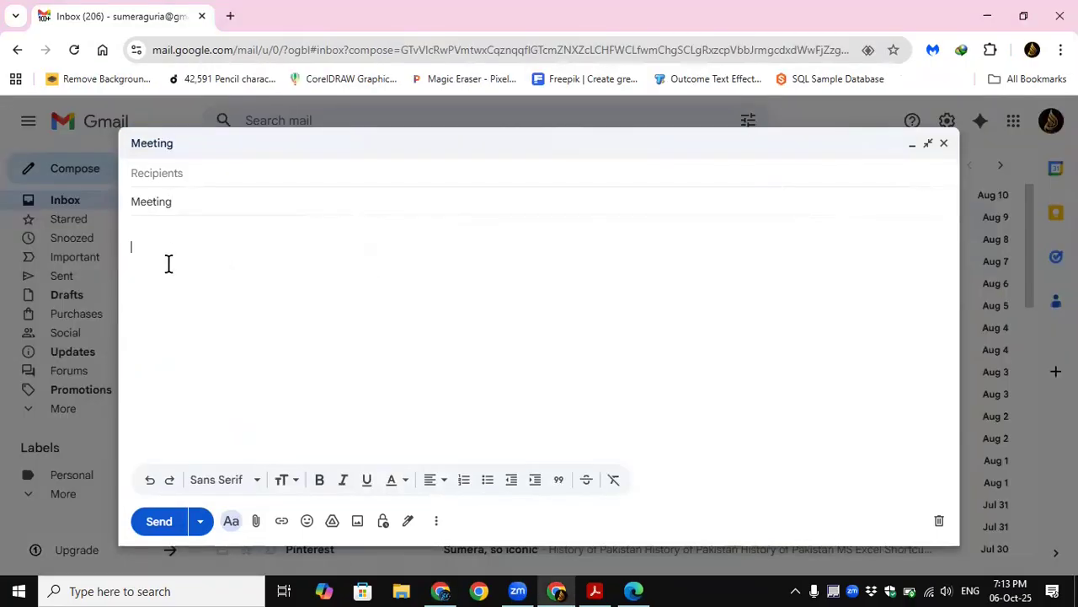
pyautogui.hotkey('ctrl', 'v')
pyautogui.moveTo(241, 248); pyautogui.dragTo(131, 261)
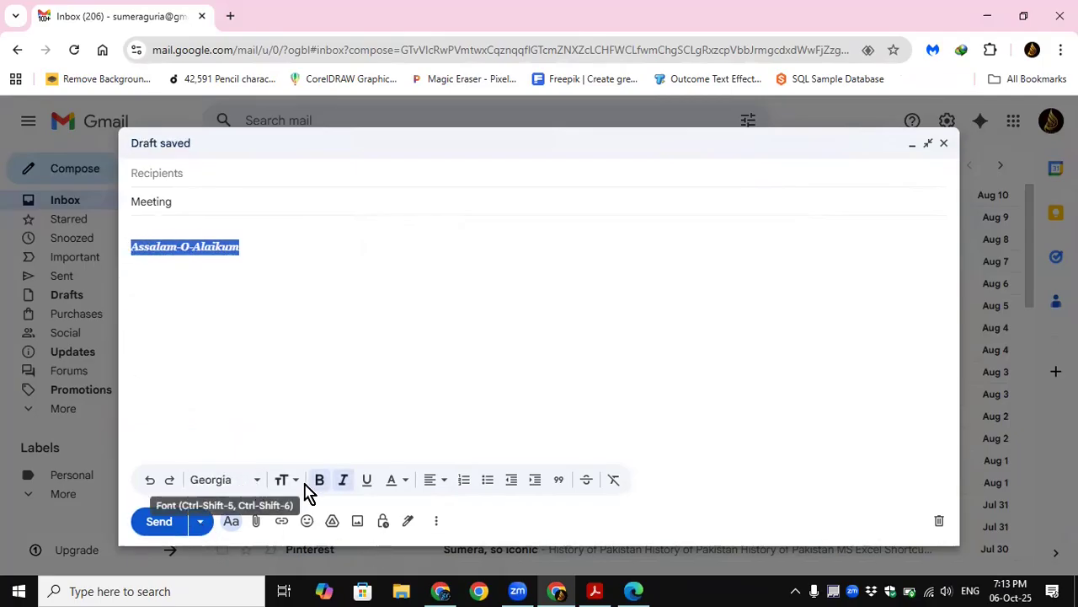
pyautogui.click(397, 483)
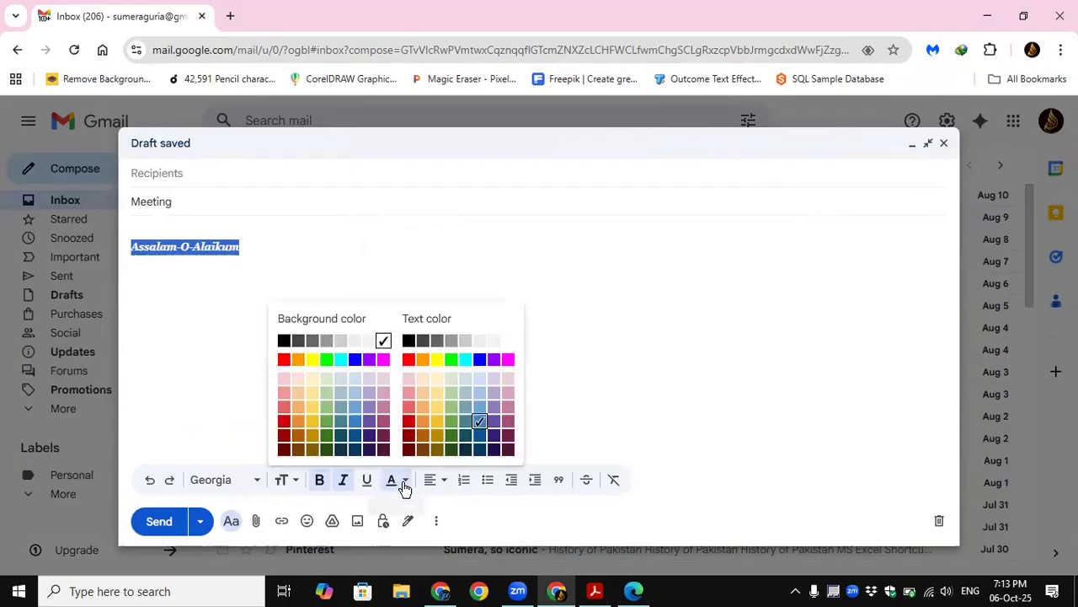
pyautogui.click(410, 340)
# Step: Add the closing "Regards" below the greeting in bold italic Georgia, with the sender's first name on the following line
pyautogui.click(374, 319)
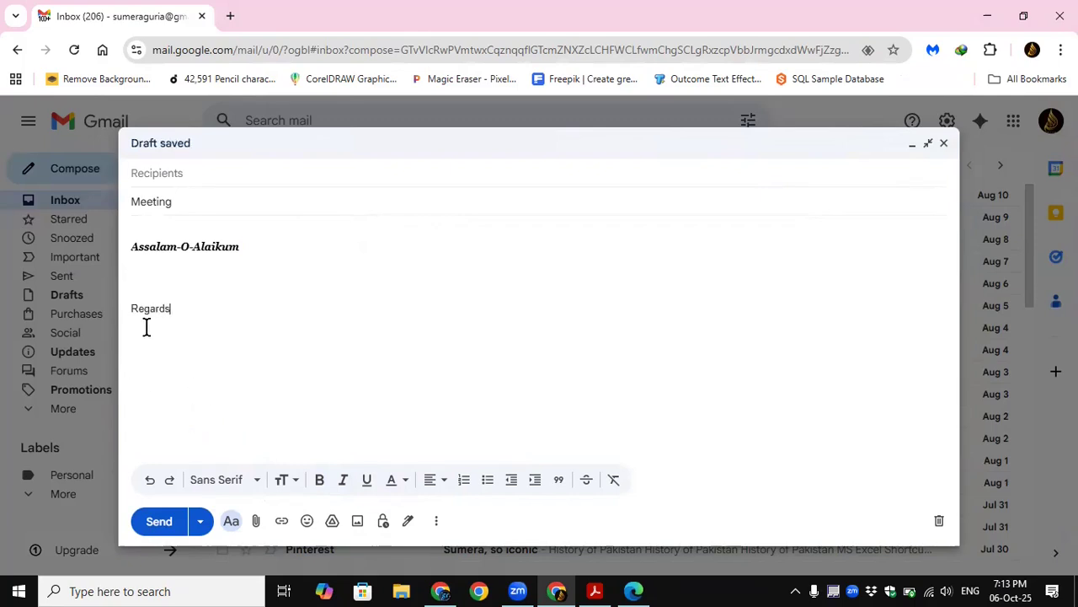
pyautogui.moveTo(185, 308); pyautogui.dragTo(132, 308)
pyautogui.click(202, 479)
pyautogui.click(208, 371)
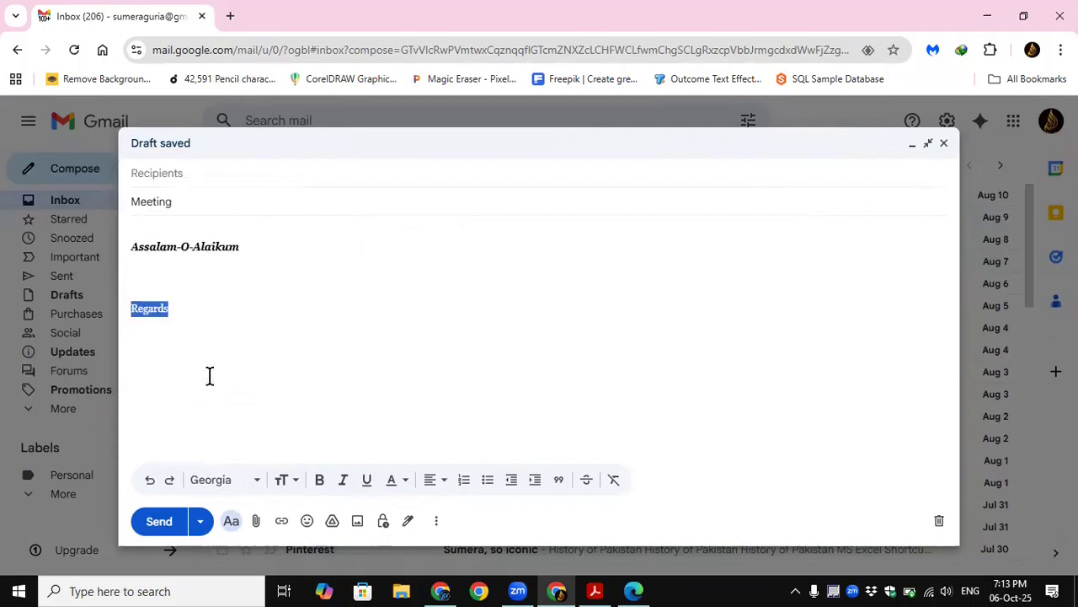
pyautogui.click(320, 479)
pyautogui.click(344, 480)
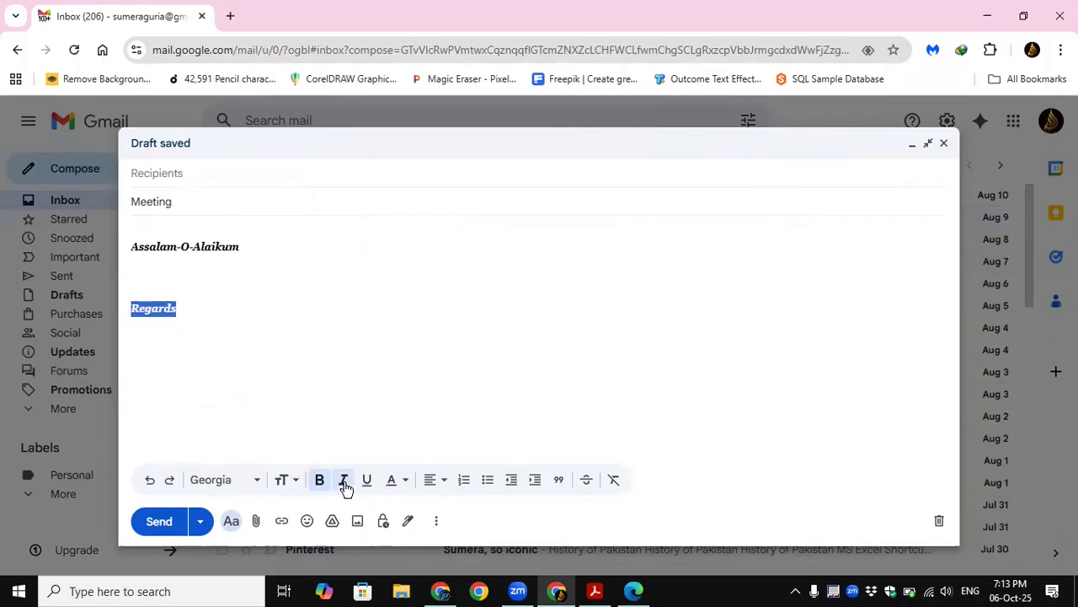
pyautogui.click(193, 308)
pyautogui.write('Sumera')
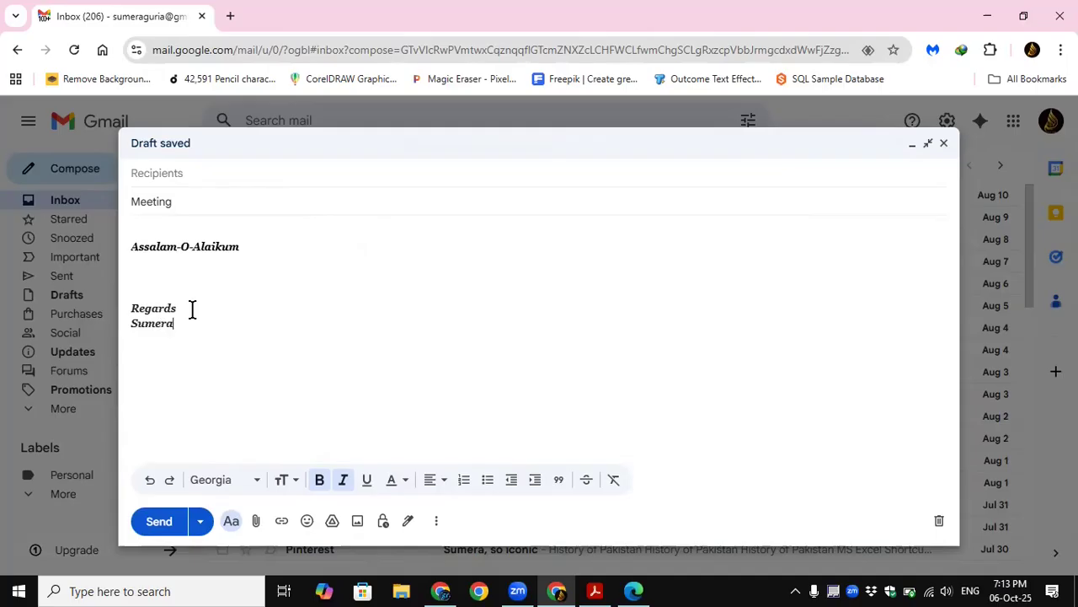
# Step: Insert extra lines between the greeting and the closing, and add the text "Meeting Time:" there
pyautogui.click(142, 277)
pyautogui.press('Return')
pyautogui.press('Return')
pyautogui.press('Return')
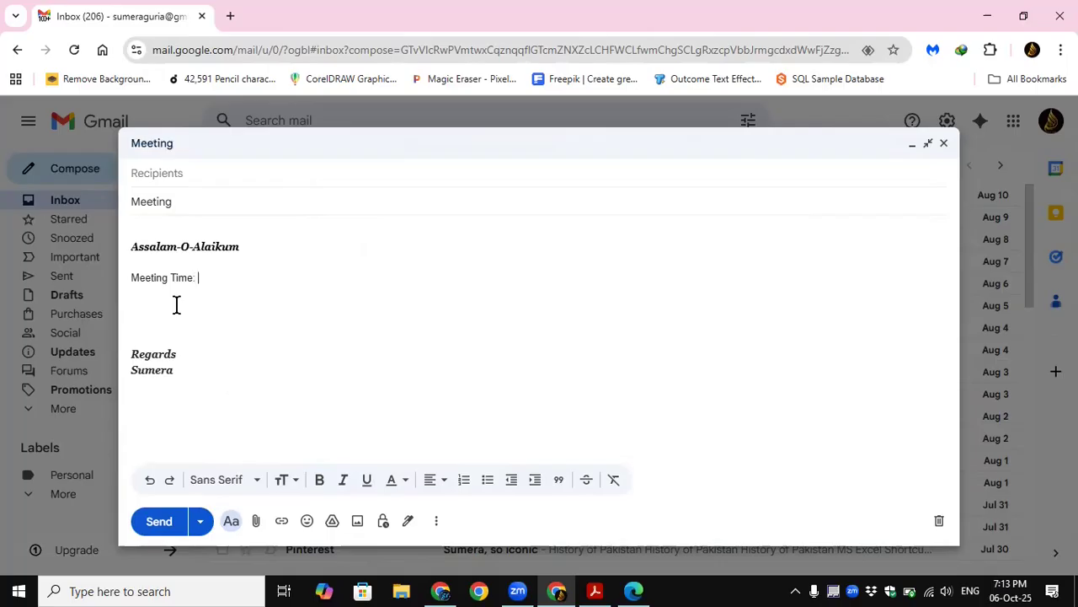
# Step: Add the lines "Meeting Day:" and "Date:" below "Meeting Time:" in the draft, followed by an empty line
pyautogui.press('Return')
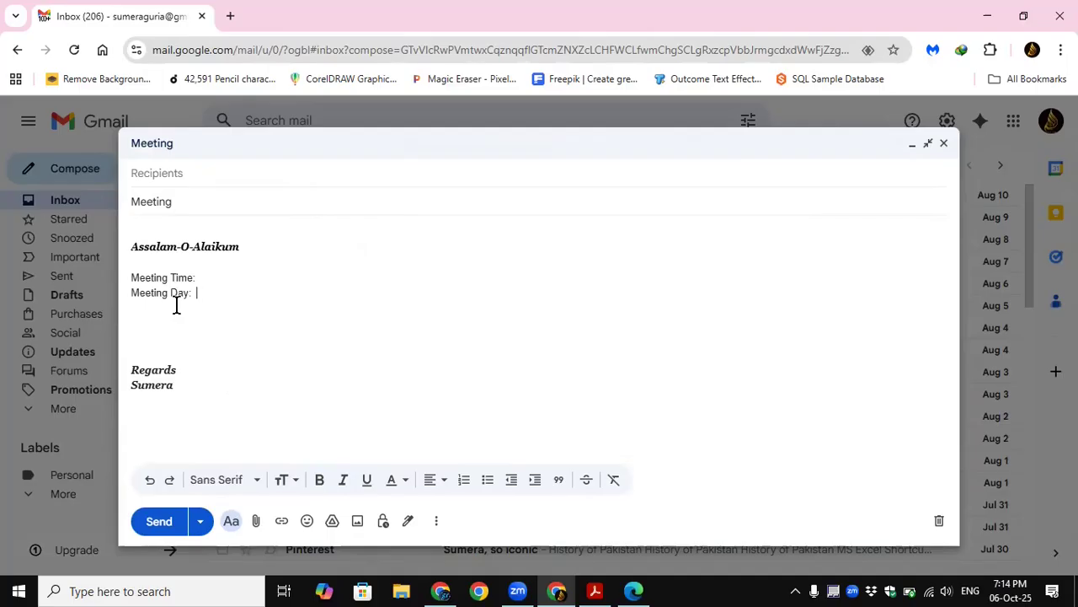
pyautogui.press('Return')
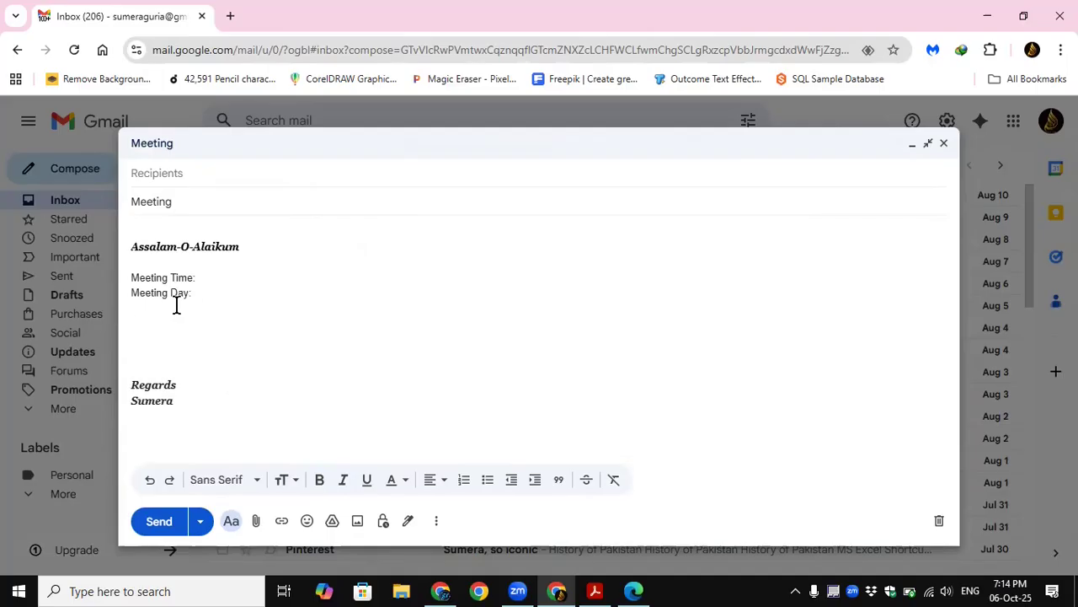
pyautogui.write('Date')
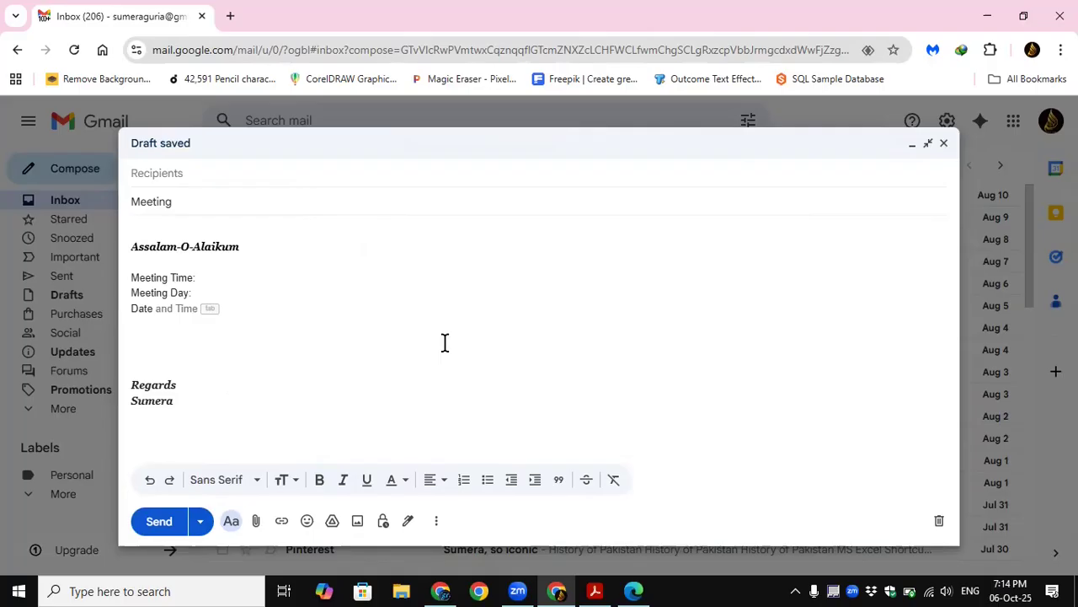
pyautogui.write(':')
pyautogui.press('Return')
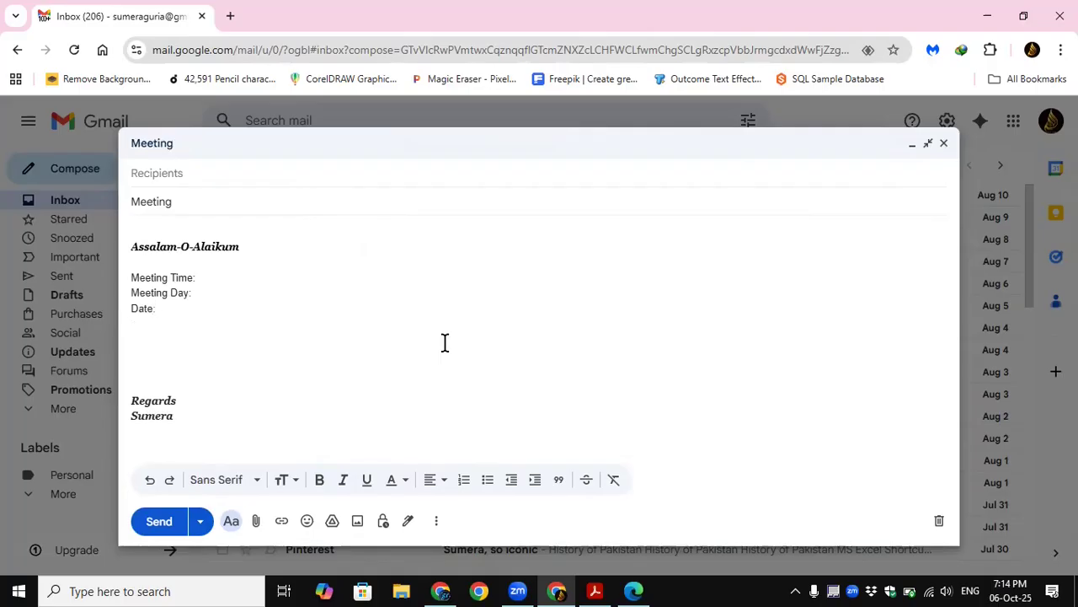
# Step: Insert a separator line of dashes between the greeting and "Meeting Time:"
pyautogui.click(131, 276)
pyautogui.press('Return')
pyautogui.click(144, 281)
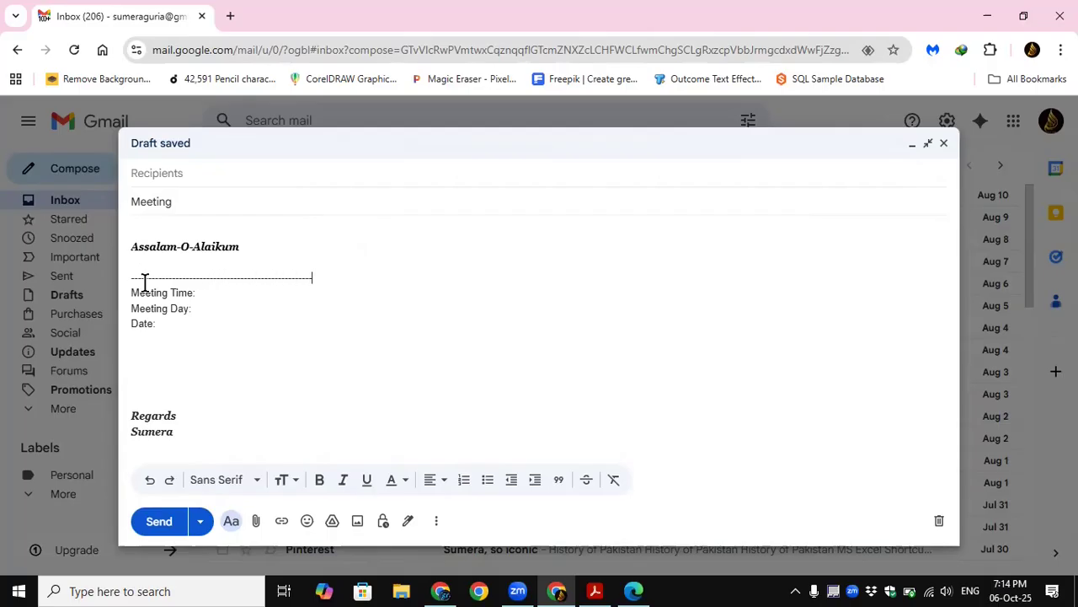
# Step: Format the "Meeting Time:", "Meeting Day:" and "Date:" lines in Large size without bold and with dark magenta text
pyautogui.moveTo(156, 326); pyautogui.dragTo(130, 292)
pyautogui.click(319, 480)
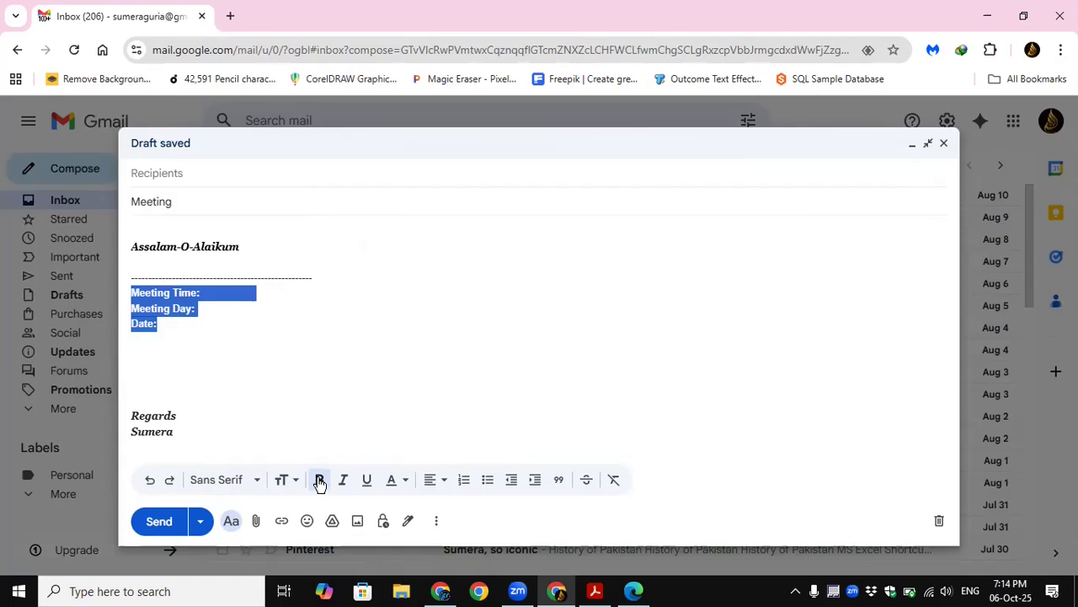
pyautogui.click(319, 480)
pyautogui.click(295, 480)
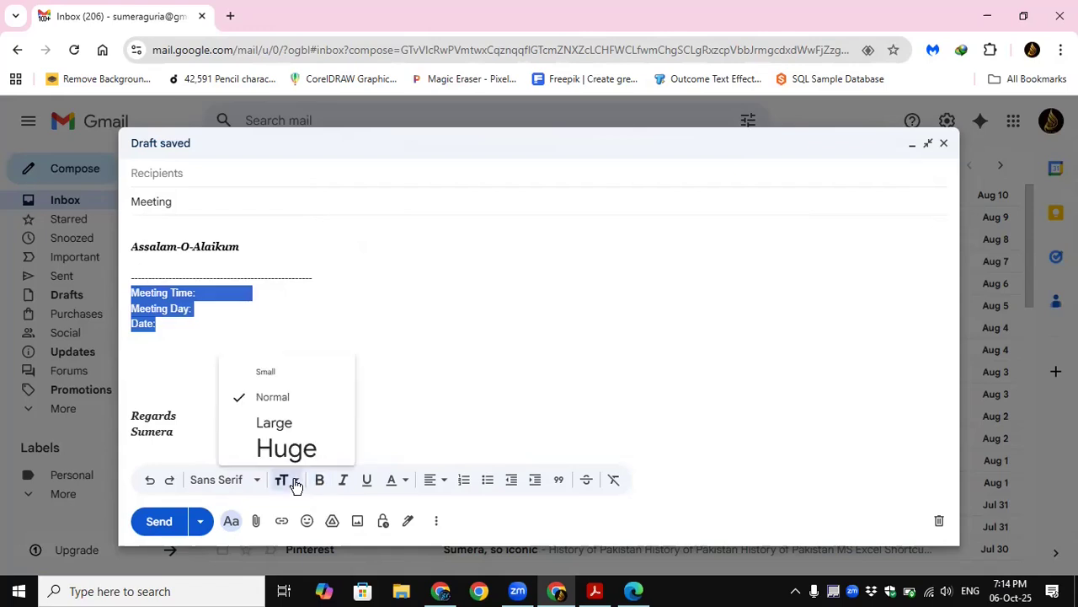
pyautogui.click(277, 423)
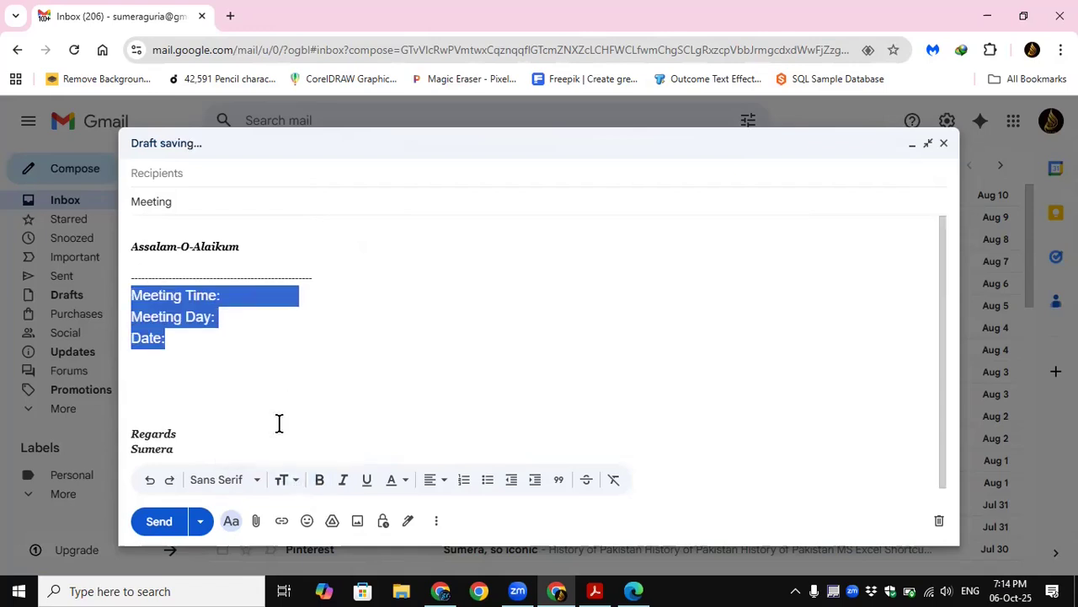
pyautogui.click(408, 480)
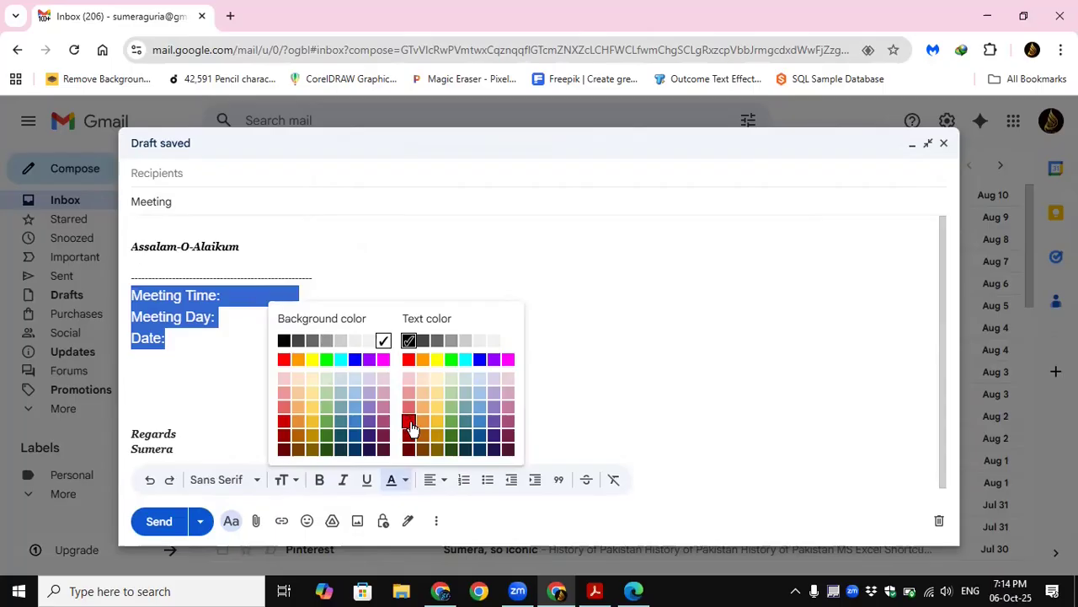
pyautogui.click(508, 437)
pyautogui.click(544, 377)
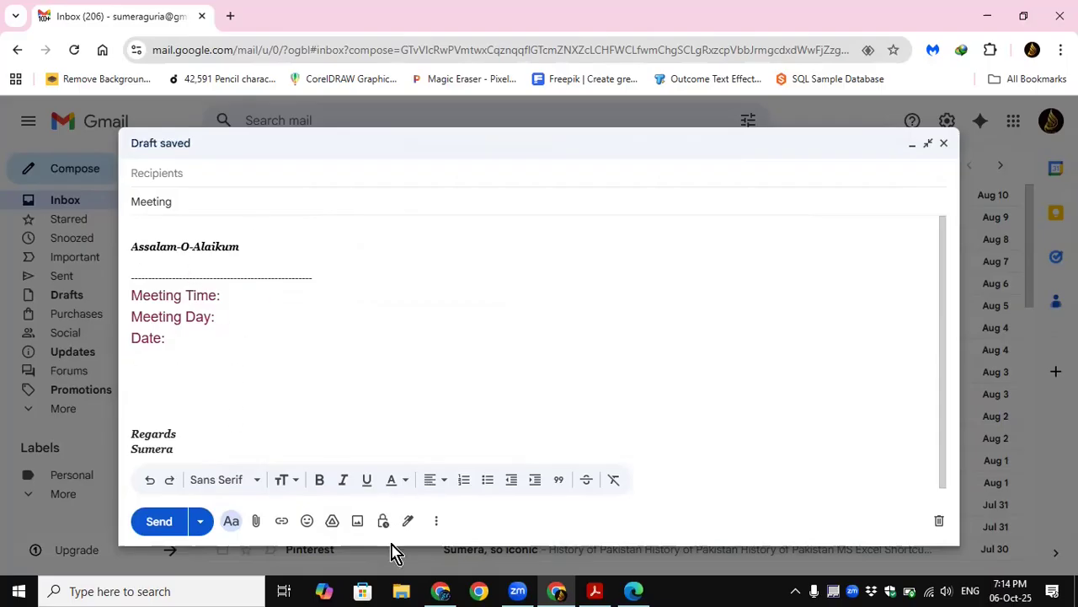
# Step: Save the draft as a new template named "Meeting Template"
pyautogui.click(436, 520)
pyautogui.moveTo(492, 457)
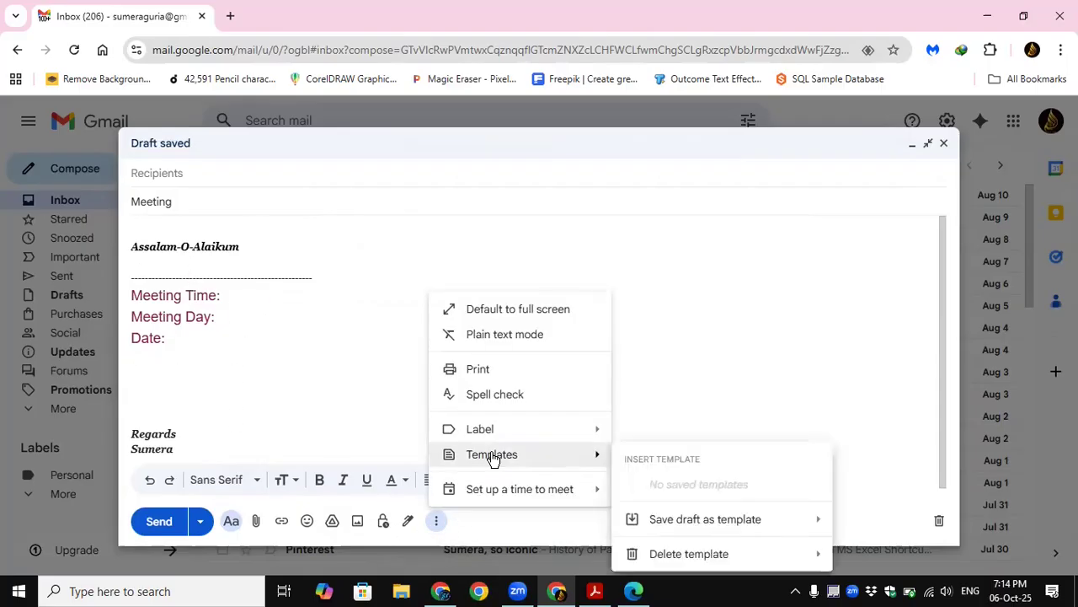
pyautogui.moveTo(729, 523)
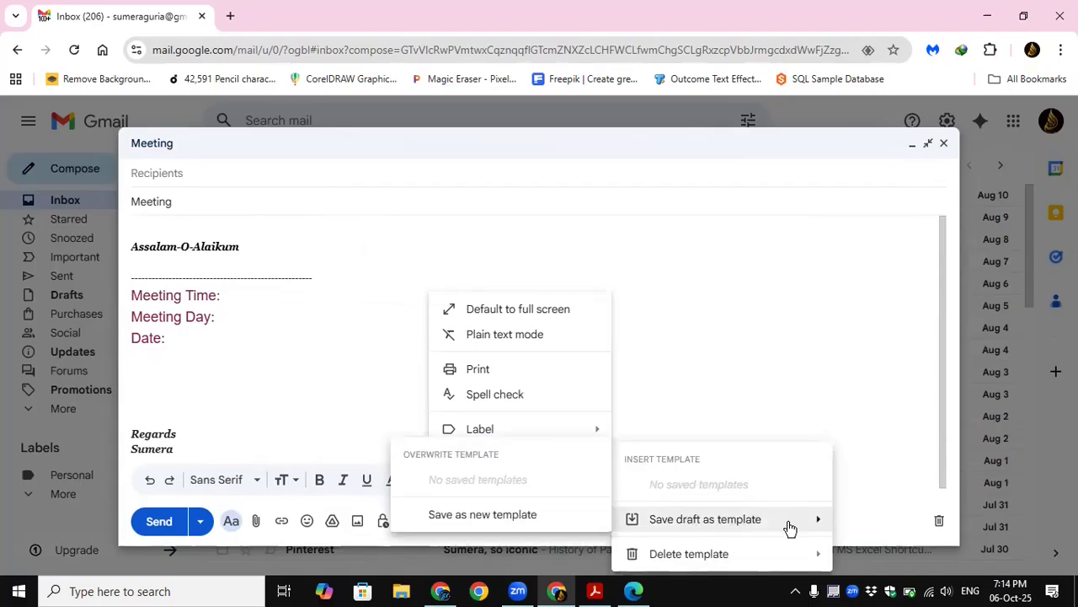
pyautogui.click(531, 520)
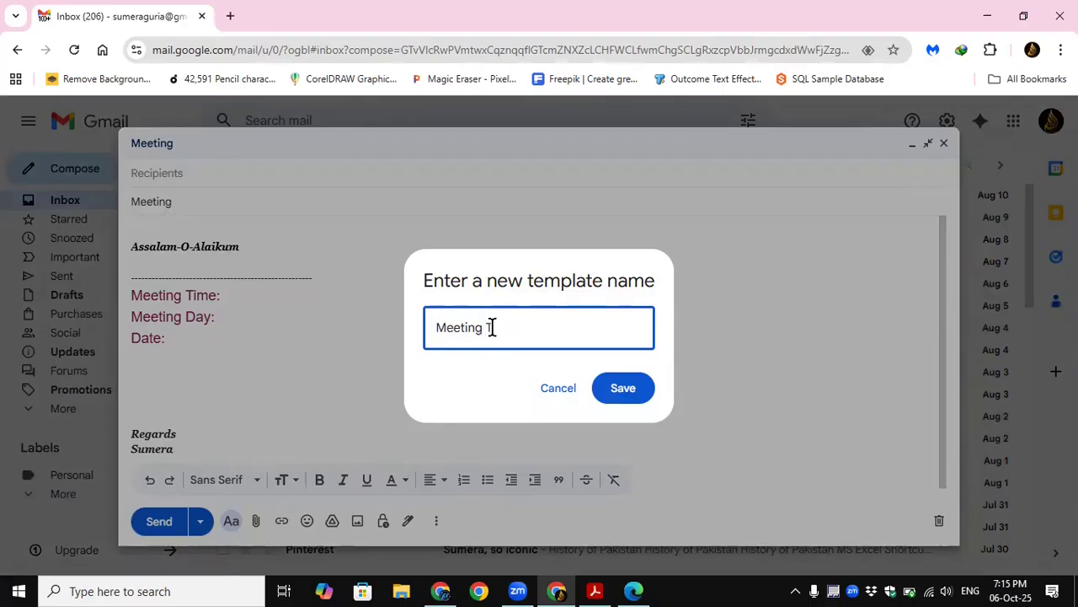
pyautogui.write('Template')
pyautogui.click(621, 396)
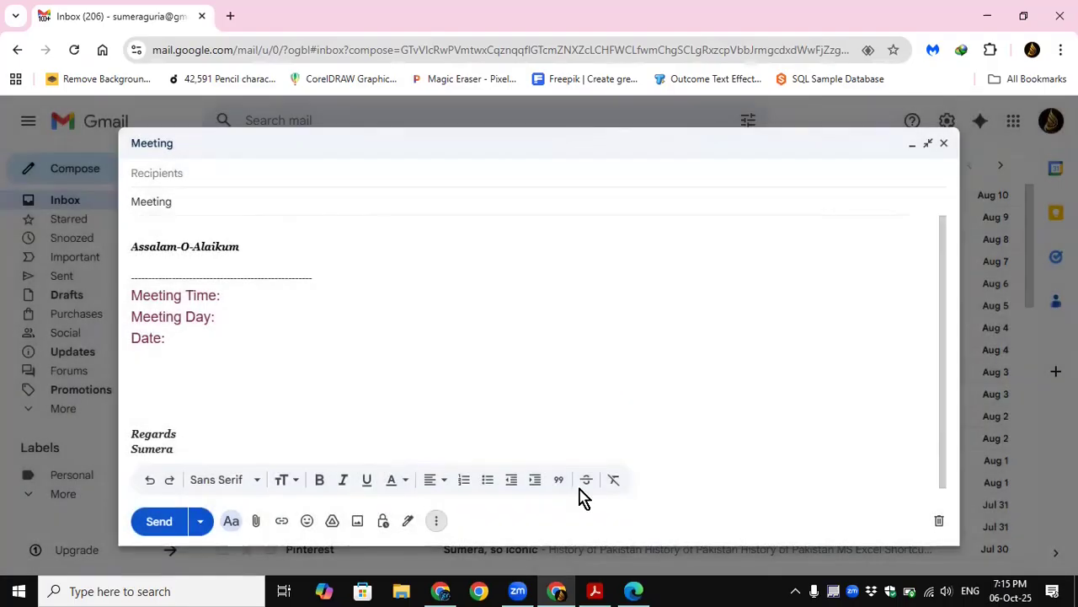
# Step: Discard the "Meeting" draft and start a new message in full-screen view
pyautogui.click(938, 526)
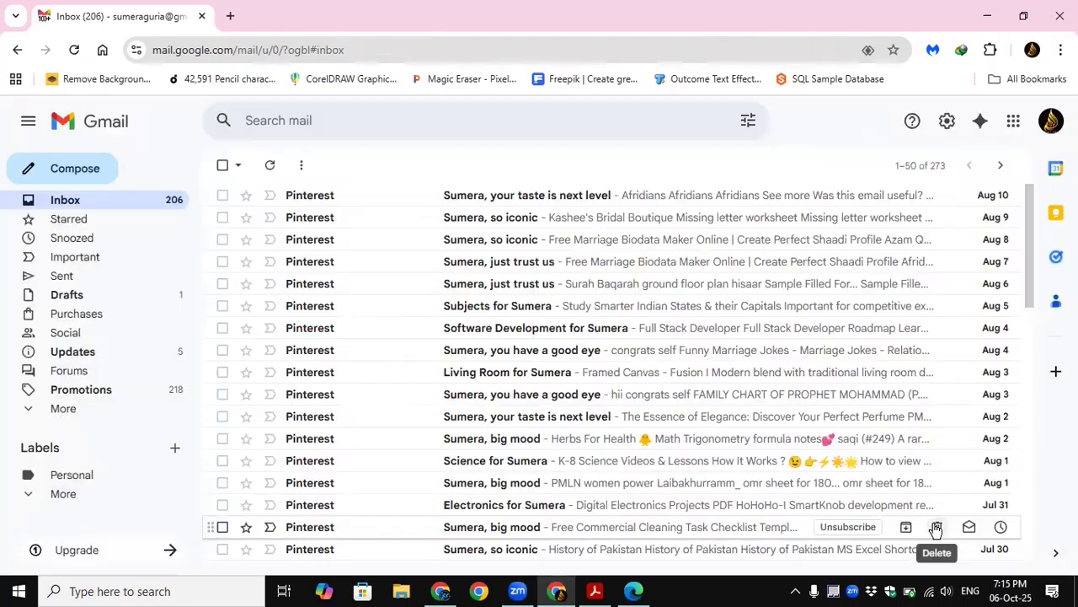
pyautogui.click(75, 169)
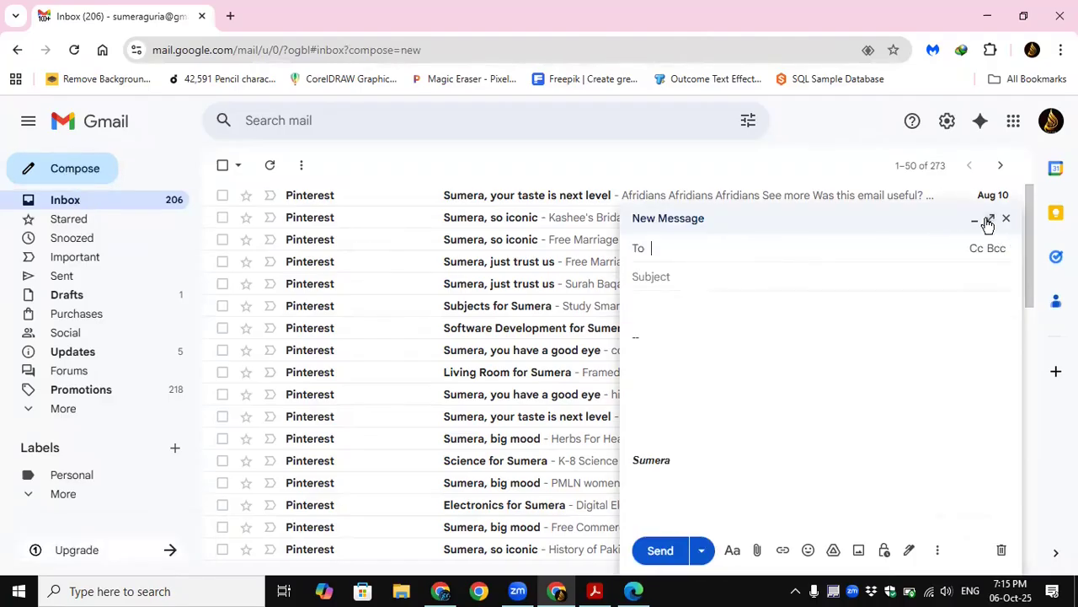
pyautogui.click(990, 220)
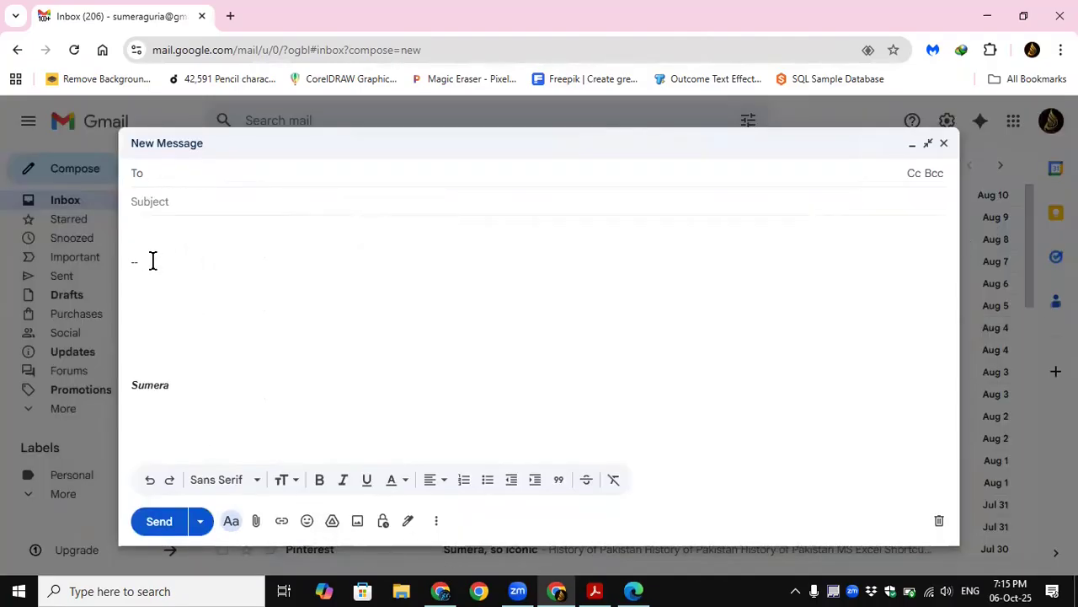
# Step: Clear the signature from the new message's body and insert the saved "Meeting Template"
pyautogui.click(204, 400)
pyautogui.hotkey('ctrl', 'a')
pyautogui.press('BackSpace')
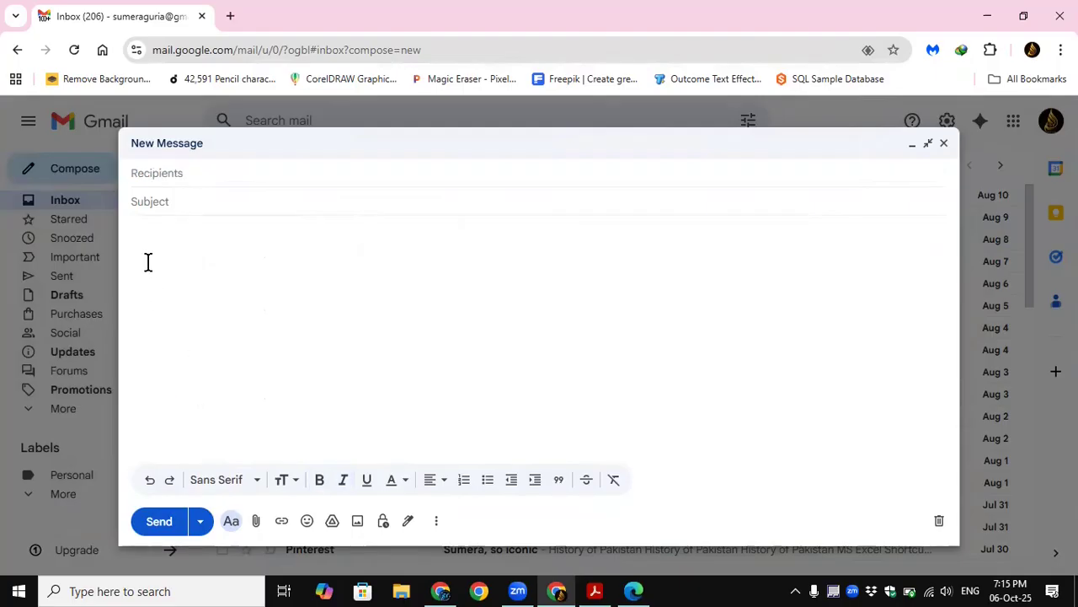
pyautogui.click(436, 522)
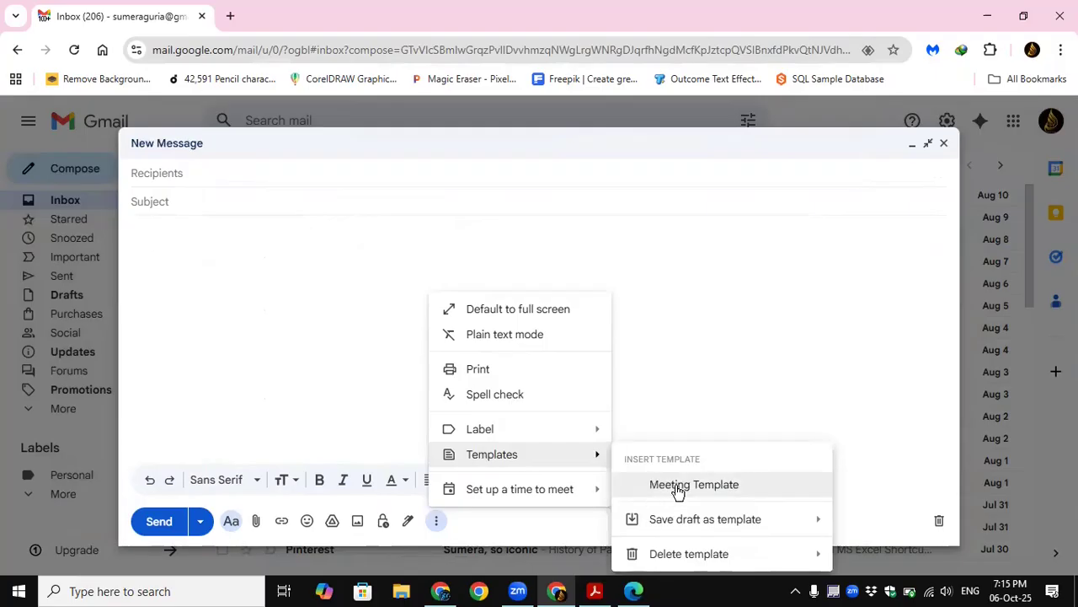
pyautogui.click(679, 486)
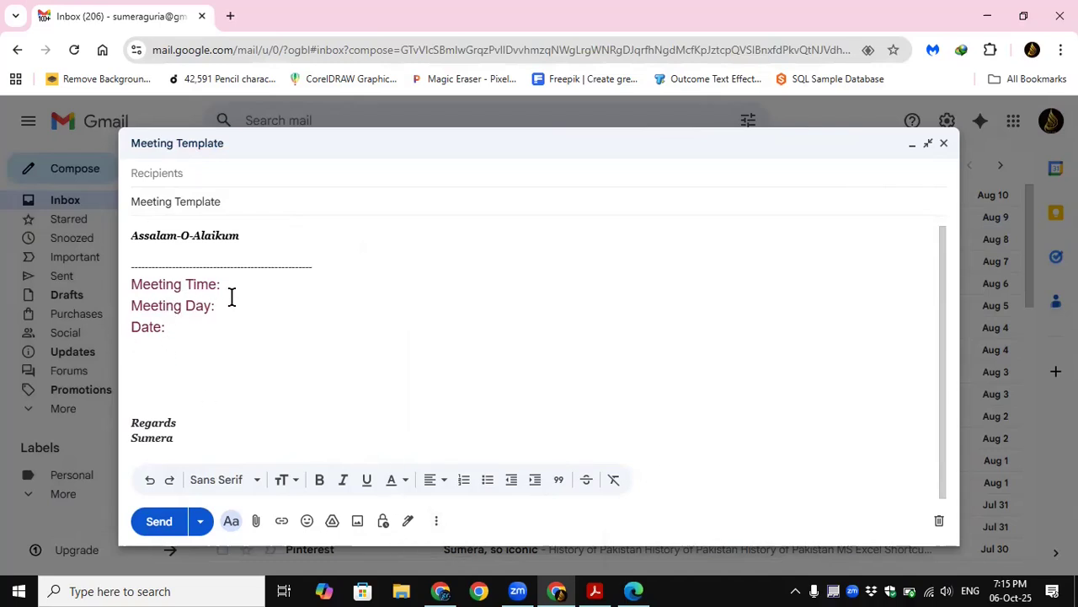
# Step: Add the heading "Official Meetings" on a new line above "Meeting Time:" and indent it with spaces toward the dashed line's right end
pyautogui.press('Return')
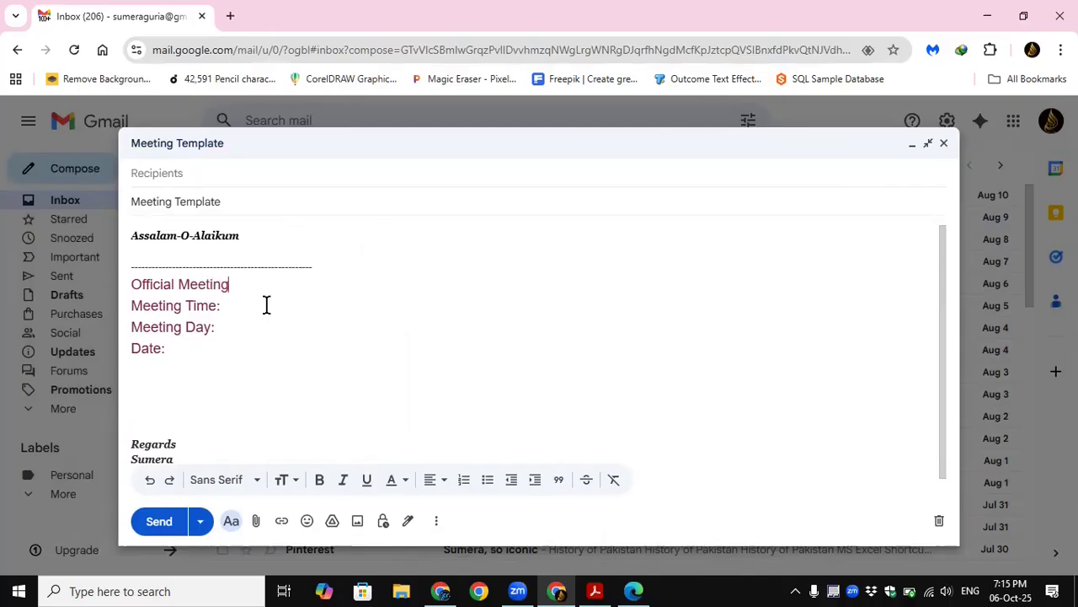
pyautogui.moveTo(130, 281); pyautogui.dragTo(134, 284)
pyautogui.click(133, 284)
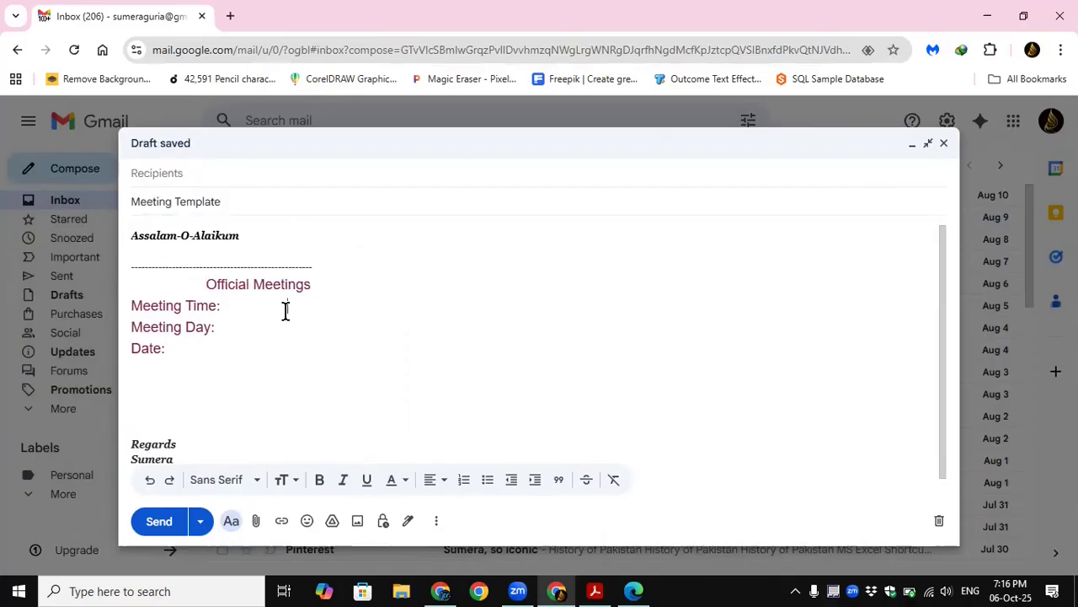
# Step: Set the "Official Meetings" heading to black text with a light grayish-teal background color
pyautogui.moveTo(197, 284); pyautogui.dragTo(311, 291)
pyautogui.click(391, 479)
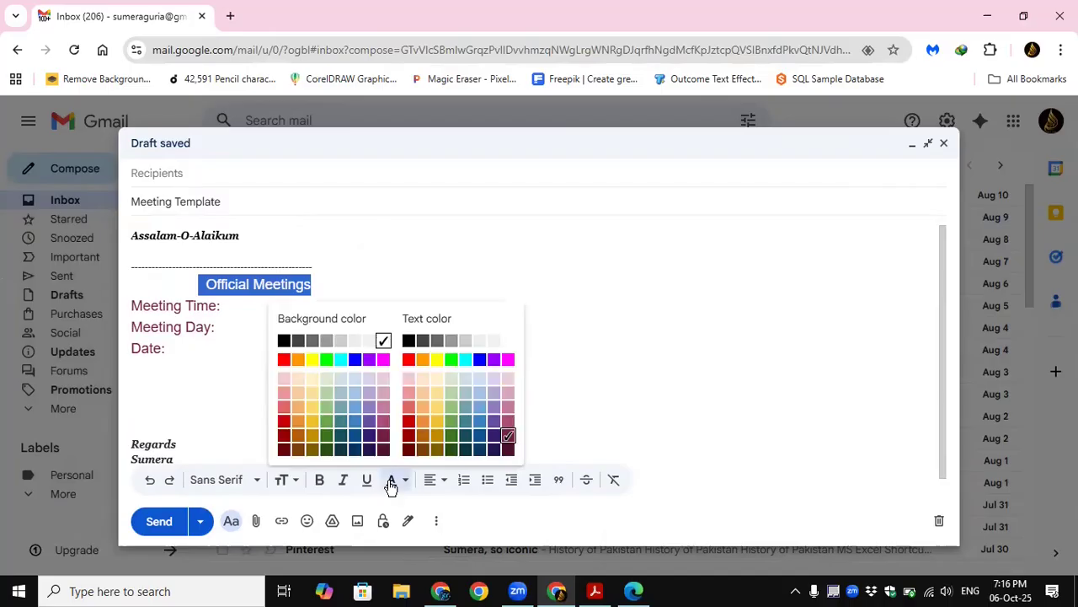
pyautogui.click(407, 339)
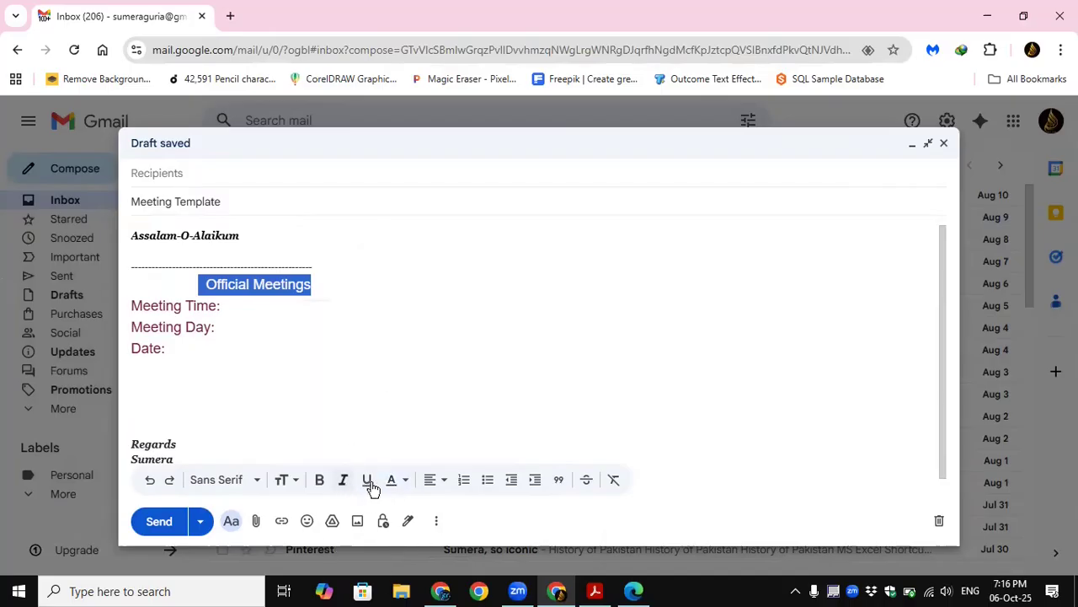
pyautogui.click(399, 481)
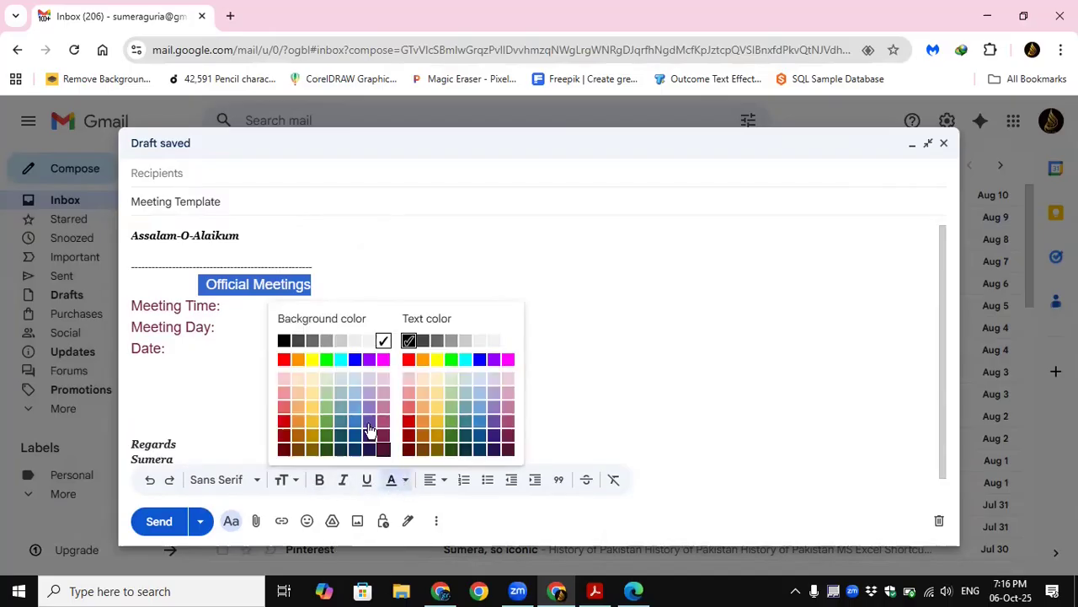
pyautogui.click(341, 394)
pyautogui.click(378, 294)
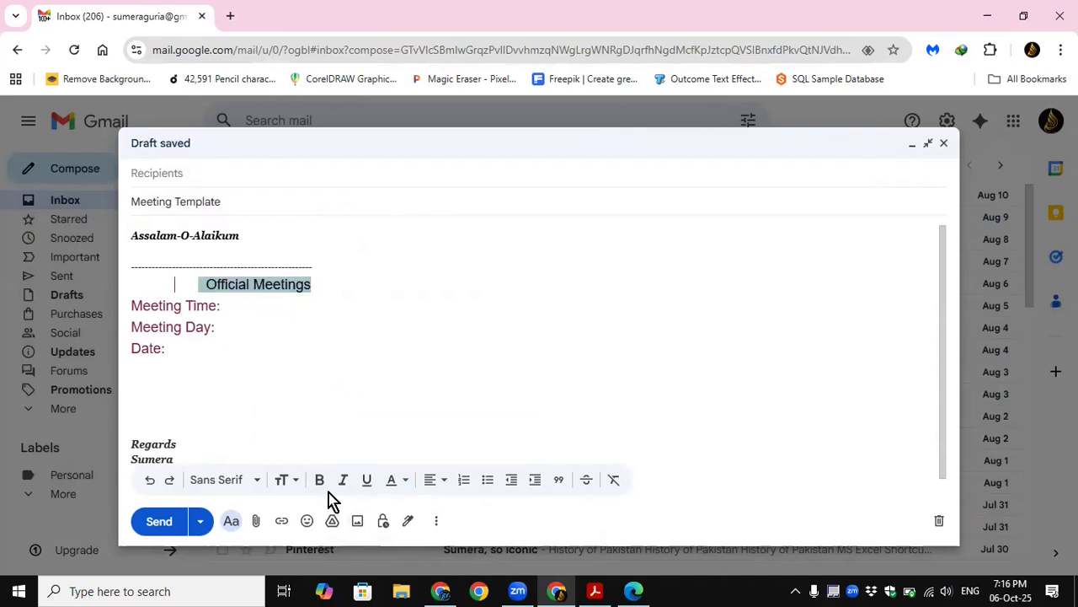
# Step: Save the edited draft as a template, overwriting the existing "Meeting Template"
pyautogui.click(435, 520)
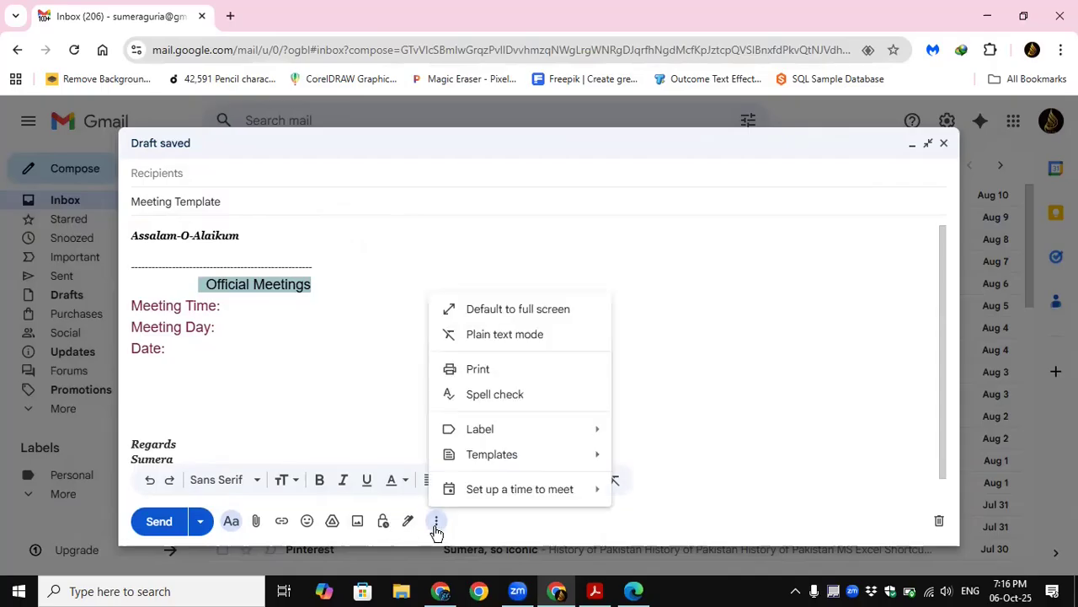
pyautogui.moveTo(507, 466)
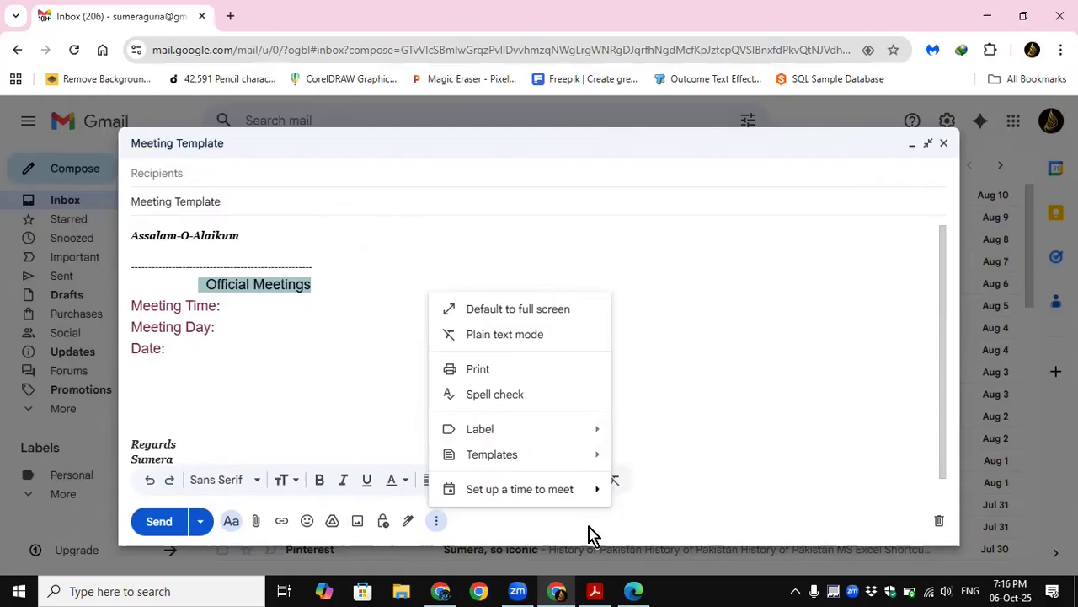
pyautogui.moveTo(585, 462)
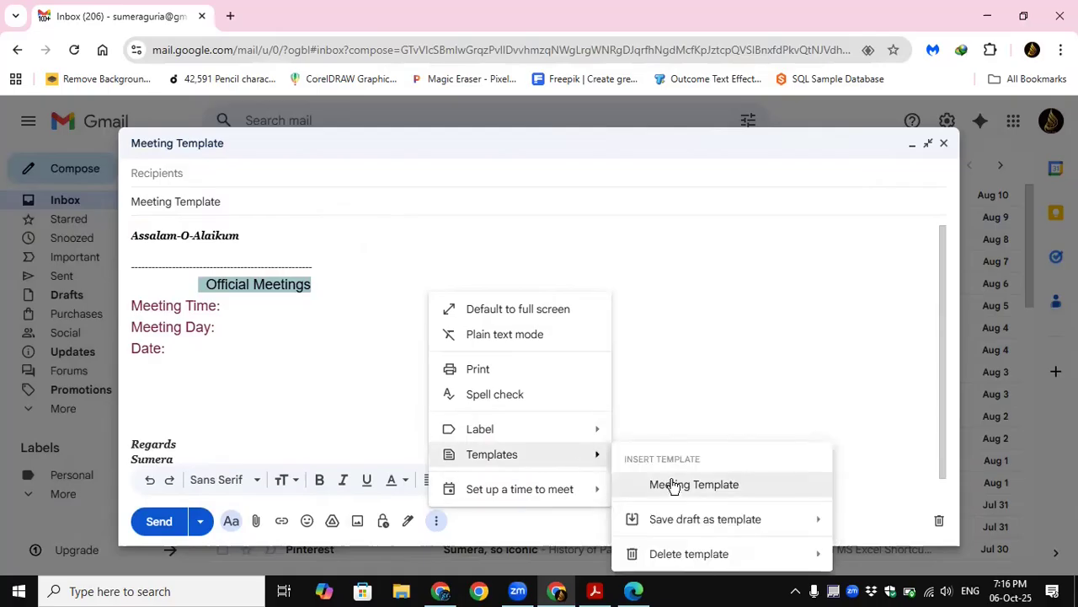
pyautogui.moveTo(690, 529)
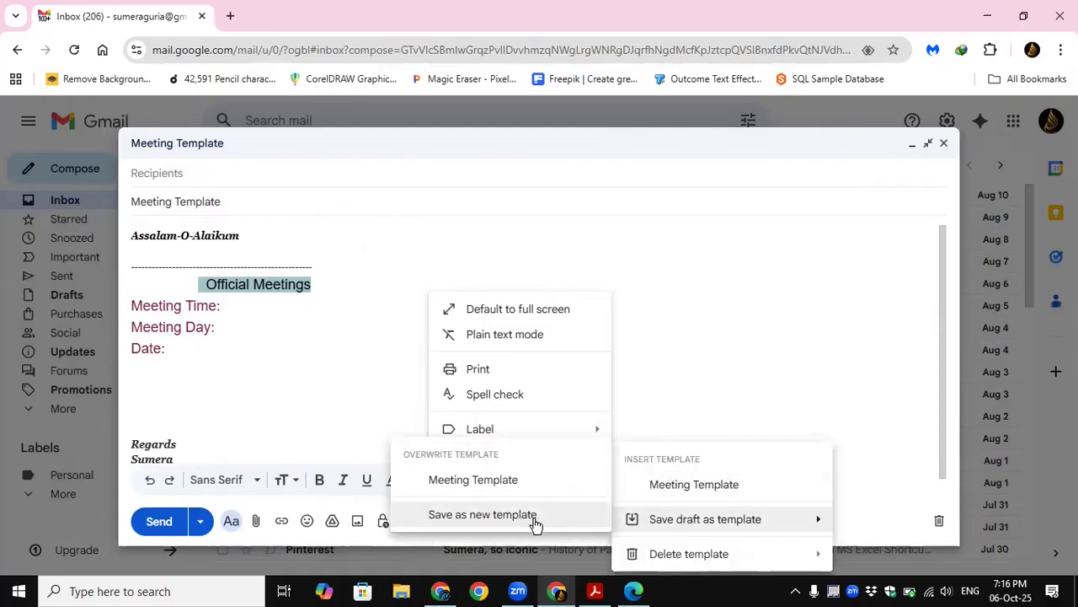
pyautogui.click(468, 482)
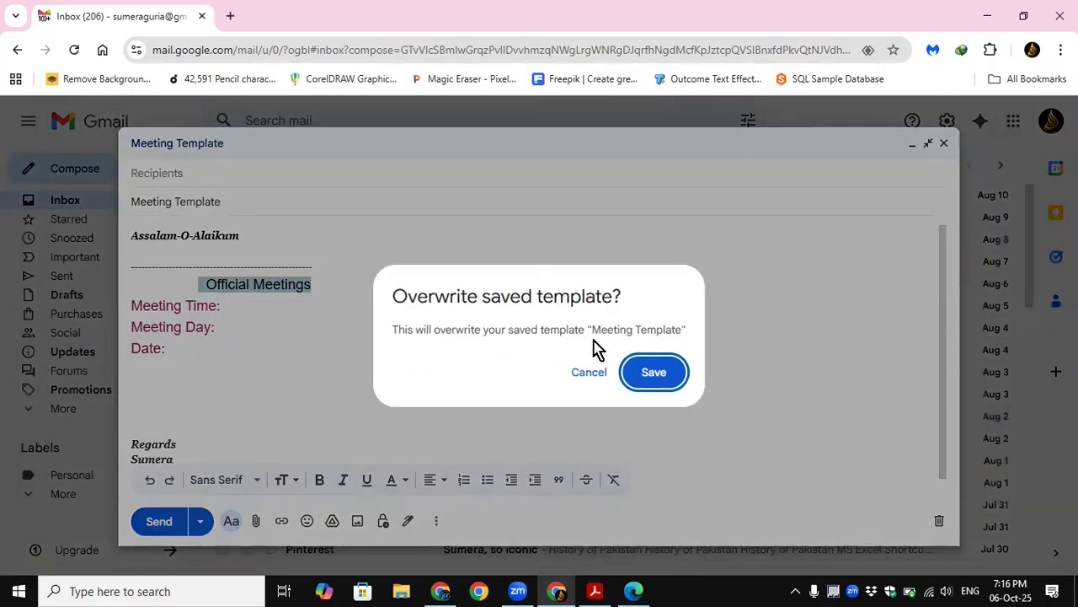
pyautogui.click(649, 376)
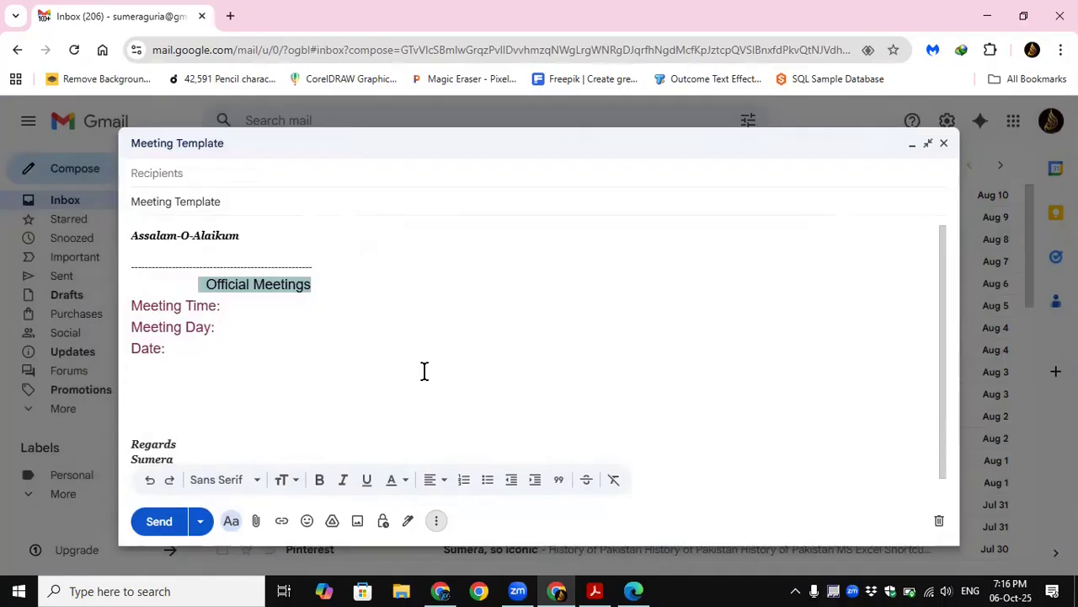
# Step: Clear the whole message body and insert the updated "Meeting Template" in its place
pyautogui.click(417, 372)
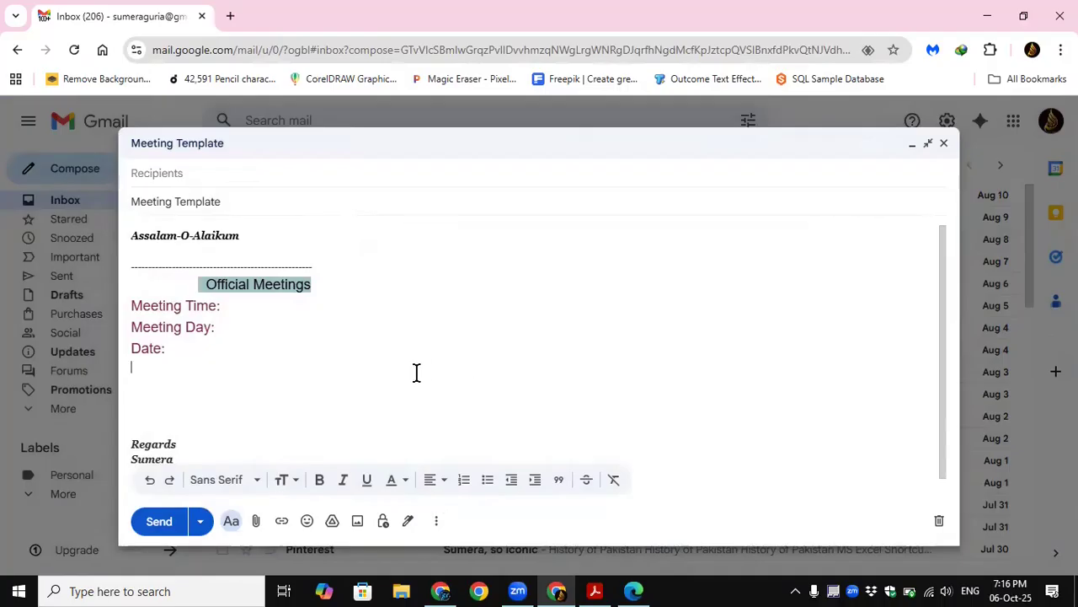
pyautogui.hotkey('ctrl', 'a')
pyautogui.press('Delete')
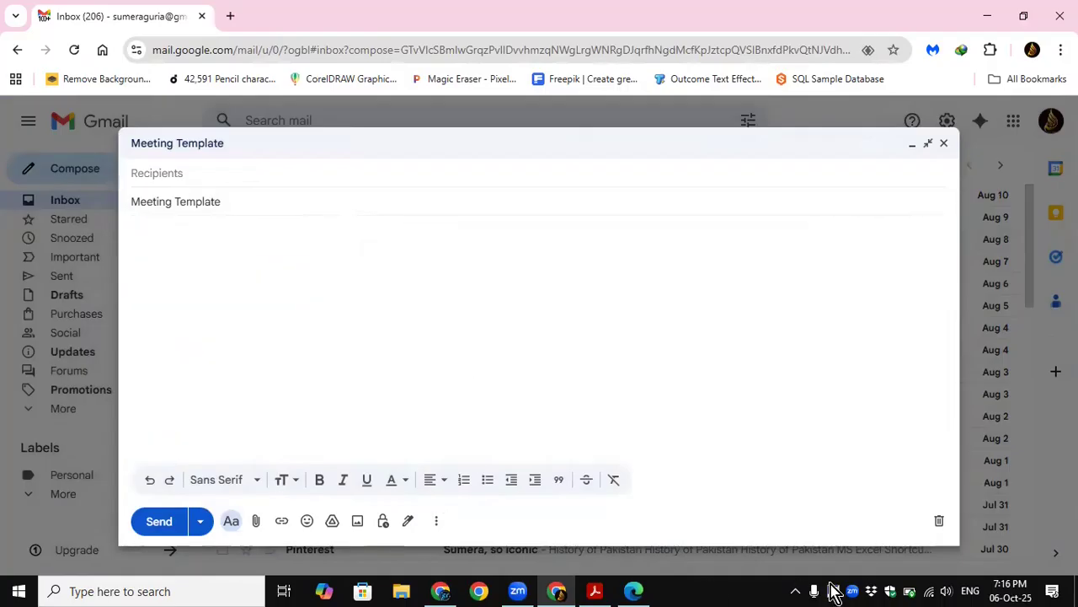
pyautogui.click(437, 521)
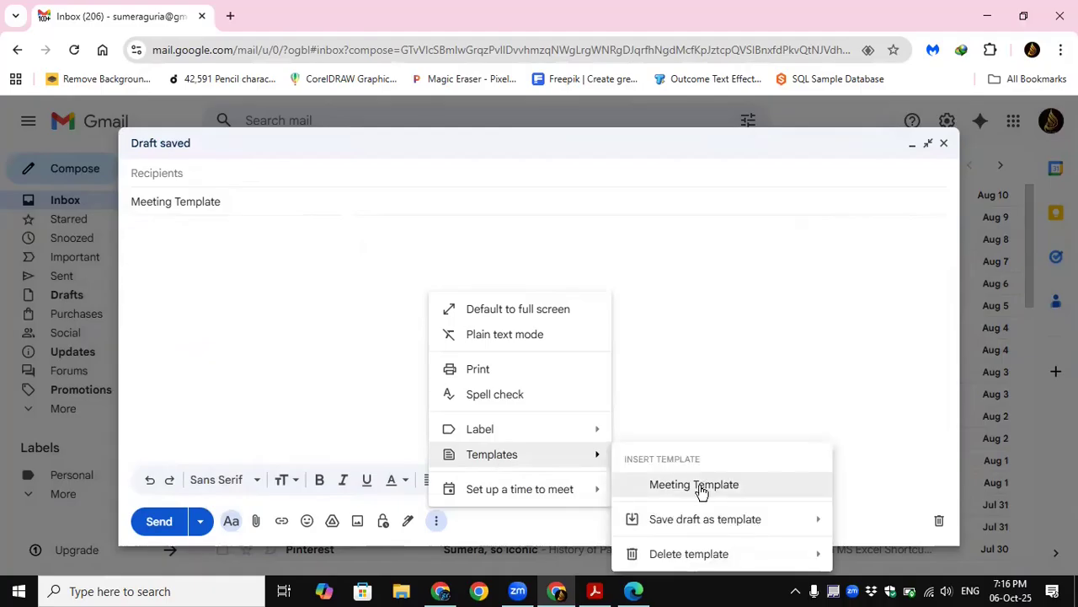
pyautogui.click(694, 484)
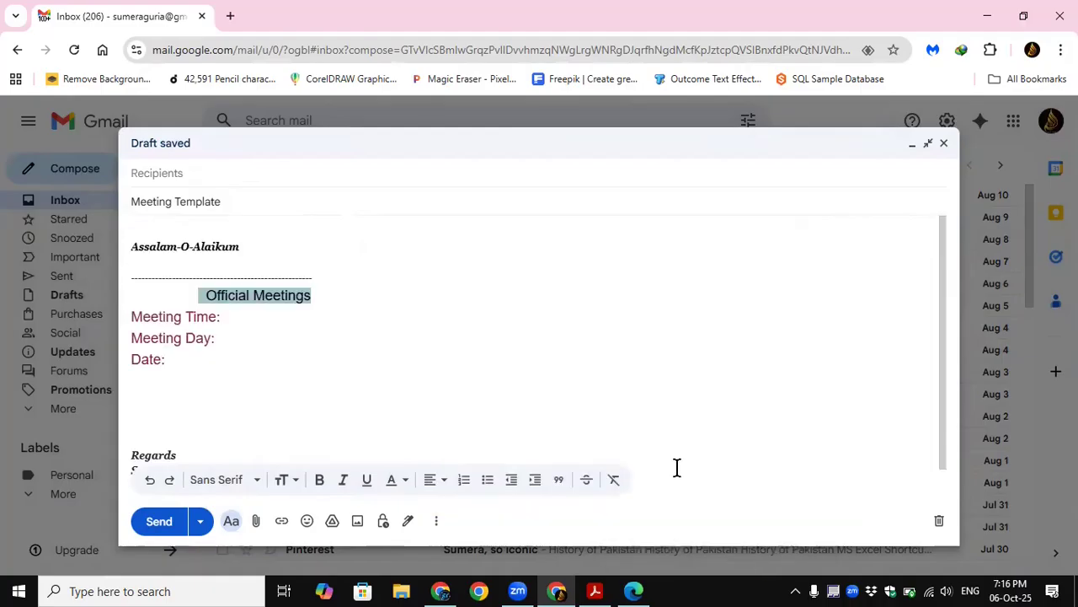
# Step: Look over the inserted template text and the template deletion option for "Meeting Template" without deleting it
pyautogui.scroll(-1, 232, 348)
pyautogui.scroll(1, 232, 349)
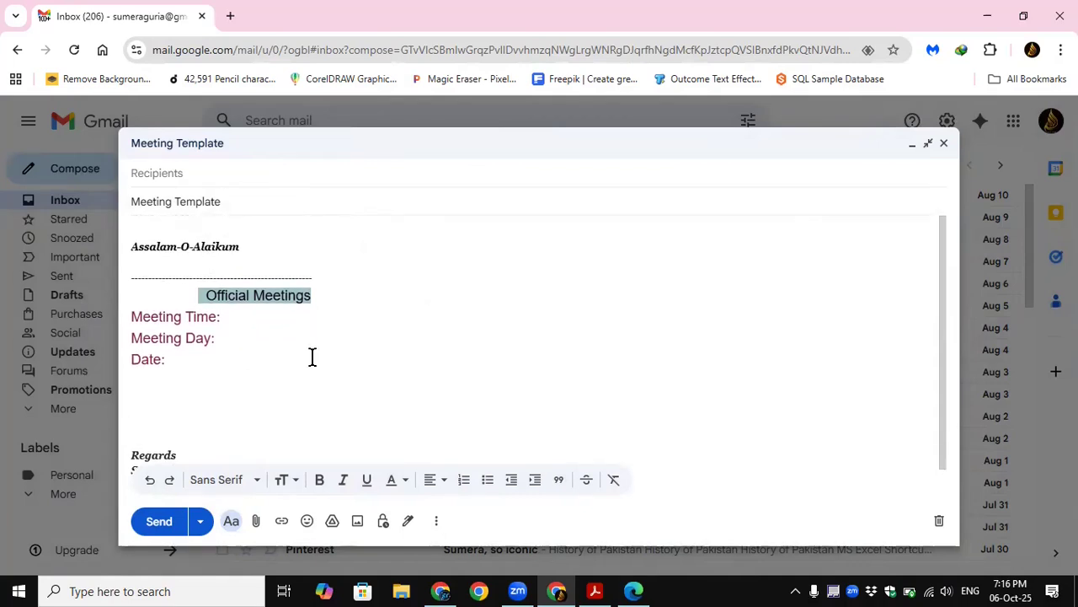
pyautogui.click(436, 521)
pyautogui.moveTo(499, 466)
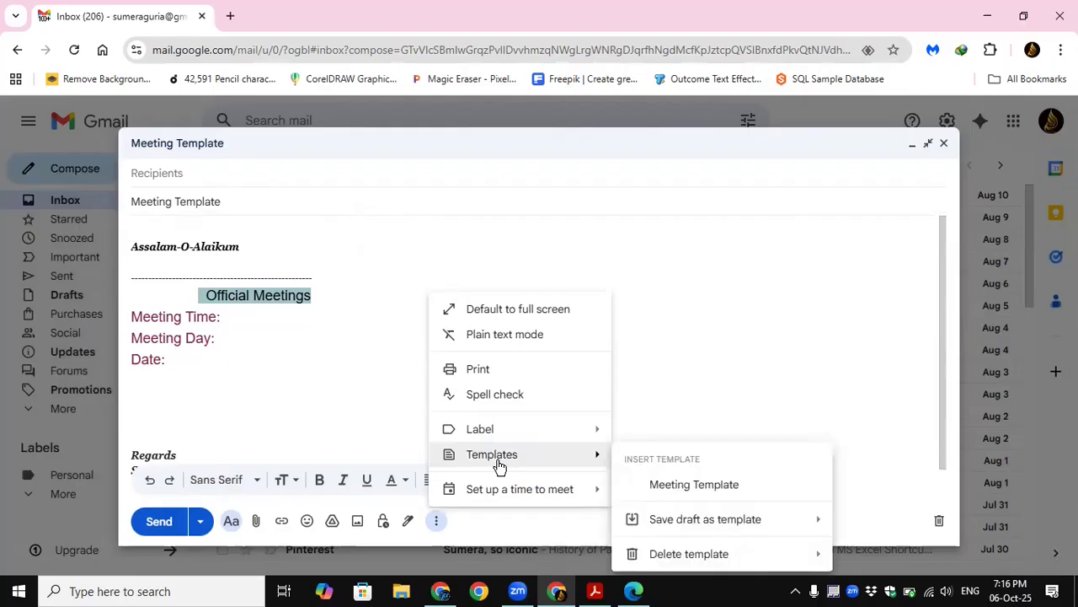
pyautogui.moveTo(712, 553)
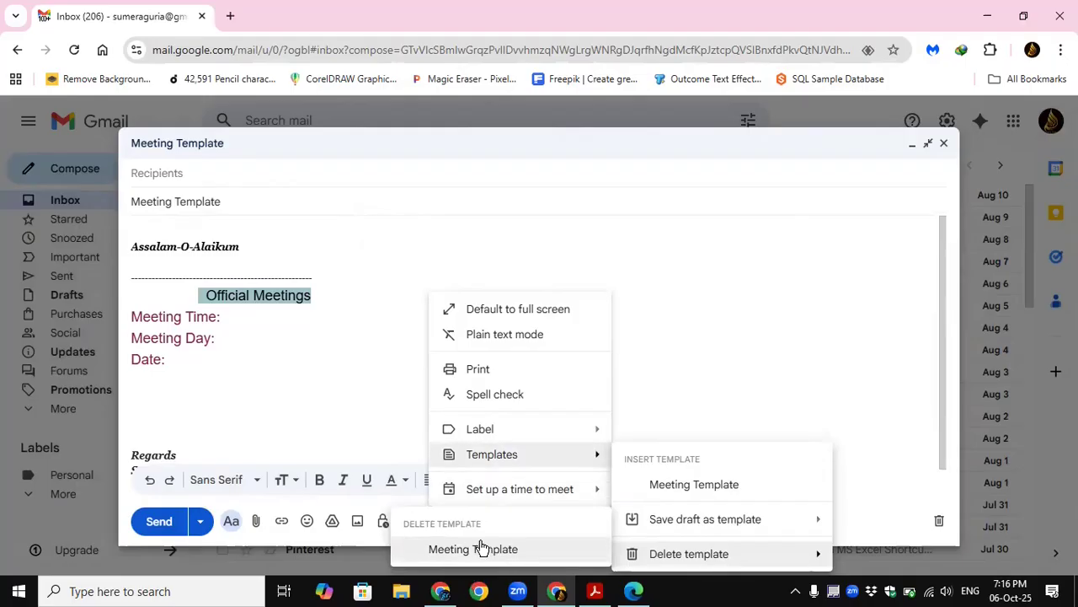
pyautogui.click(331, 359)
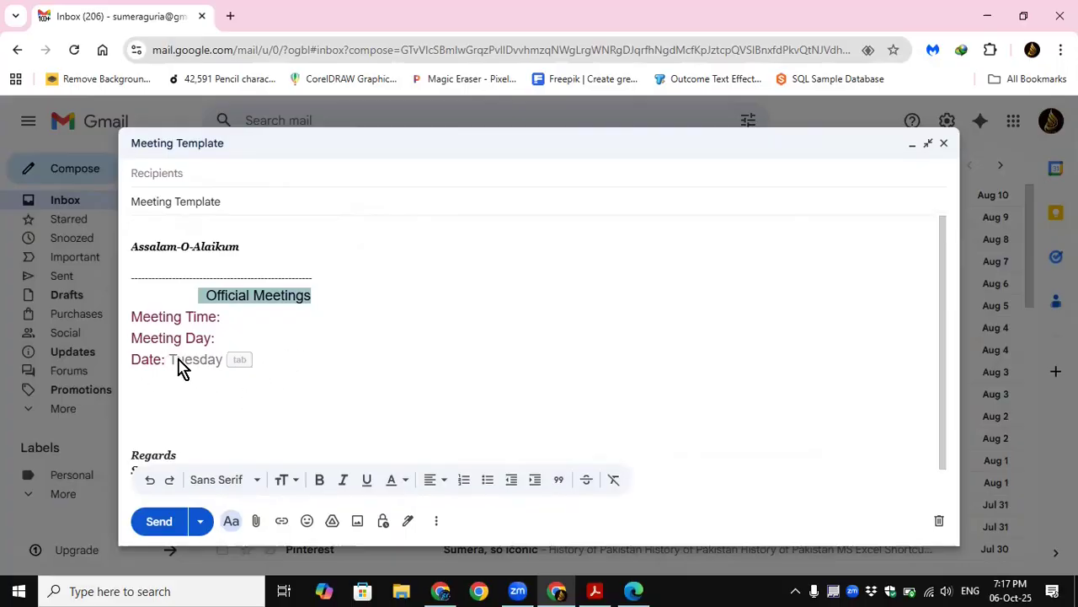
pyautogui.click(250, 319)
pyautogui.click(149, 390)
pyautogui.scroll(-1, 151, 393)
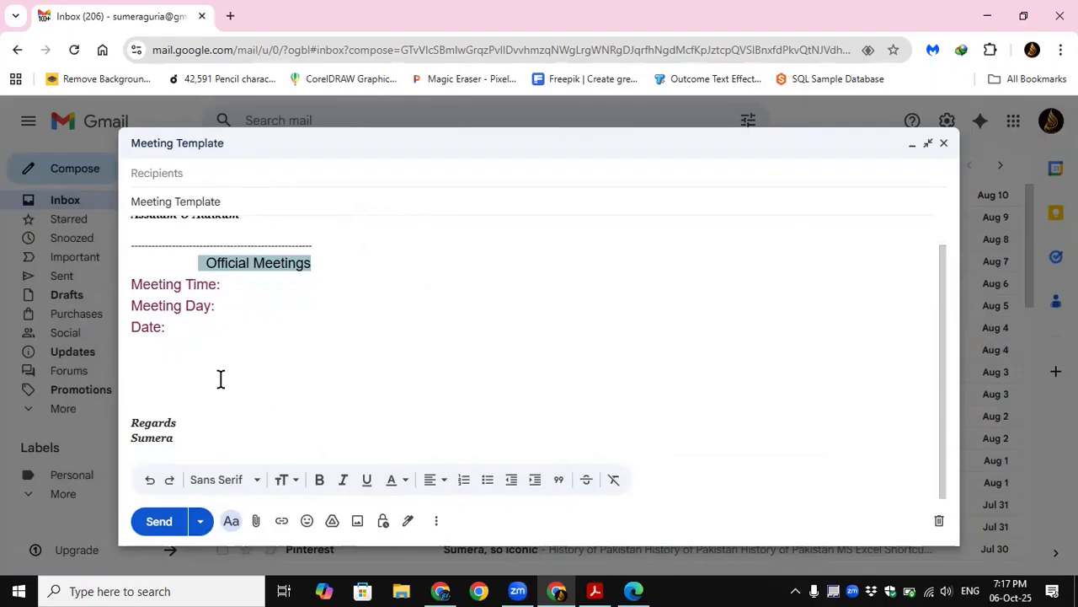
pyautogui.scroll(1, 215, 373)
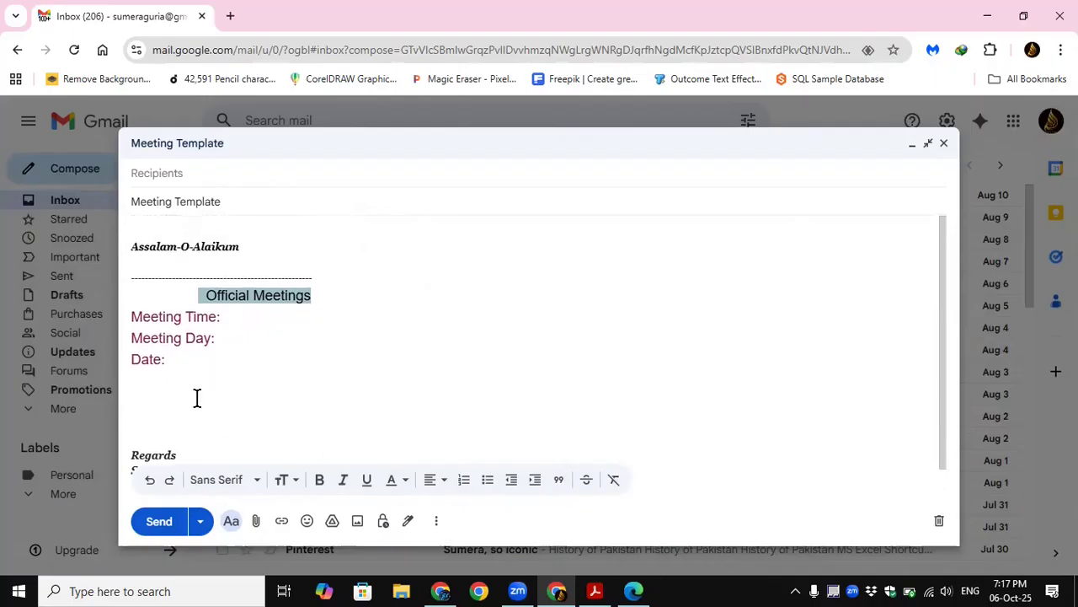
pyautogui.scroll(-1, 242, 369)
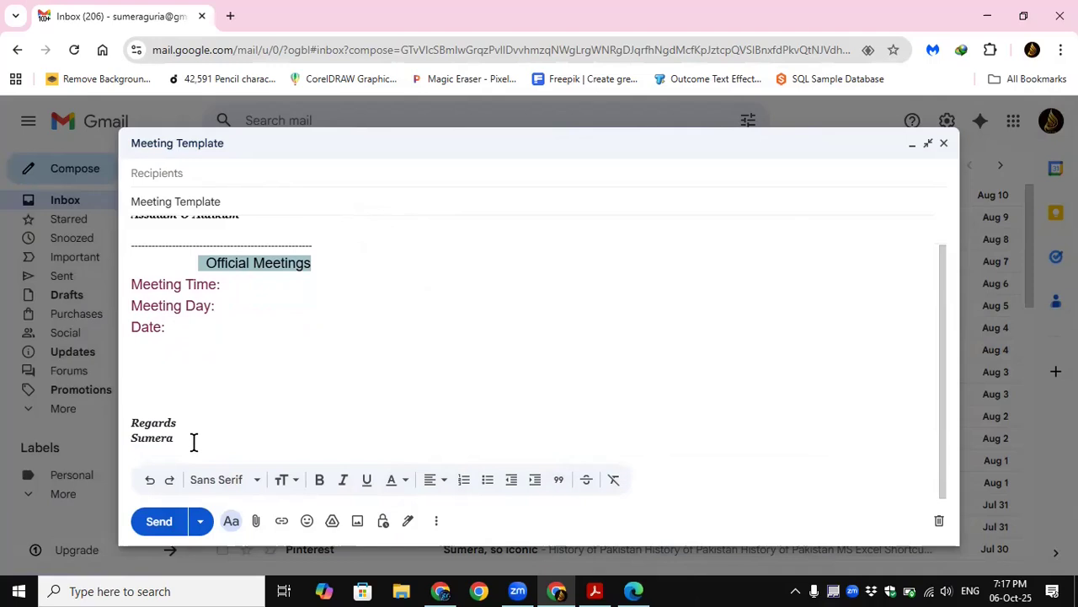
# Step: Delete the dashed line, the "Official Meetings" heading and the Meeting Time, Meeting Day and Date lines from the message body
pyautogui.moveTo(184, 437); pyautogui.dragTo(127, 248)
pyautogui.moveTo(183, 361); pyautogui.dragTo(150, 353)
pyautogui.click(251, 368)
pyautogui.moveTo(250, 368); pyautogui.dragTo(118, 287)
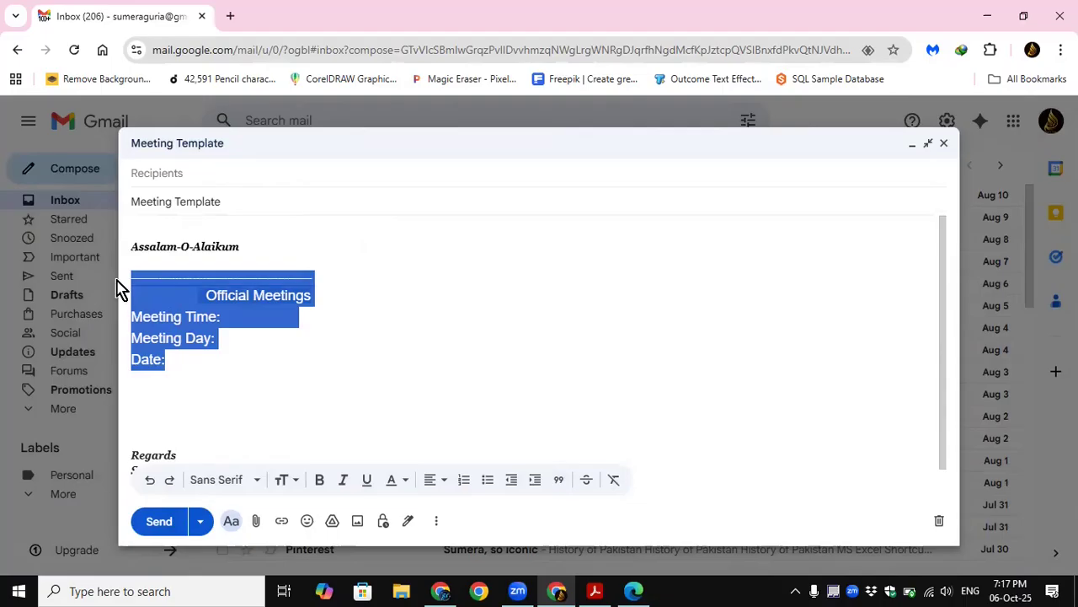
pyautogui.press('BackSpace')
# Step: Copy the remaining "Assalam-O-Alaikum" greeting and the "Regards" closing with the sender's name, and discard the draft
pyautogui.moveTo(188, 385); pyautogui.dragTo(127, 250)
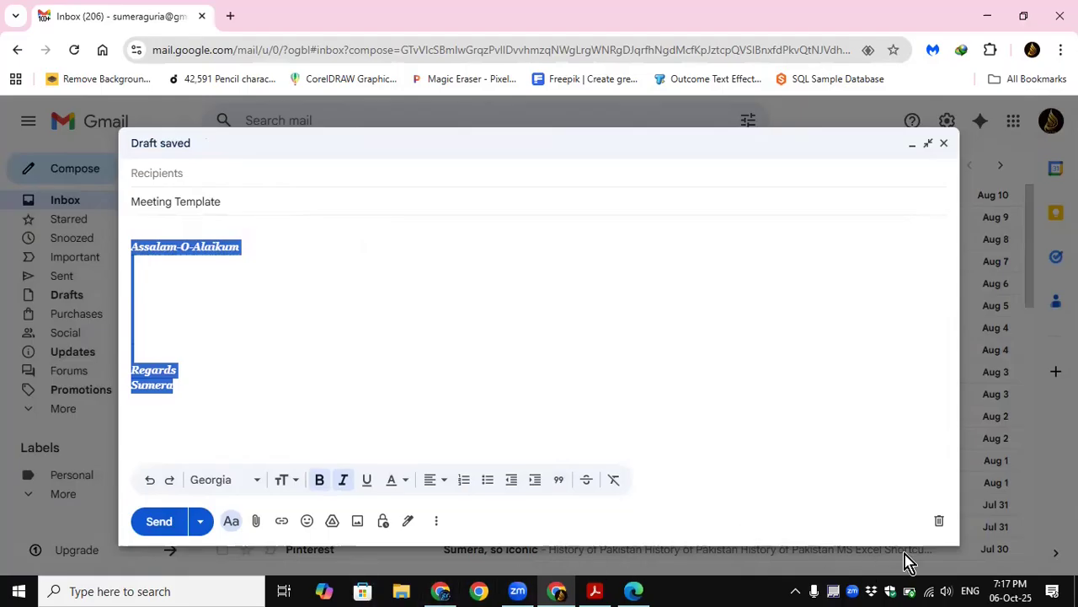
pyautogui.click(939, 521)
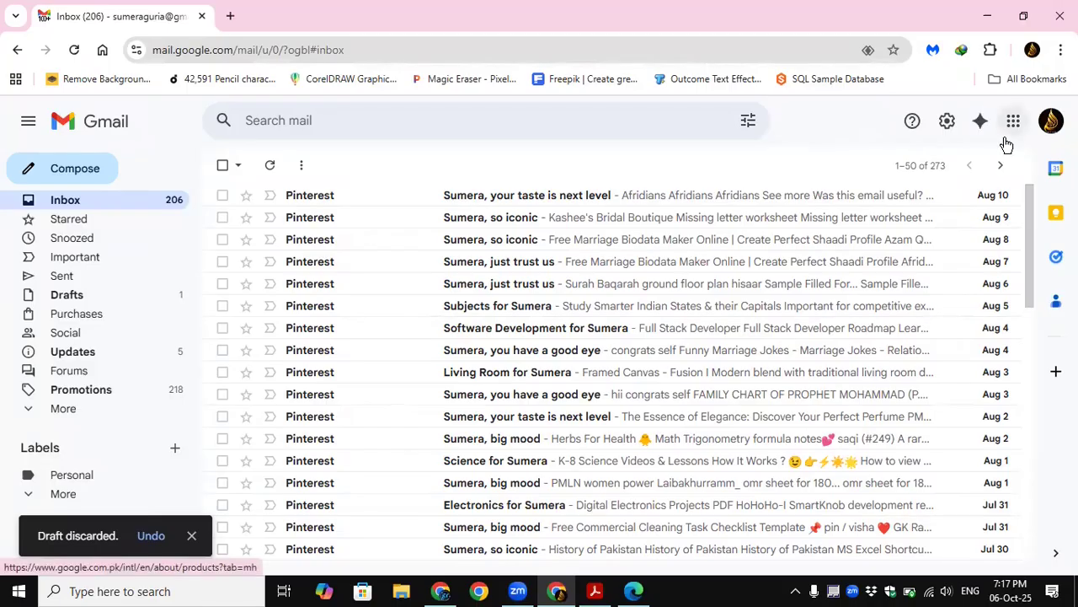
# Step: Open the full Gmail settings and delete the existing "My signature" signature in the Signature section
pyautogui.click(948, 122)
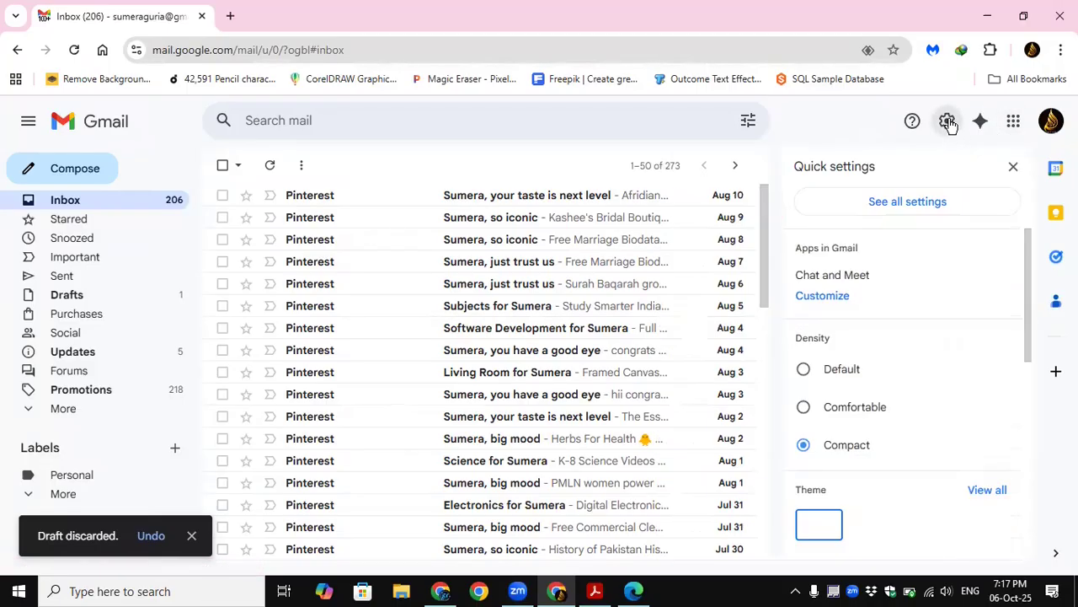
pyautogui.click(886, 205)
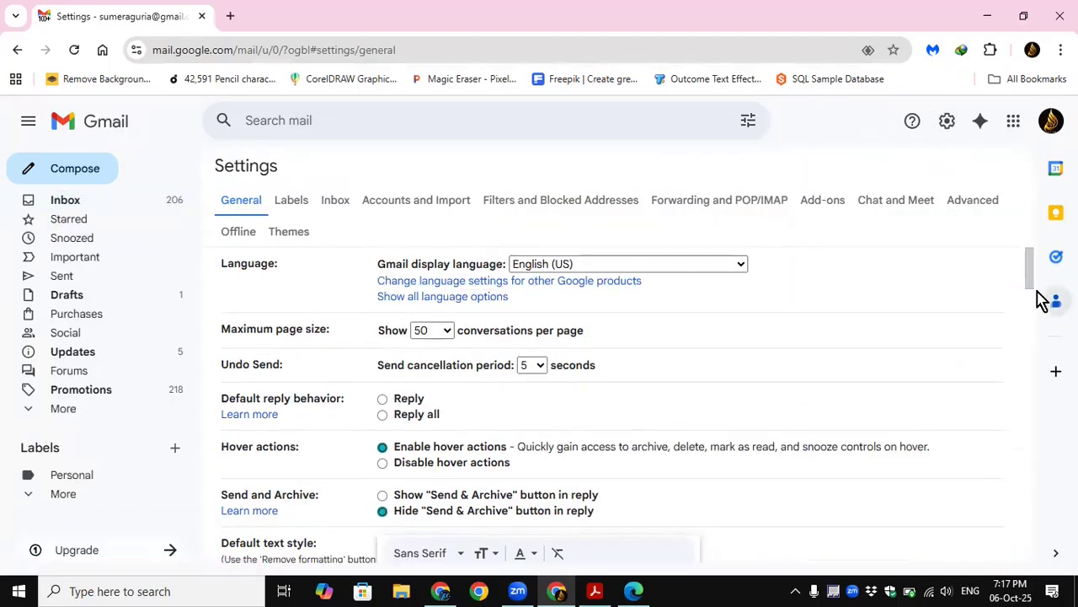
pyautogui.moveTo(1036, 283)
pyautogui.mouseDown()
pyautogui.moveTo(1019, 365)
pyautogui.moveTo(1020, 457)
pyautogui.mouseUp()
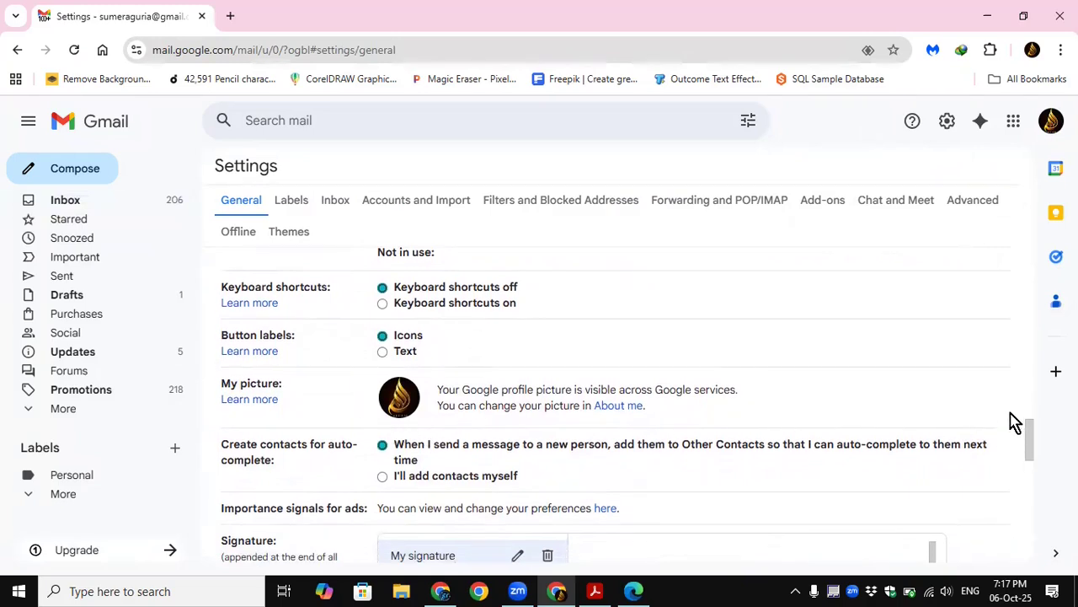
pyautogui.scroll(-1, 1035, 459)
pyautogui.scroll(-2, 1034, 459)
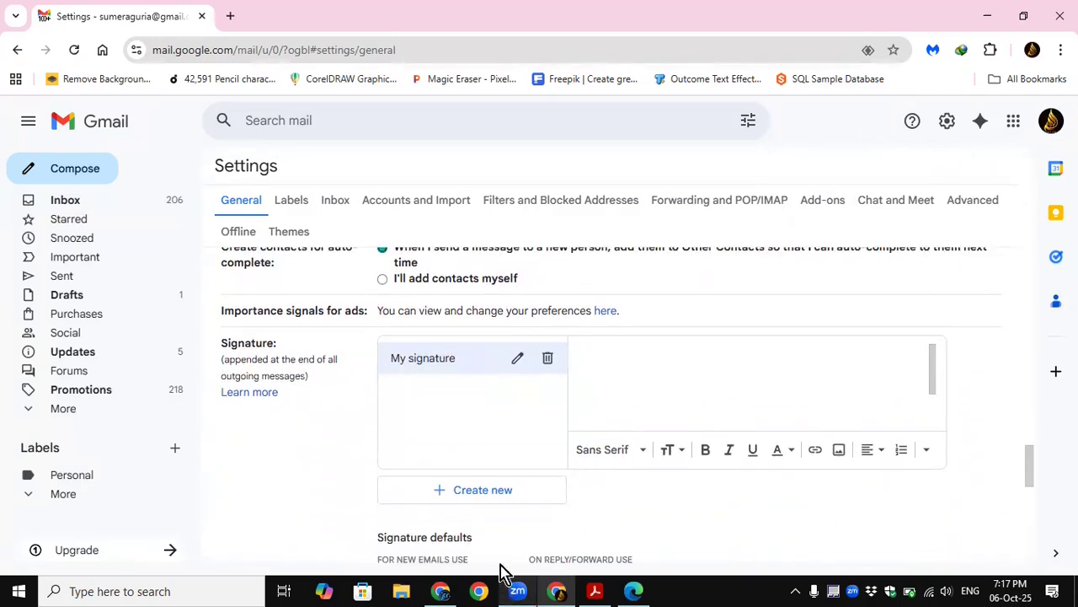
pyautogui.click(851, 409)
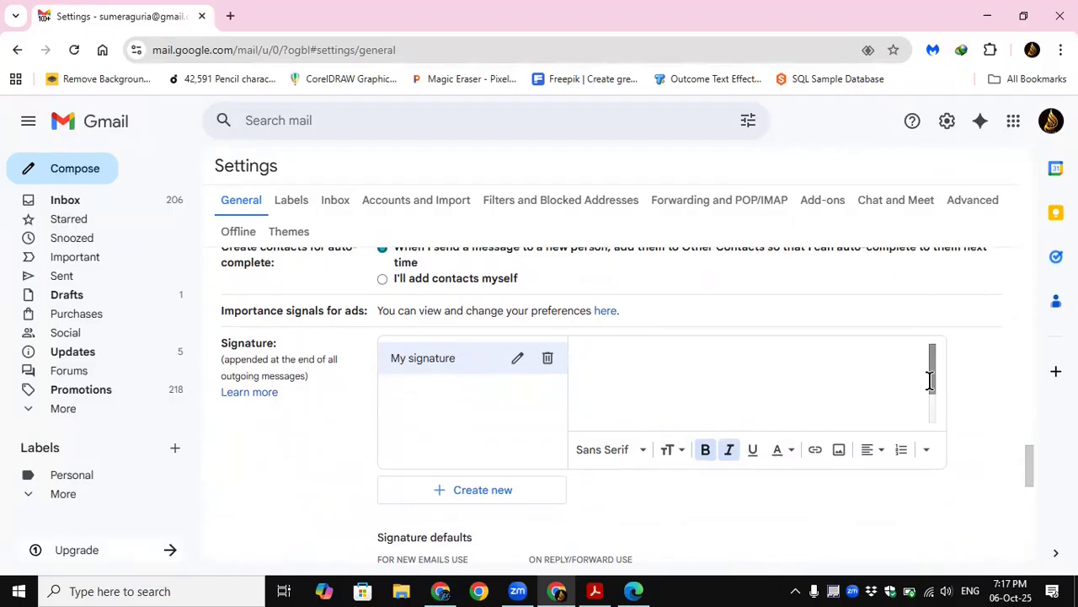
pyautogui.moveTo(933, 375)
pyautogui.mouseDown()
pyautogui.moveTo(938, 412)
pyautogui.moveTo(939, 354)
pyautogui.moveTo(945, 407)
pyautogui.mouseUp()
pyautogui.click(547, 358)
pyautogui.click(664, 371)
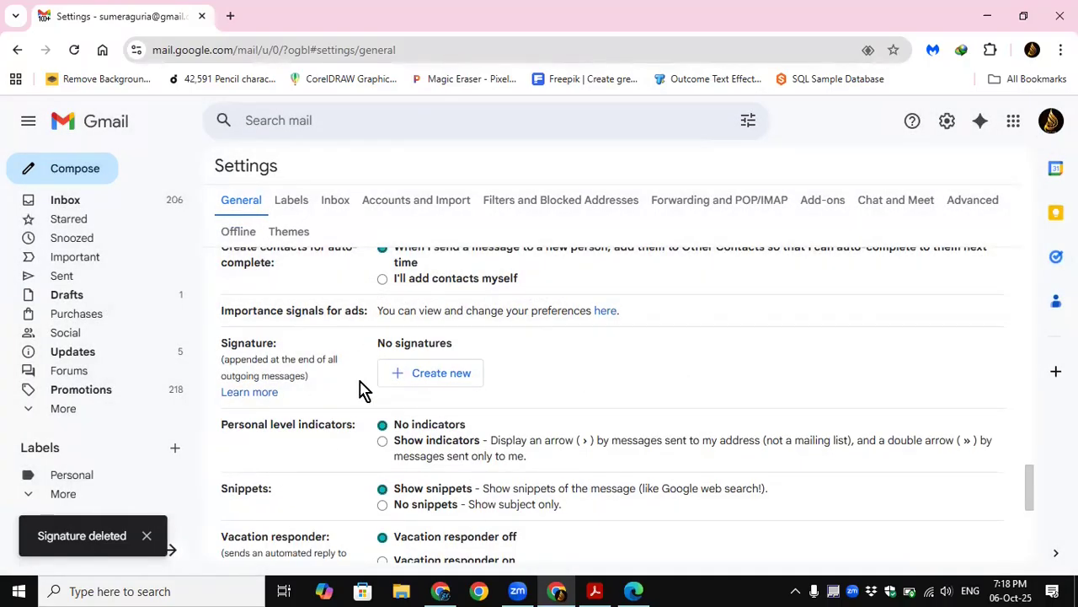
# Step: Create a new signature named "Official Sig" and paste the copied greeting and closing as its content
pyautogui.moveTo(1024, 497); pyautogui.dragTo(1028, 474)
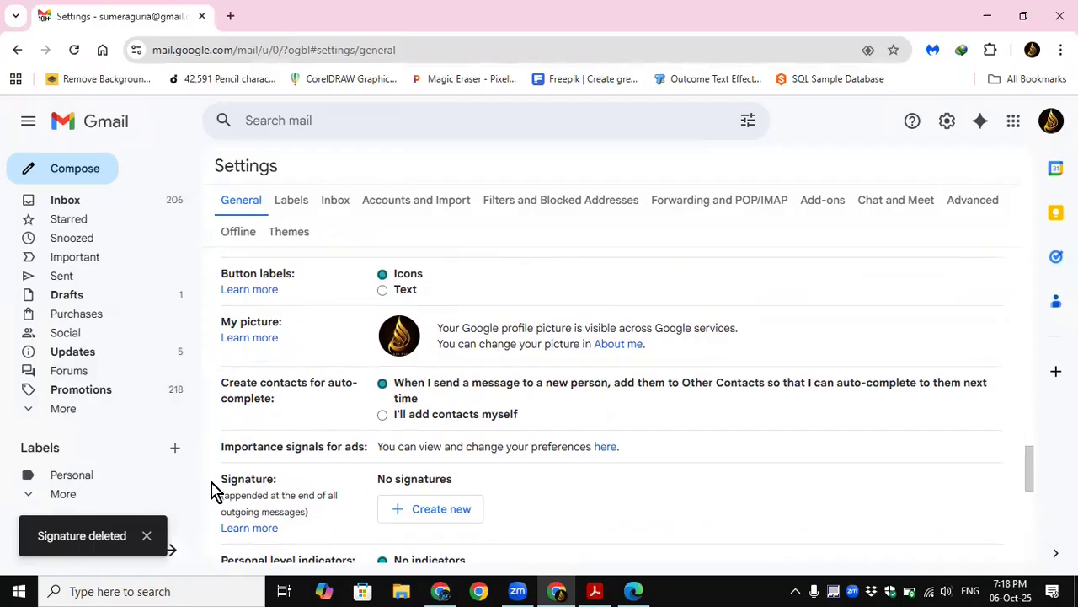
pyautogui.moveTo(1035, 472)
pyautogui.mouseDown()
pyautogui.moveTo(1035, 500)
pyautogui.moveTo(1034, 488)
pyautogui.mouseUp()
pyautogui.click(435, 385)
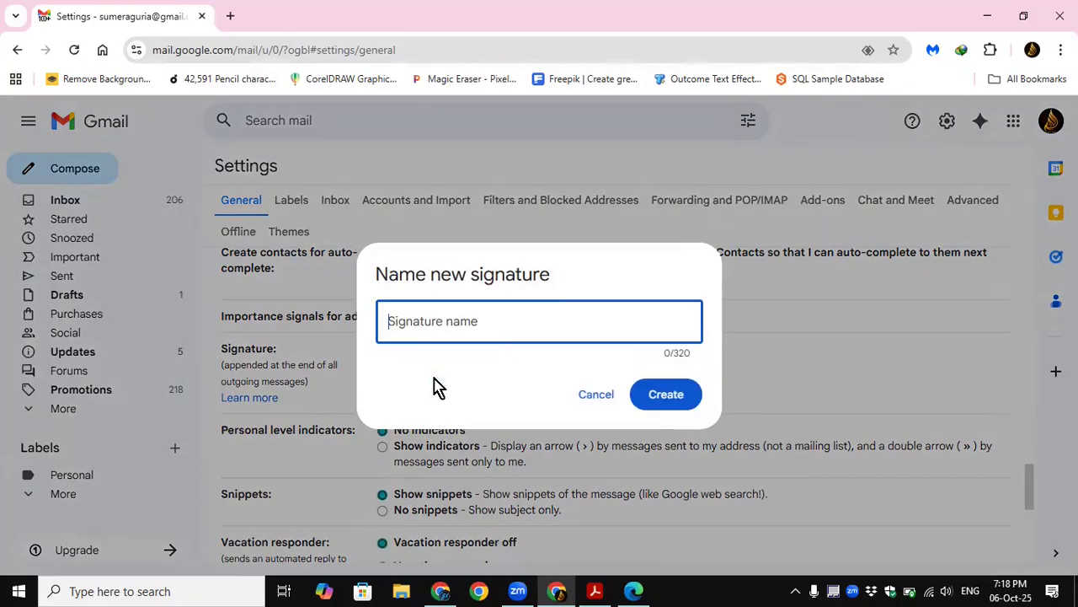
pyautogui.write('Official Sig')
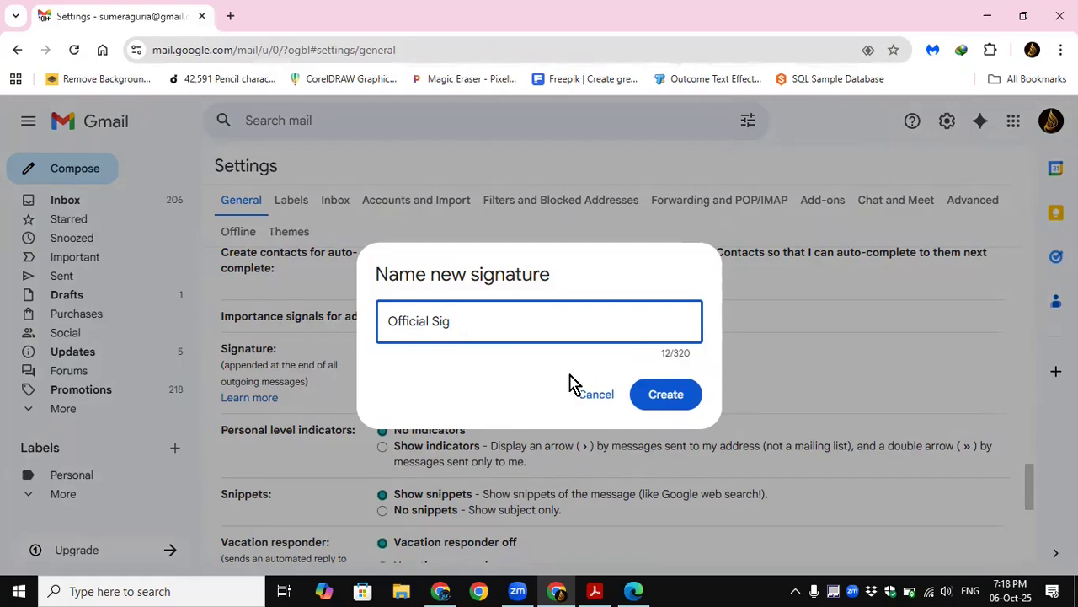
pyautogui.click(666, 394)
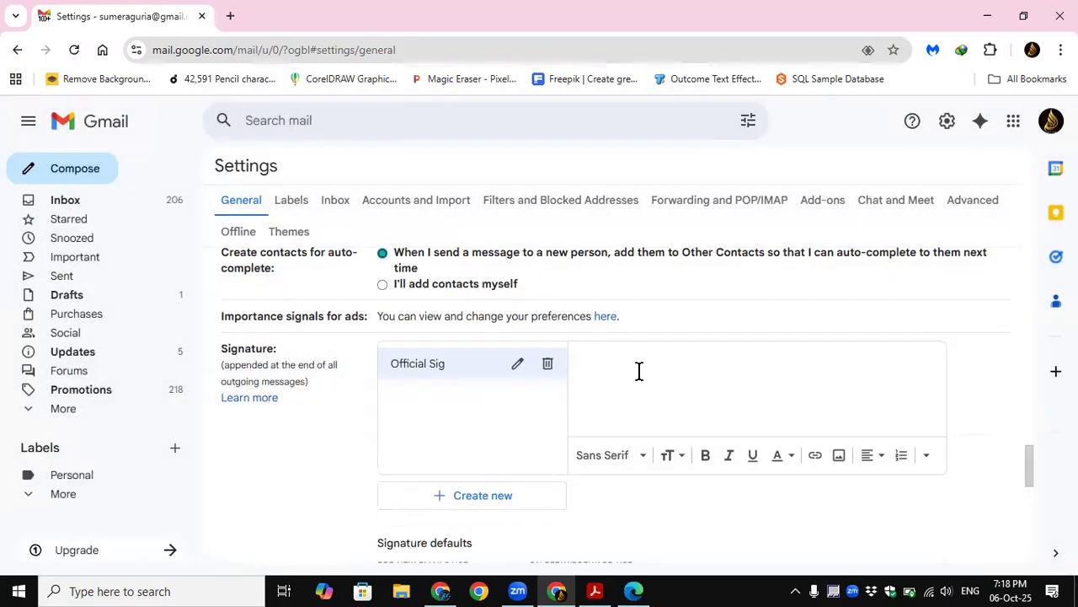
pyautogui.write('Regards Sumera')
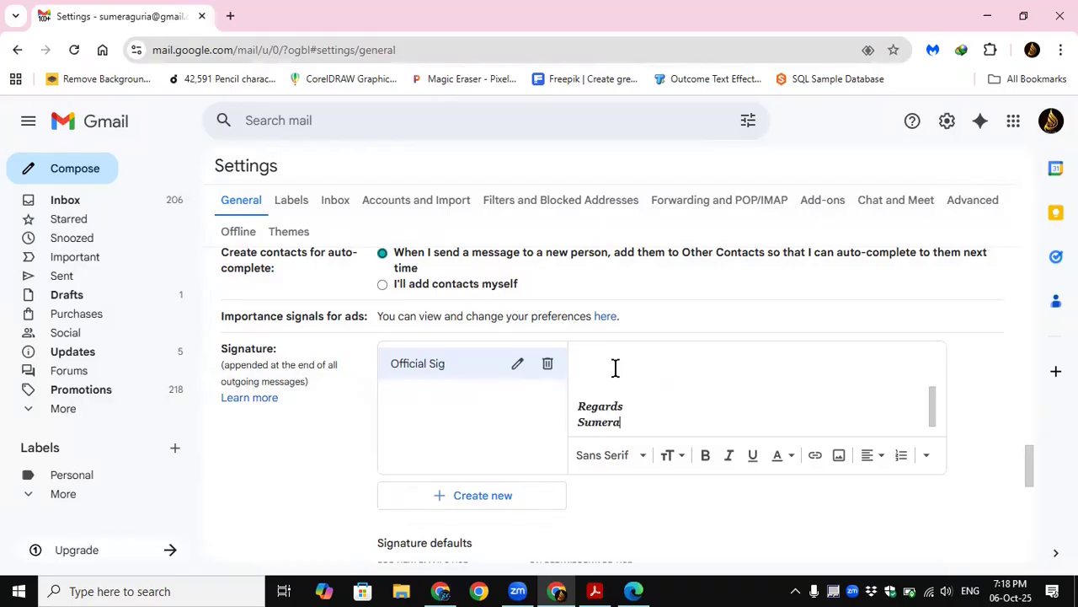
pyautogui.moveTo(931, 403)
pyautogui.mouseDown()
pyautogui.moveTo(935, 357)
pyautogui.moveTo(936, 413)
pyautogui.moveTo(936, 356)
pyautogui.moveTo(938, 414)
pyautogui.moveTo(941, 356)
pyautogui.mouseUp()
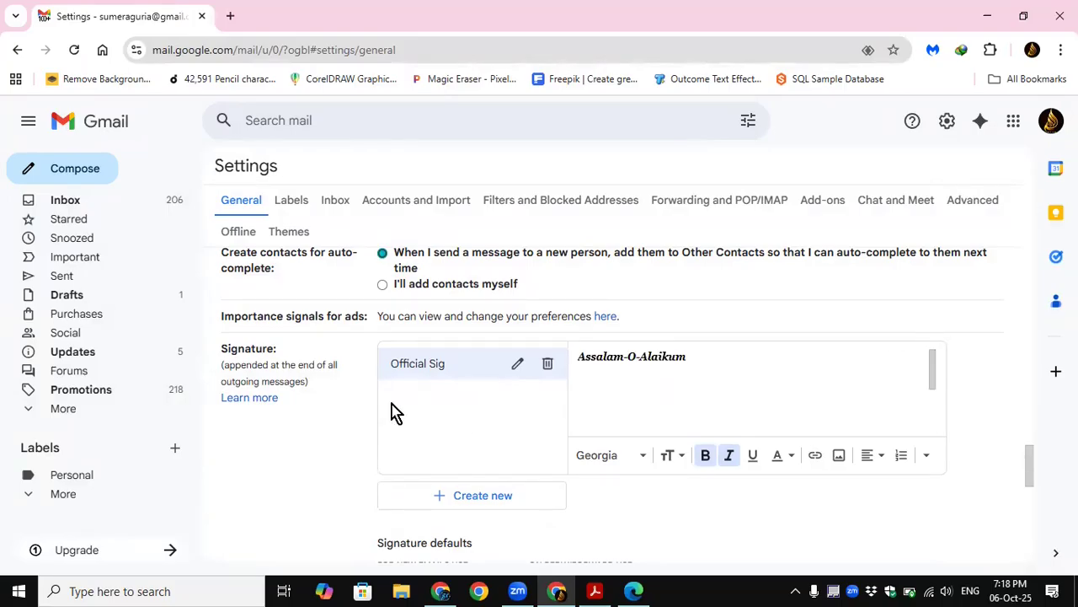
# Step: Examine the signature choices for new emails and for replies and forwards under Signature defaults, leaving both at No signature
pyautogui.moveTo(1031, 474); pyautogui.dragTo(1035, 503)
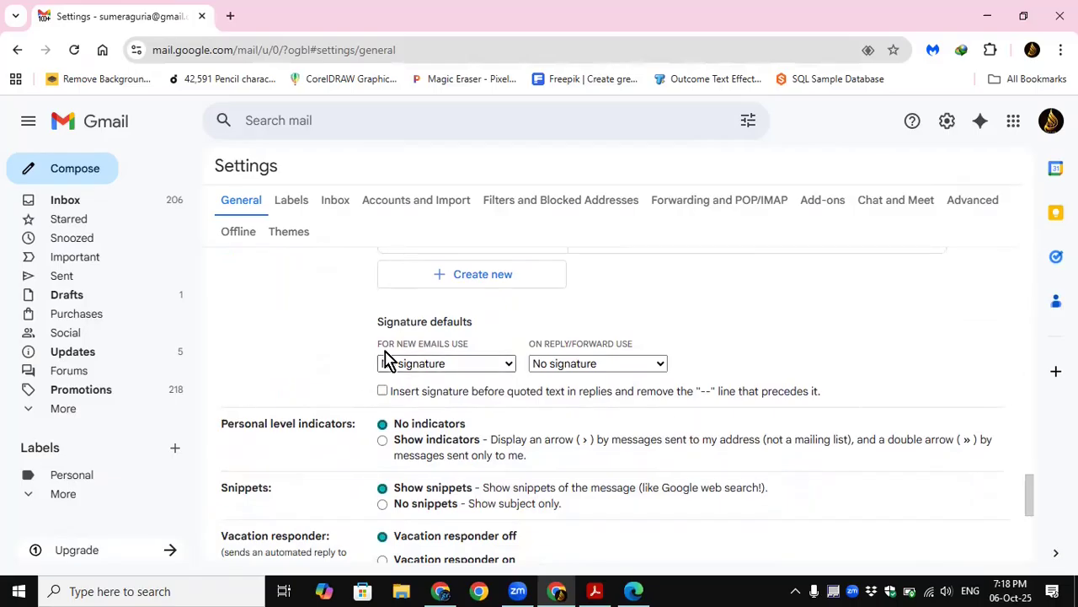
pyautogui.click(504, 364)
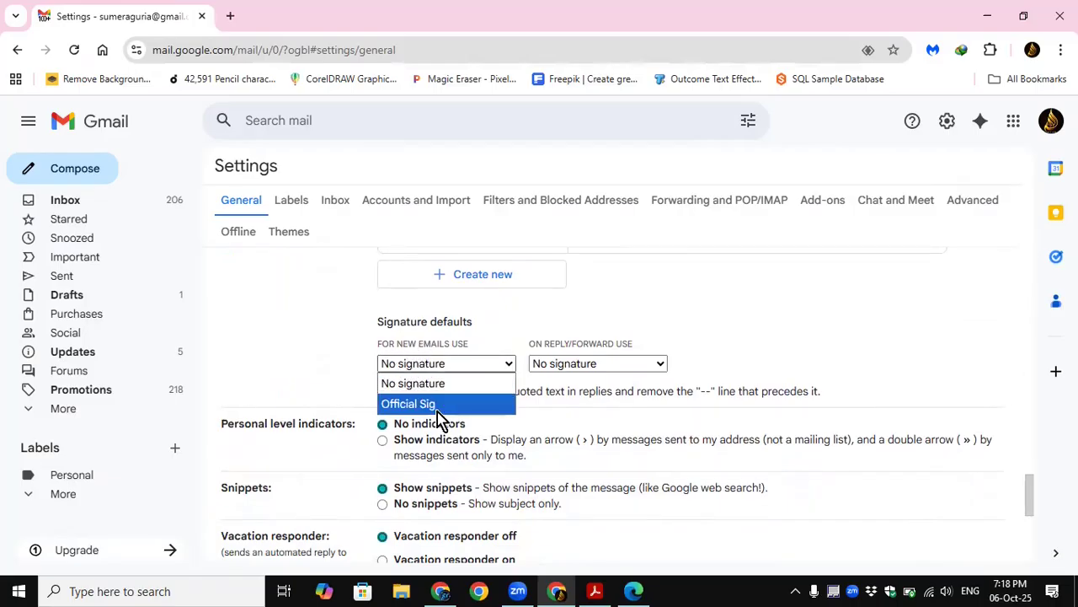
pyautogui.click(620, 367)
pyautogui.click(714, 354)
pyautogui.click(502, 365)
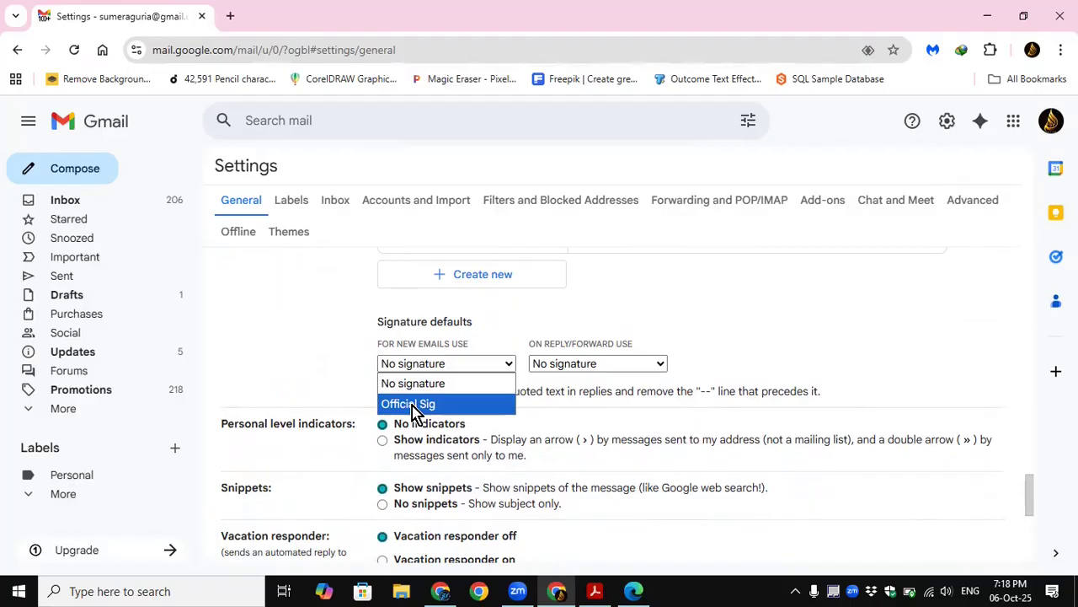
pyautogui.click(637, 366)
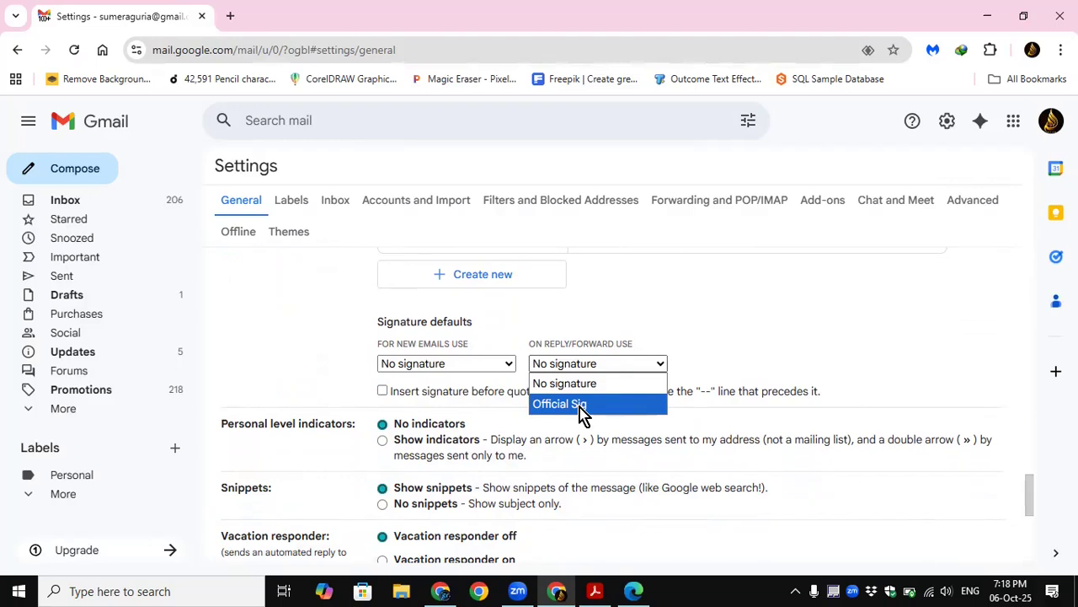
pyautogui.click(435, 374)
pyautogui.click(436, 374)
pyautogui.click(770, 368)
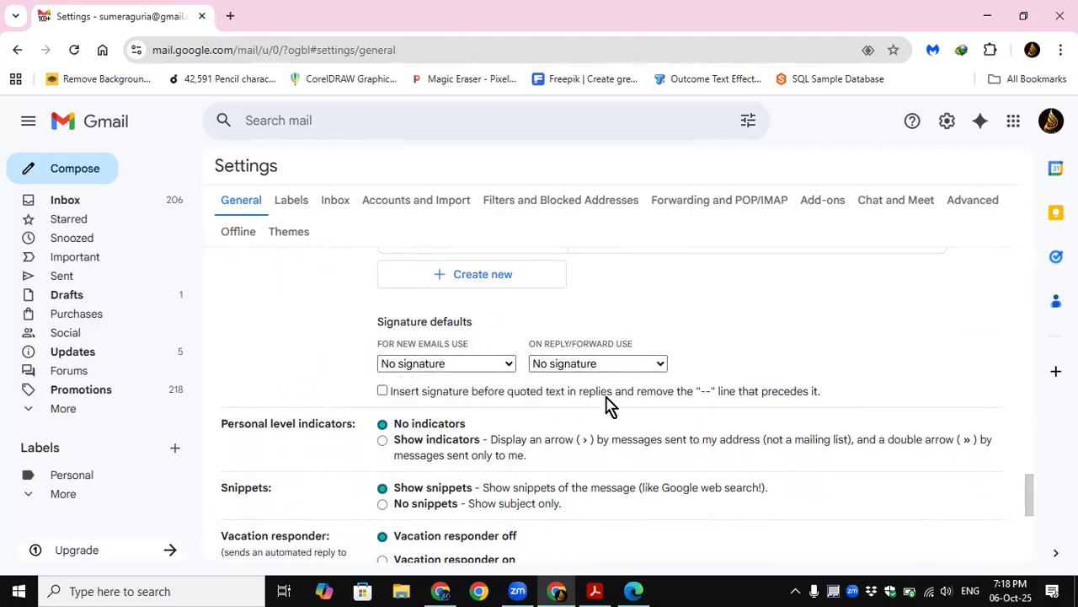
# Step: Save the changes made in the general settings
pyautogui.scroll(-5, 606, 404)
pyautogui.click(582, 479)
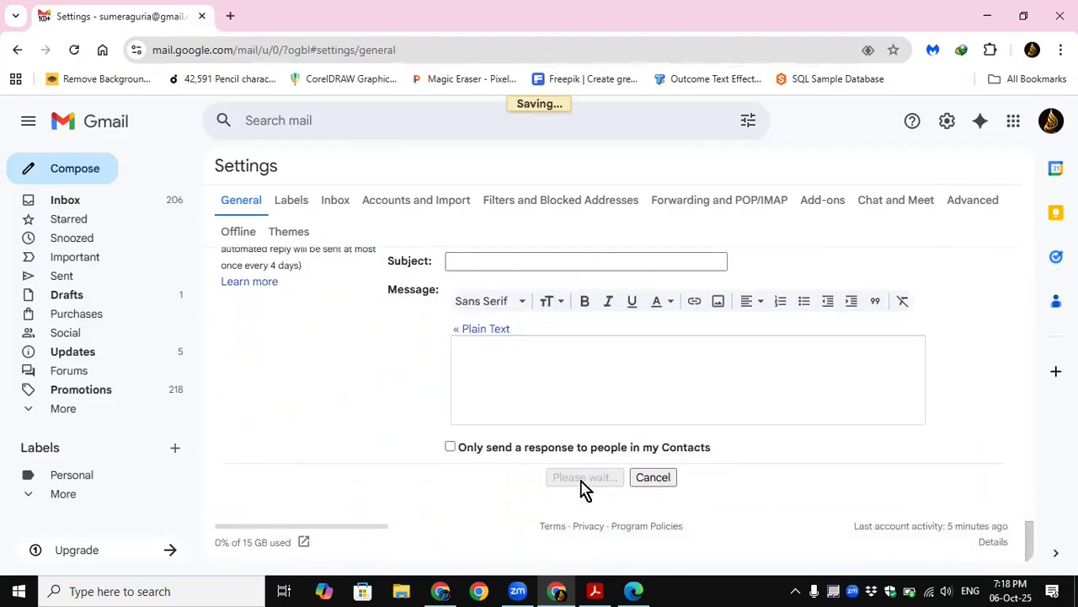
# Step: Insert the "Official Sig" signature into a new full-screen message and discard that draft
pyautogui.click(84, 171)
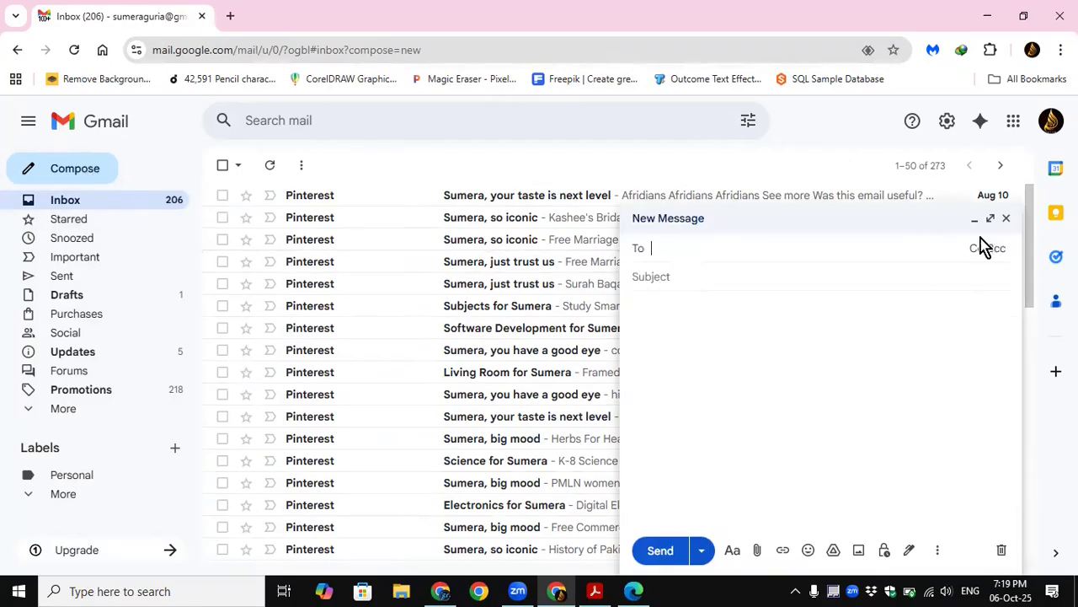
pyautogui.click(992, 223)
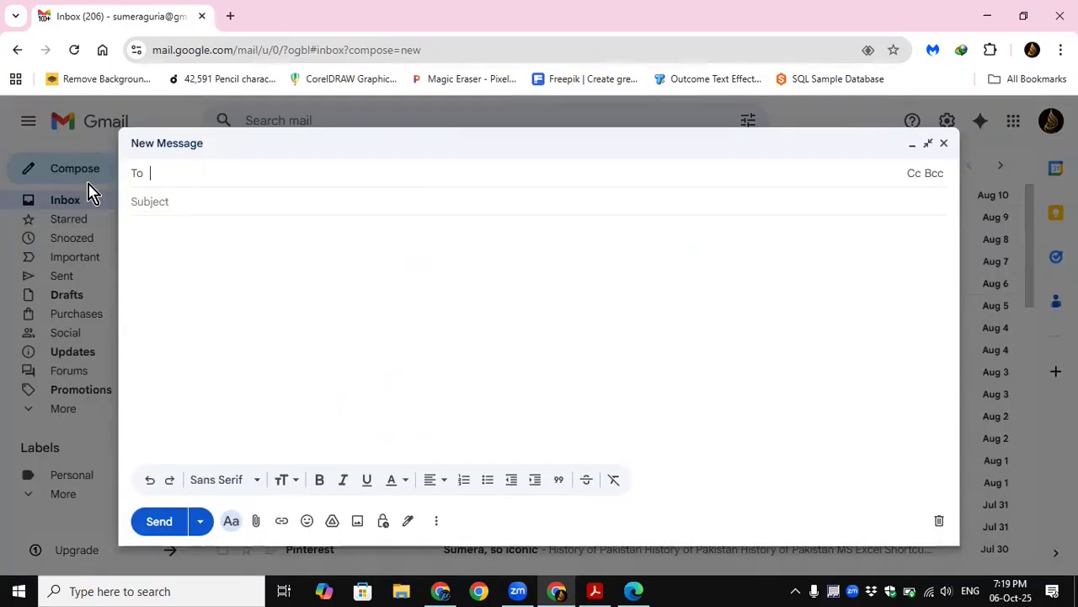
pyautogui.click(409, 521)
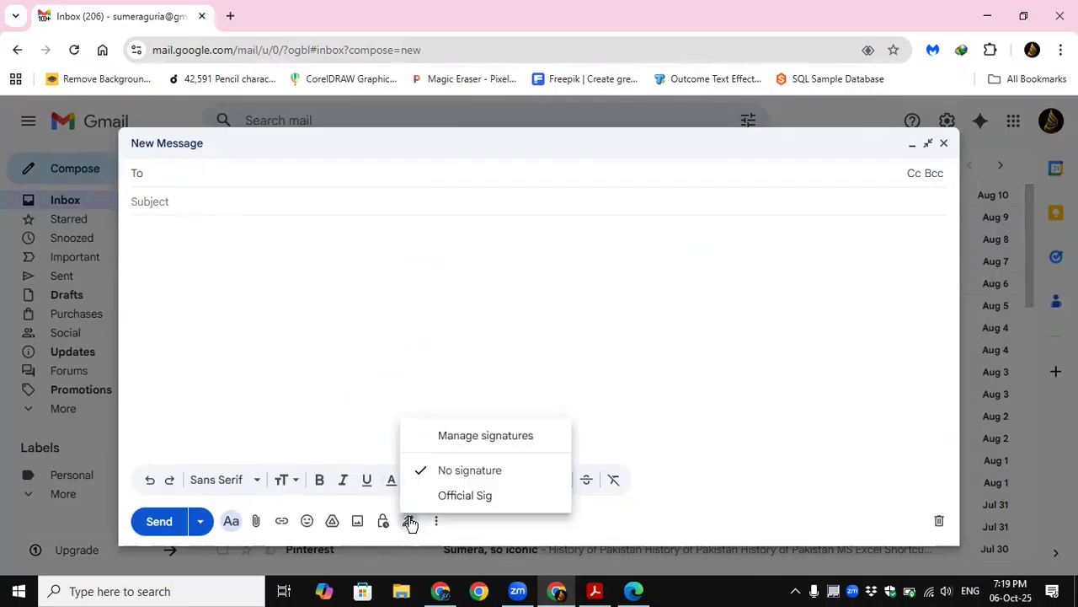
pyautogui.click(466, 496)
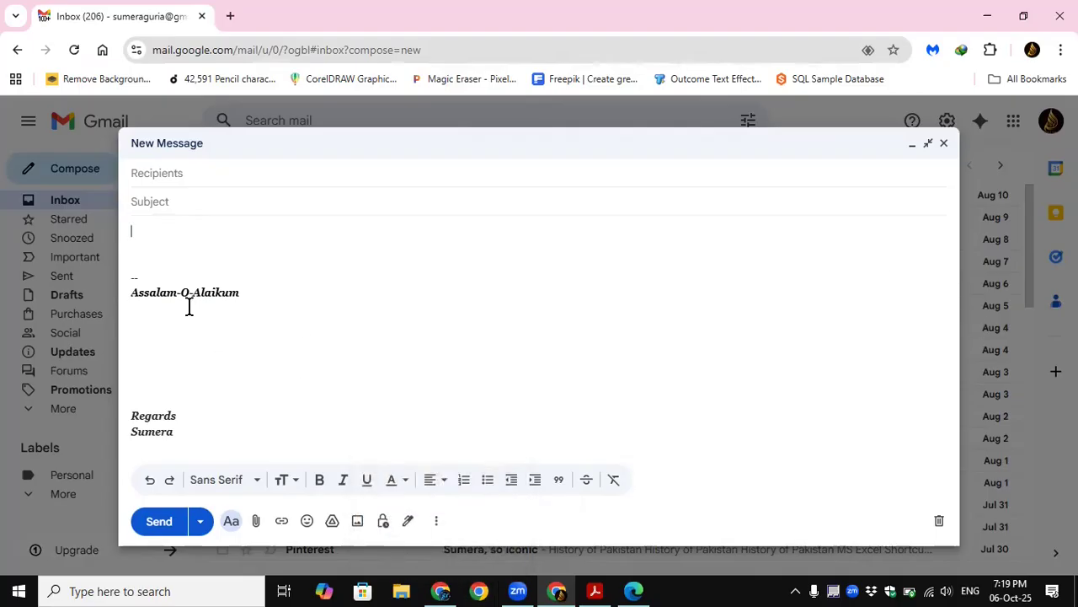
pyautogui.moveTo(146, 279); pyautogui.dragTo(125, 279)
pyautogui.click(145, 246)
pyautogui.click(938, 521)
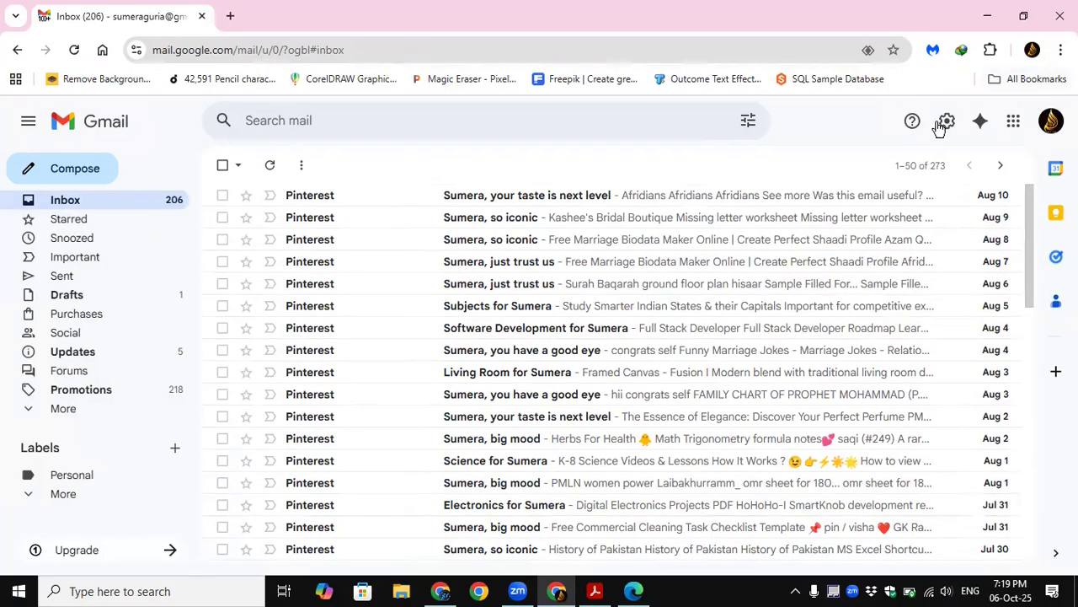
# Step: Set "Official Sig" as the default signature for new emails in the general settings
pyautogui.click(947, 121)
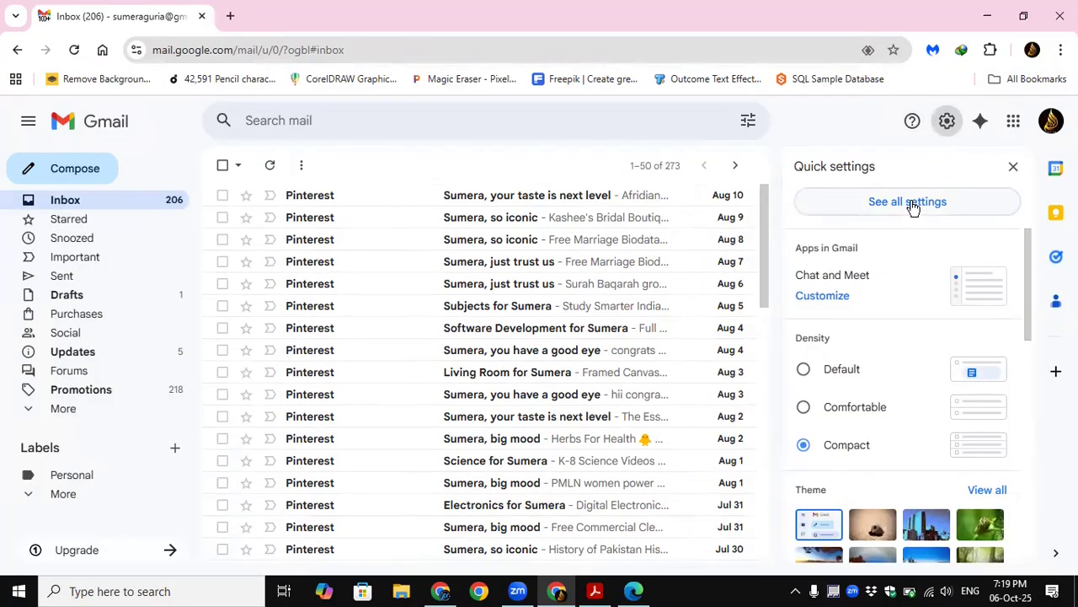
pyautogui.click(909, 202)
pyautogui.scroll(-6, 534, 337)
pyautogui.scroll(-15, 534, 341)
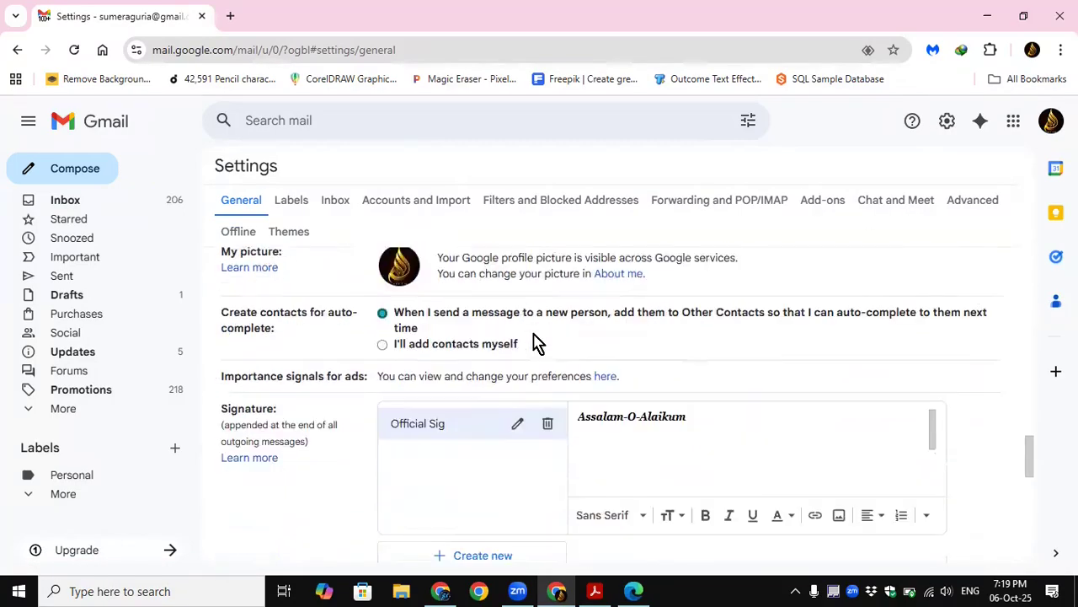
pyautogui.scroll(-2, 535, 341)
pyautogui.scroll(-1, 503, 422)
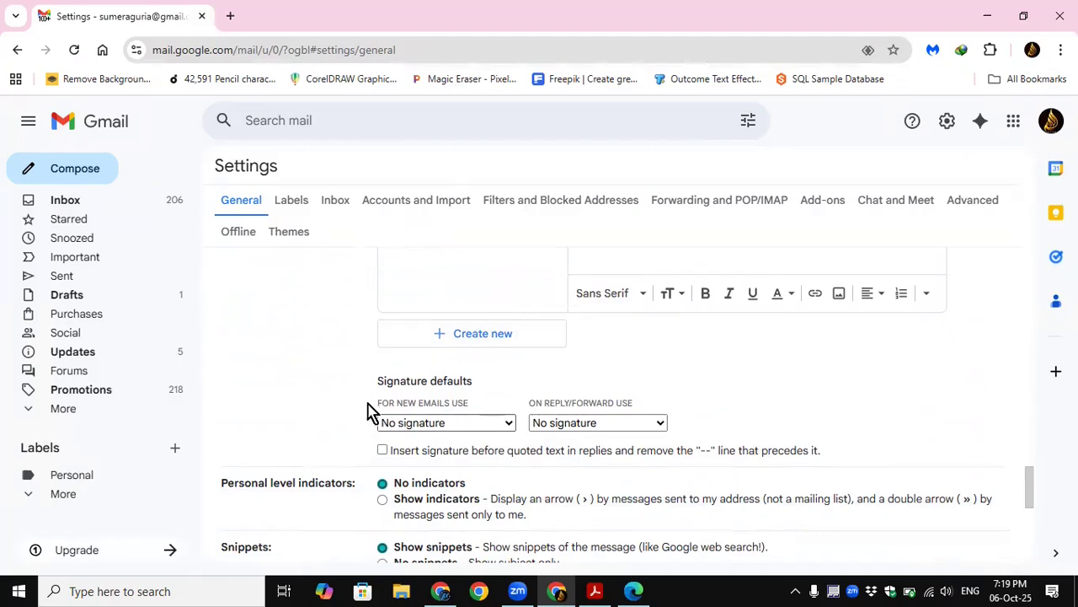
pyautogui.click(508, 426)
pyautogui.click(443, 463)
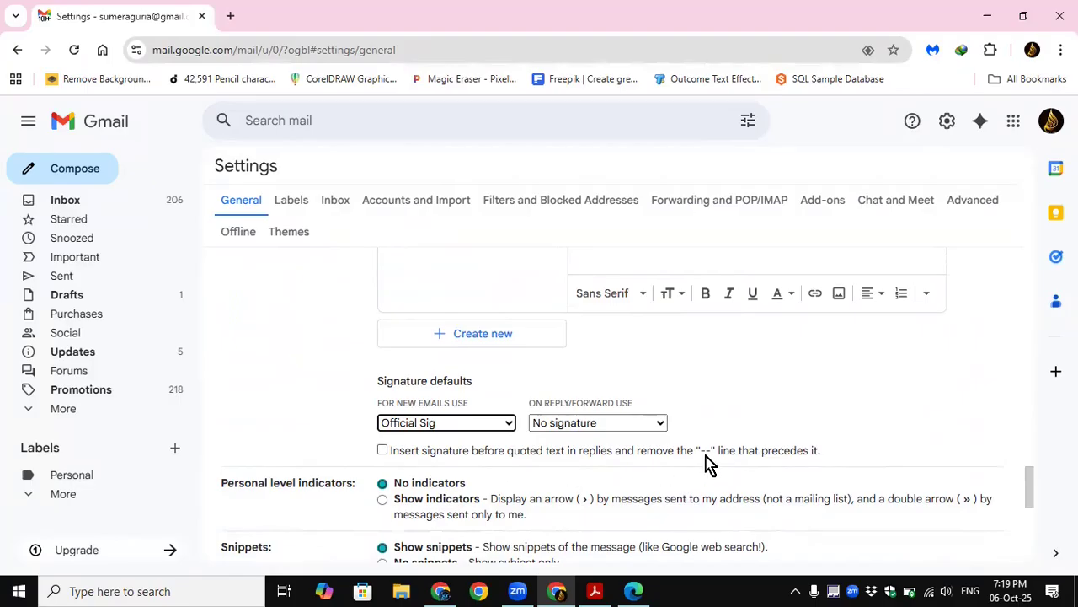
# Step: Enable inserting the signature before quoted text in replies and save the settings changes
pyautogui.click(383, 451)
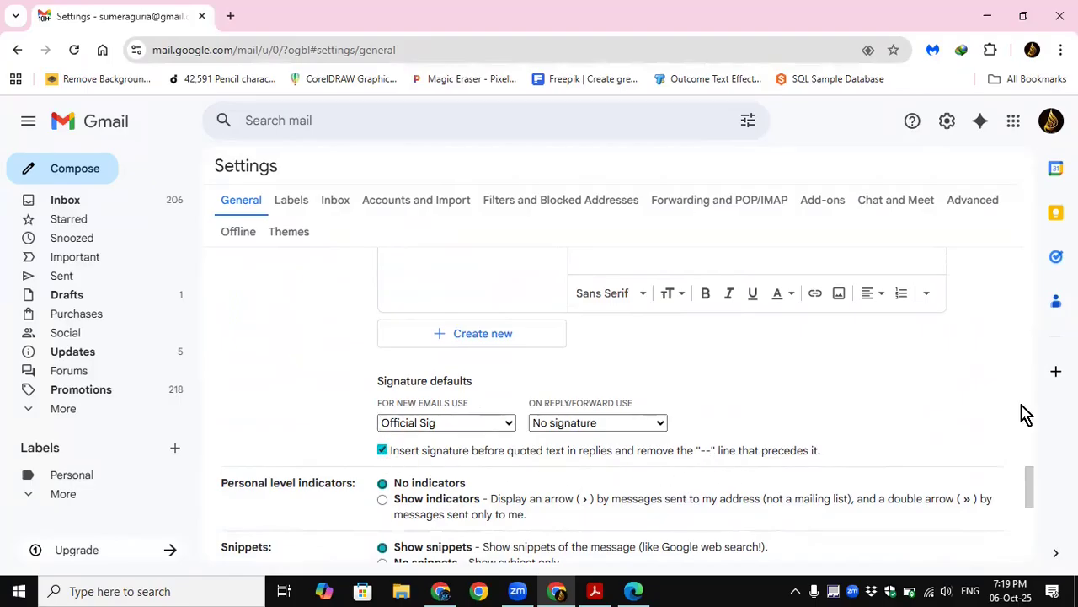
pyautogui.moveTo(1031, 488); pyautogui.dragTo(1030, 546)
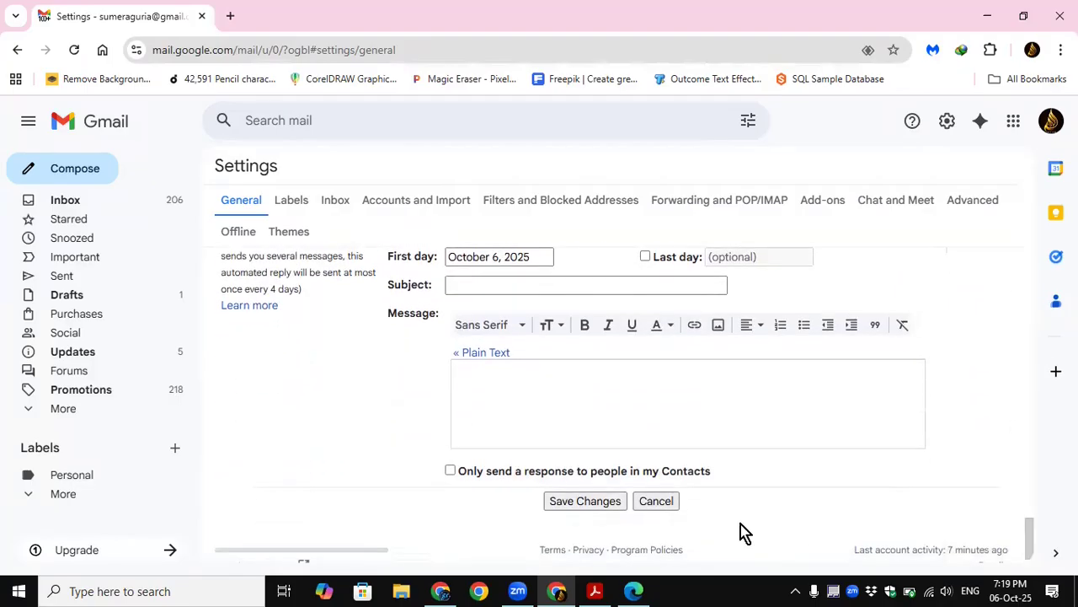
pyautogui.click(607, 508)
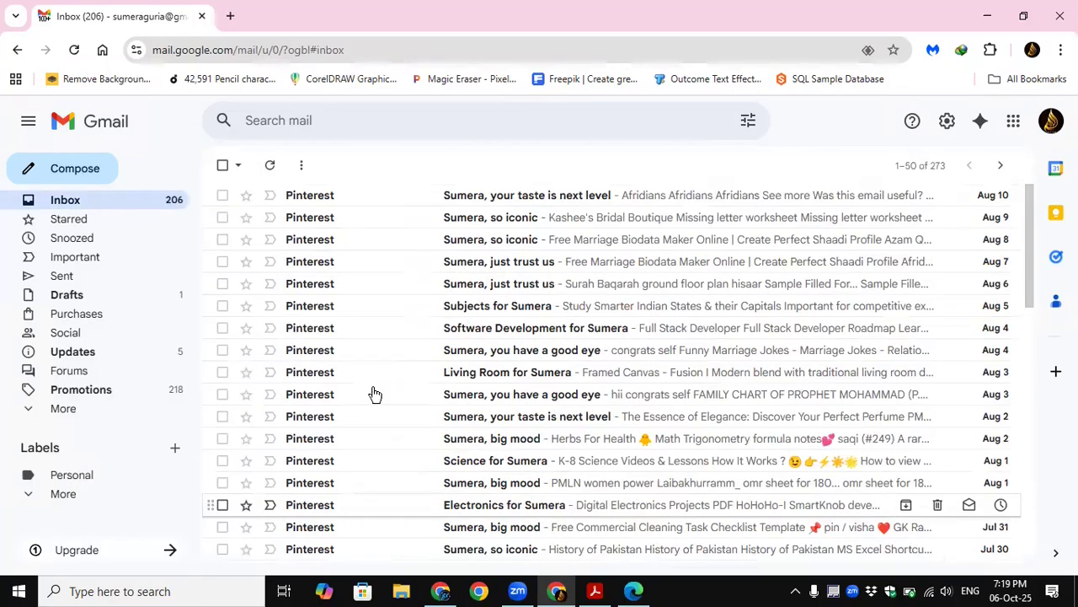
# Step: Check the default signature and the signature choices in a new full-screen message, and discard the draft
pyautogui.click(46, 168)
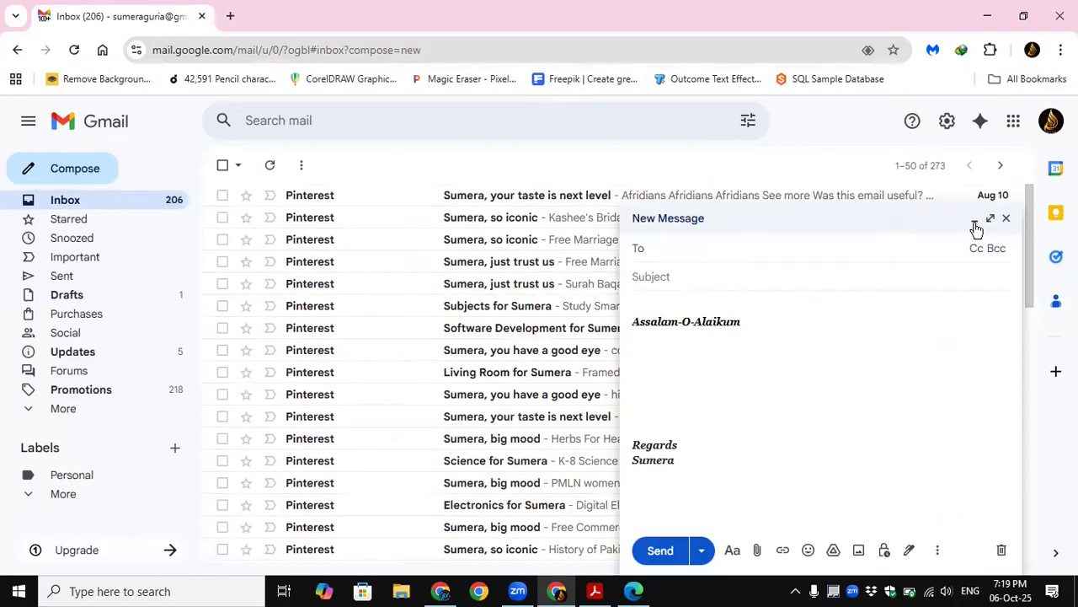
pyautogui.click(991, 218)
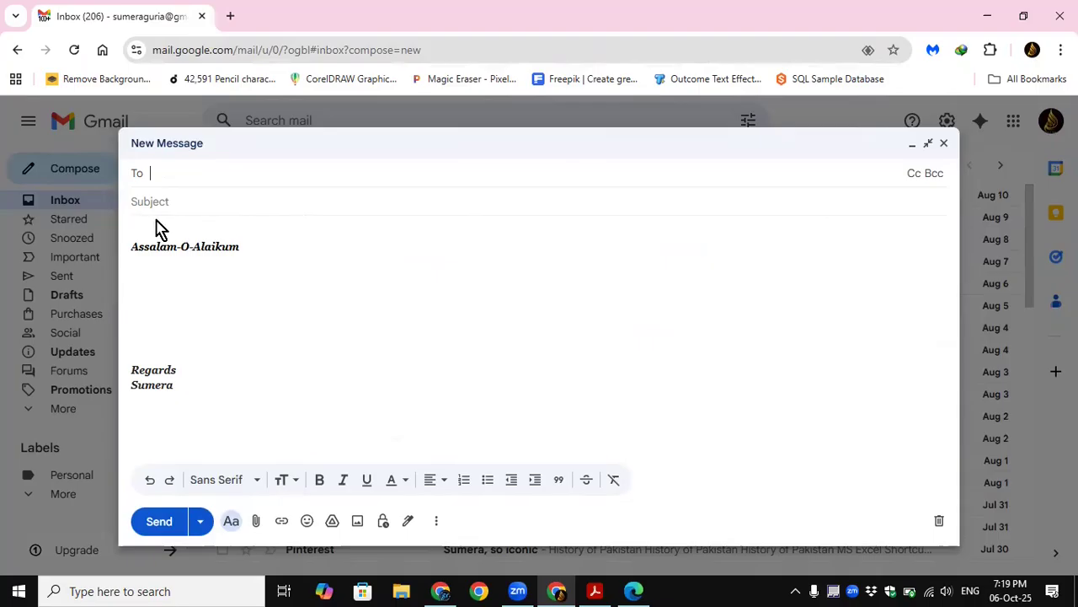
pyautogui.click(407, 523)
pyautogui.click(297, 310)
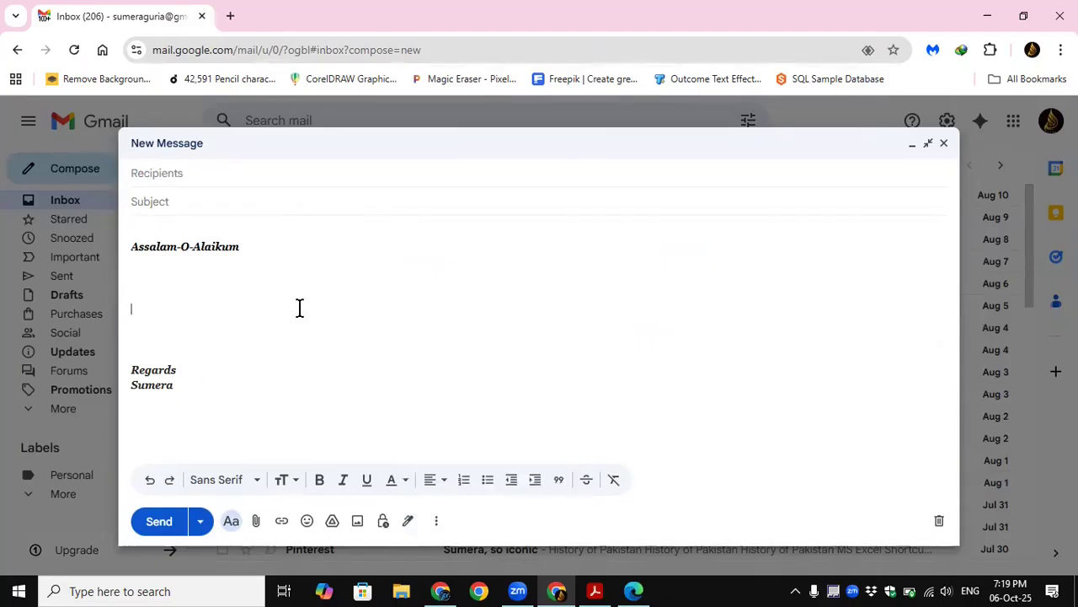
pyautogui.click(940, 524)
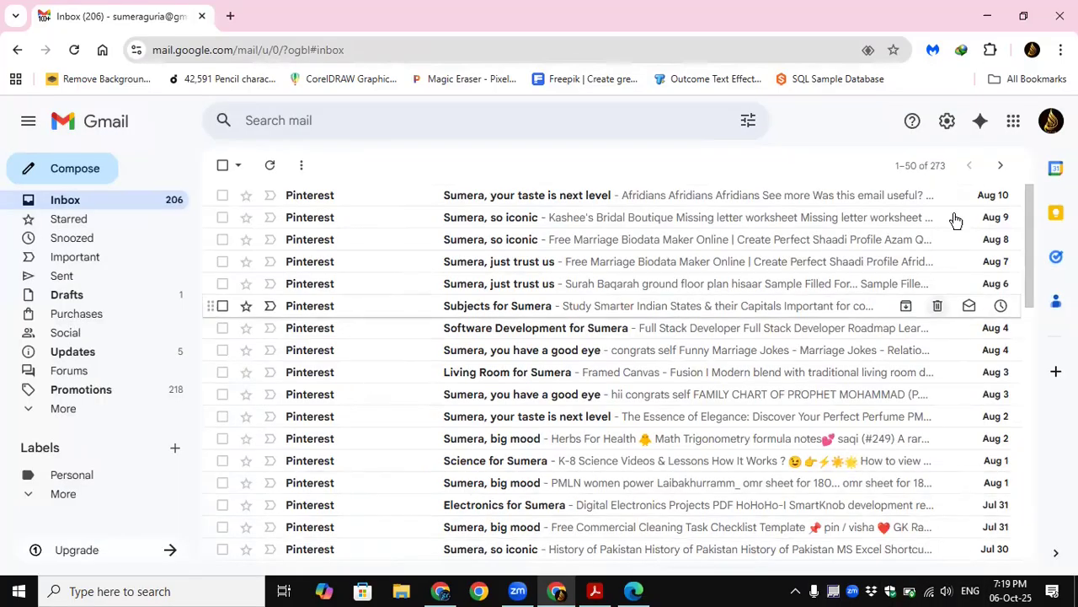
# Step: Create a second signature named "Personal Sig" in the general settings and paste the copied greeting and closing into it
pyautogui.click(947, 121)
pyautogui.click(918, 202)
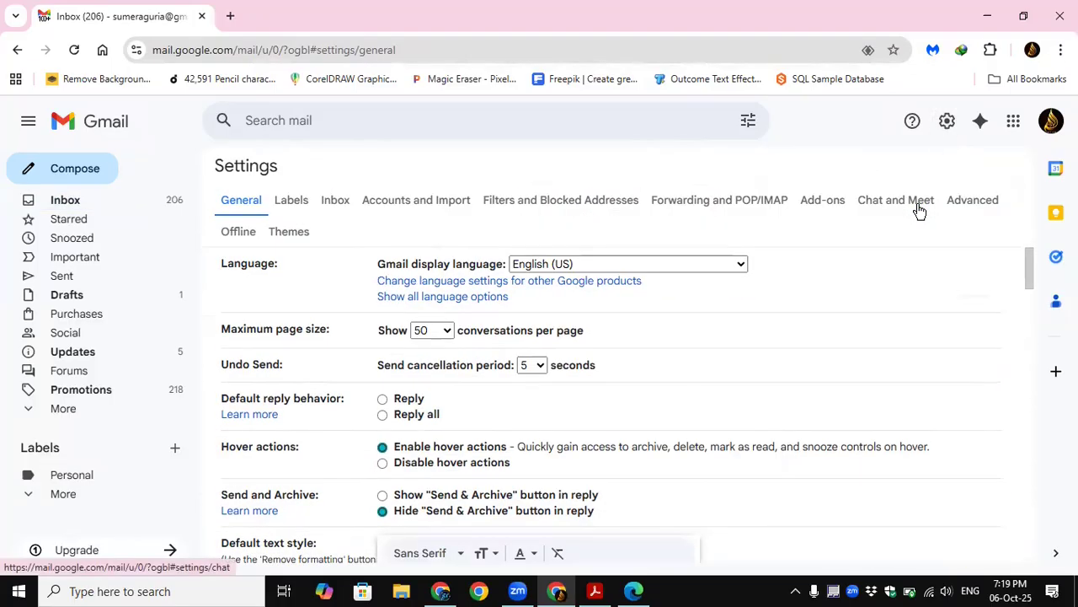
pyautogui.scroll(-10, 426, 387)
pyautogui.scroll(-15, 425, 392)
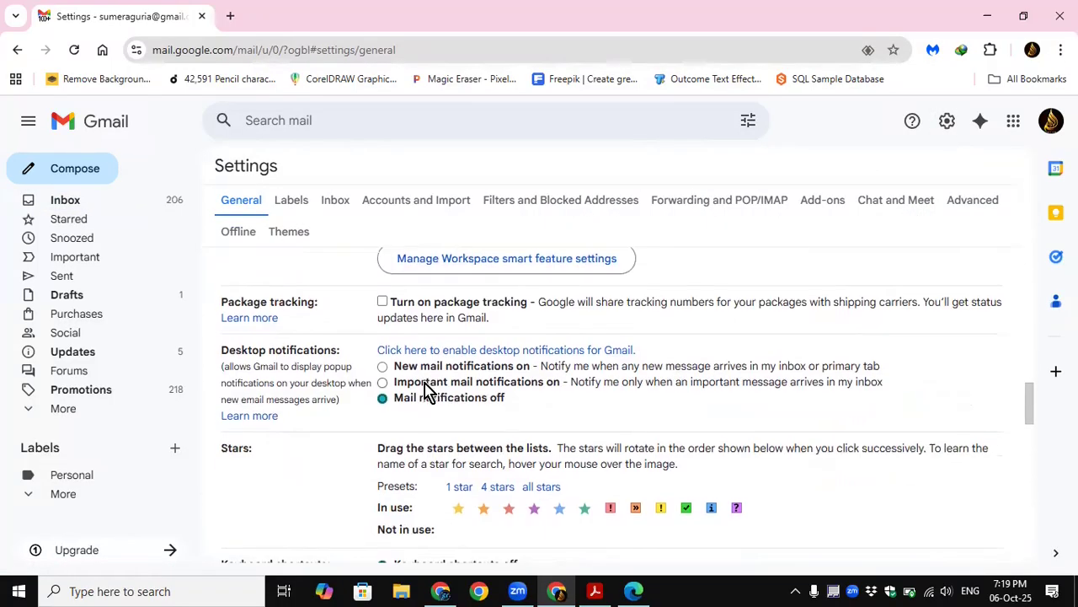
pyautogui.scroll(-2, 430, 392)
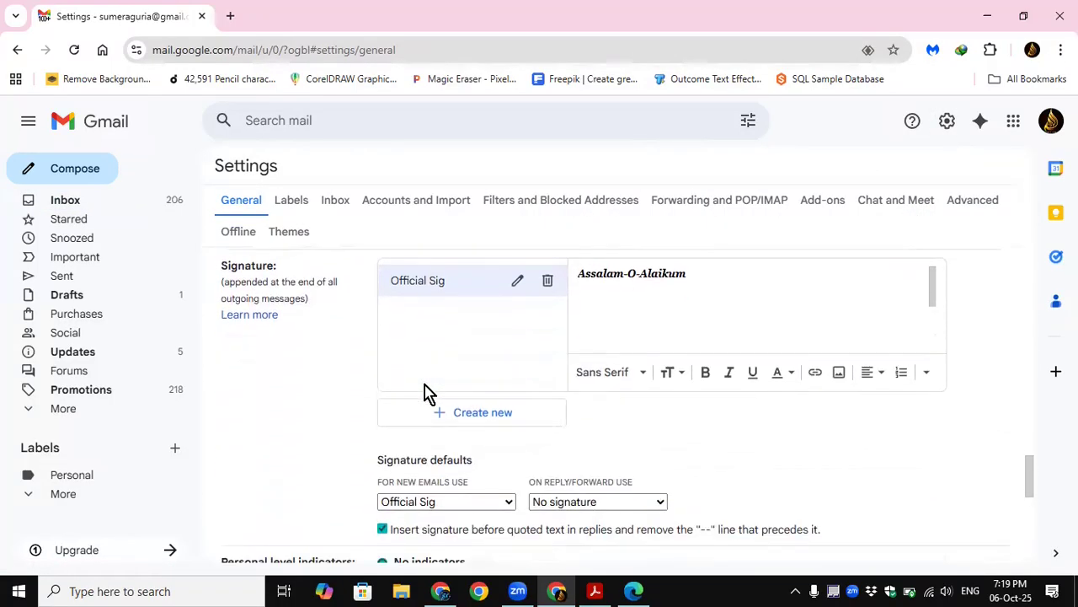
pyautogui.click(462, 418)
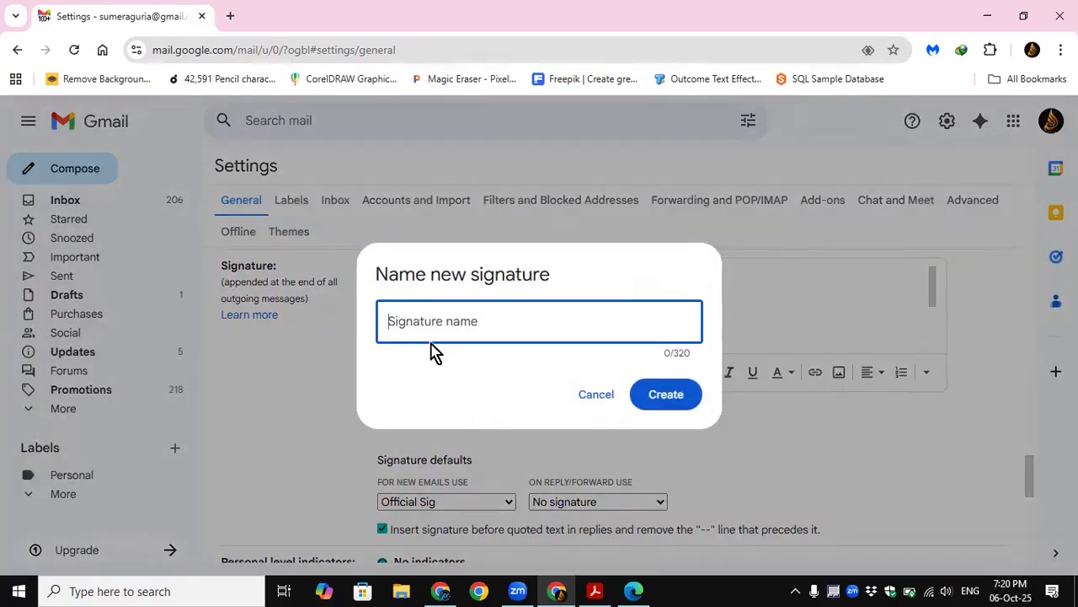
pyautogui.write('Personal Sig')
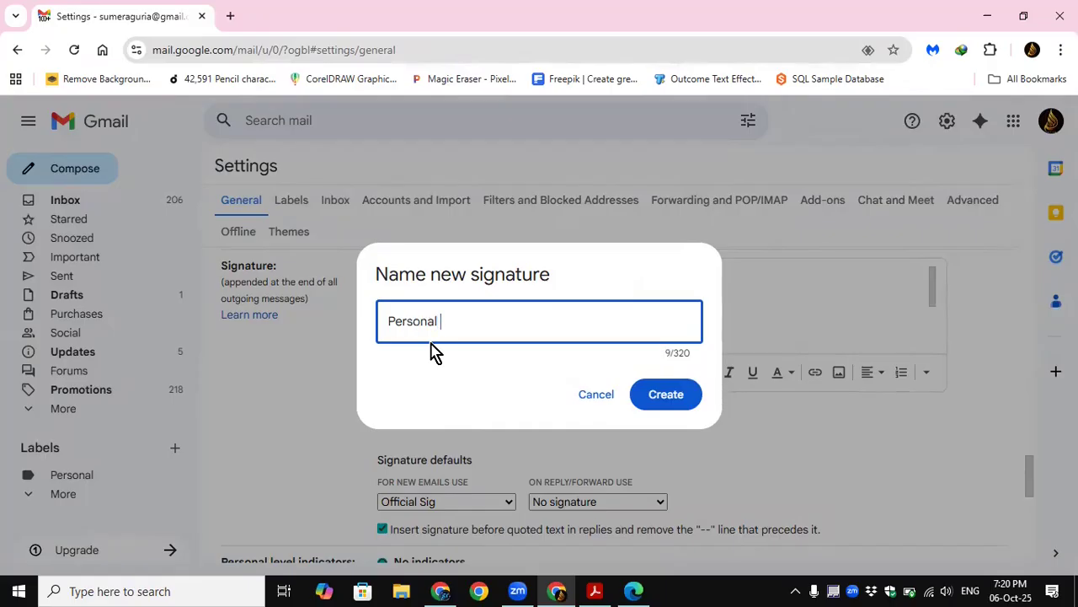
pyautogui.click(661, 396)
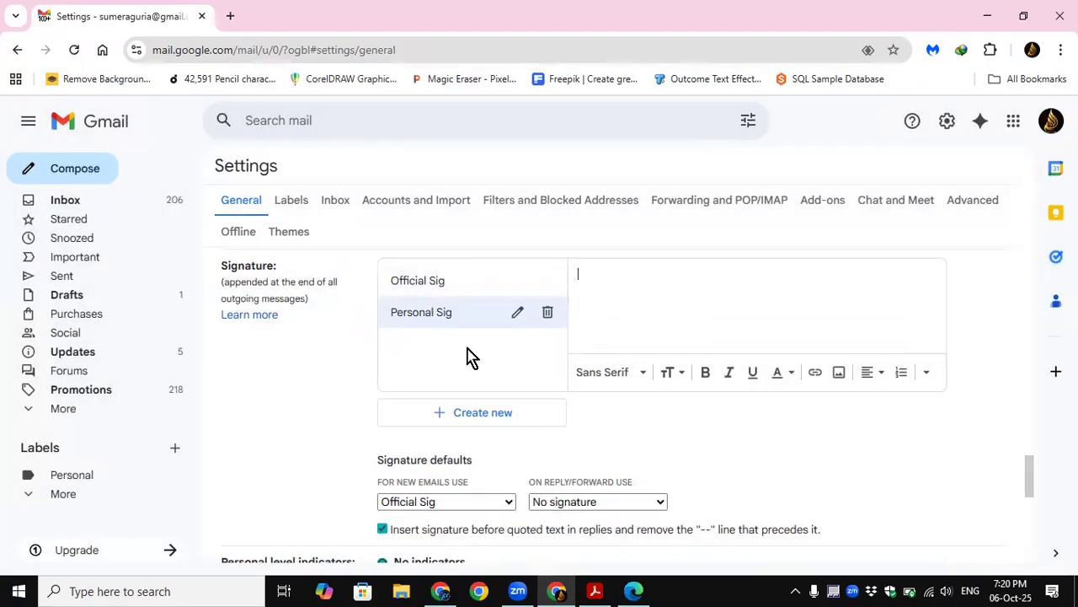
pyautogui.hotkey('ctrl', 'v')
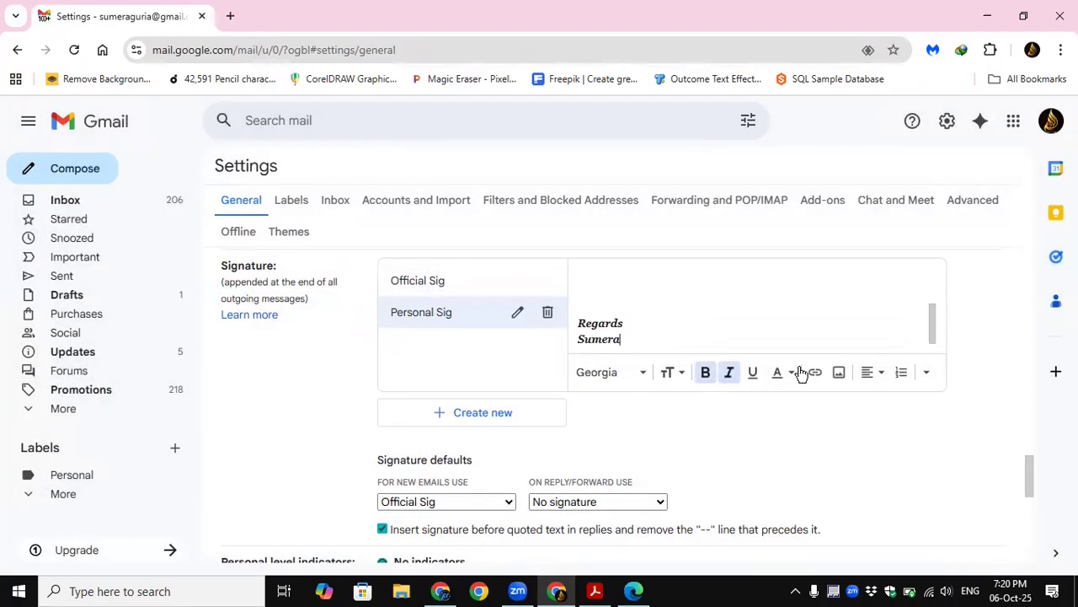
# Step: Change the text color of the "Assalam-O-Alaikum" greeting in Personal Sig to the darkest magenta
pyautogui.moveTo(929, 312); pyautogui.dragTo(924, 277)
pyautogui.moveTo(687, 274); pyautogui.dragTo(578, 278)
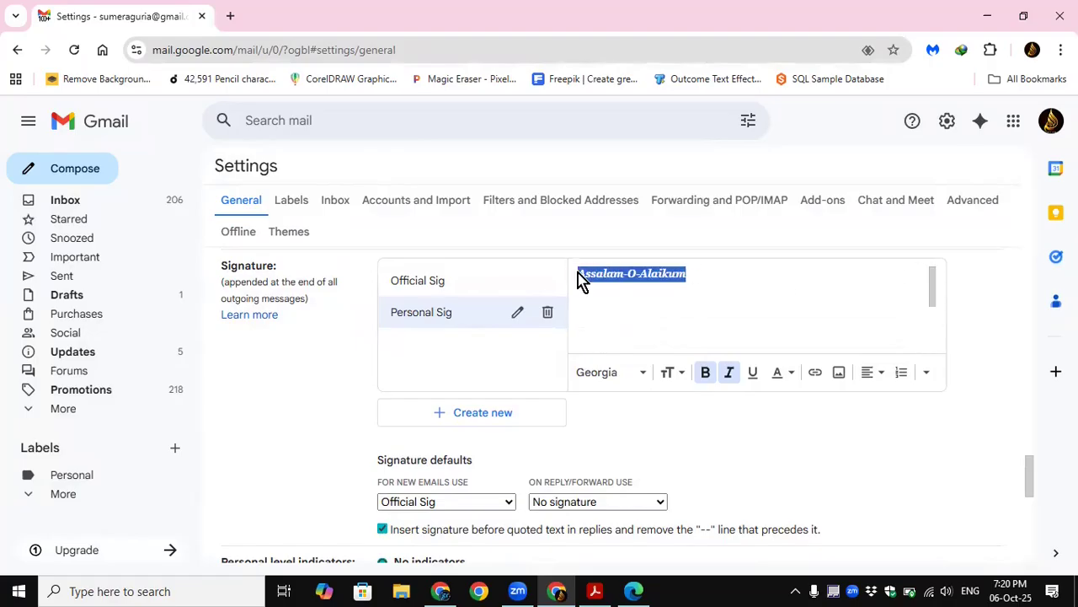
pyautogui.click(681, 376)
pyautogui.click(612, 378)
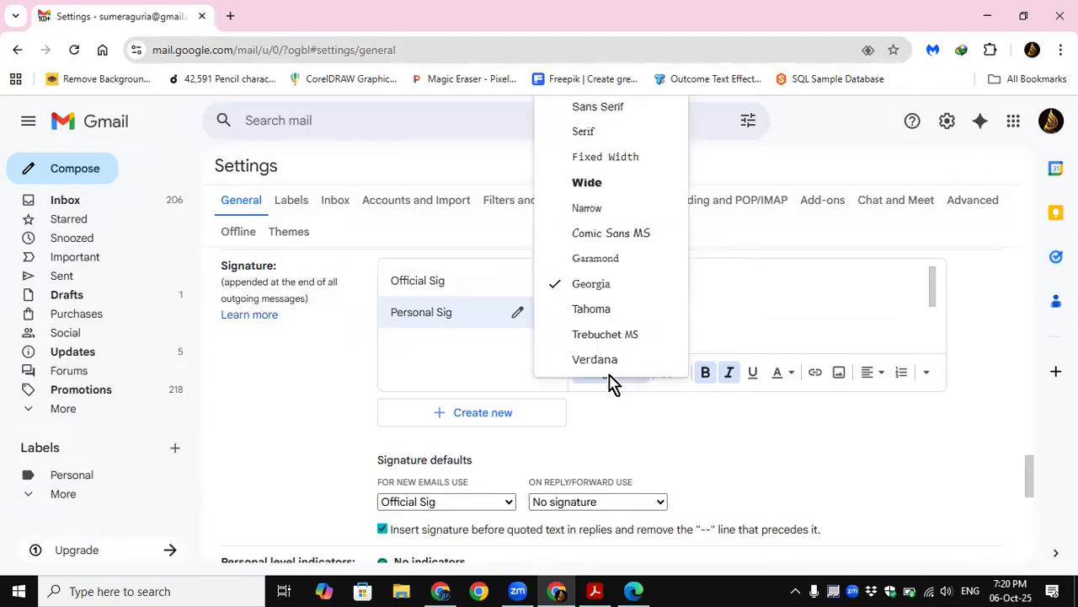
pyautogui.click(783, 380)
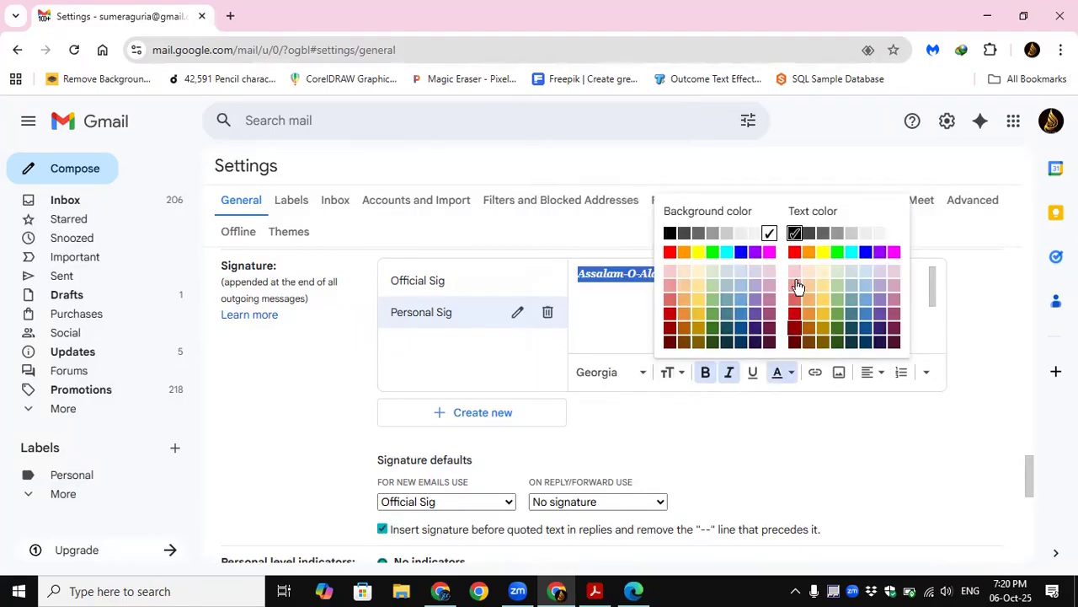
pyautogui.click(896, 344)
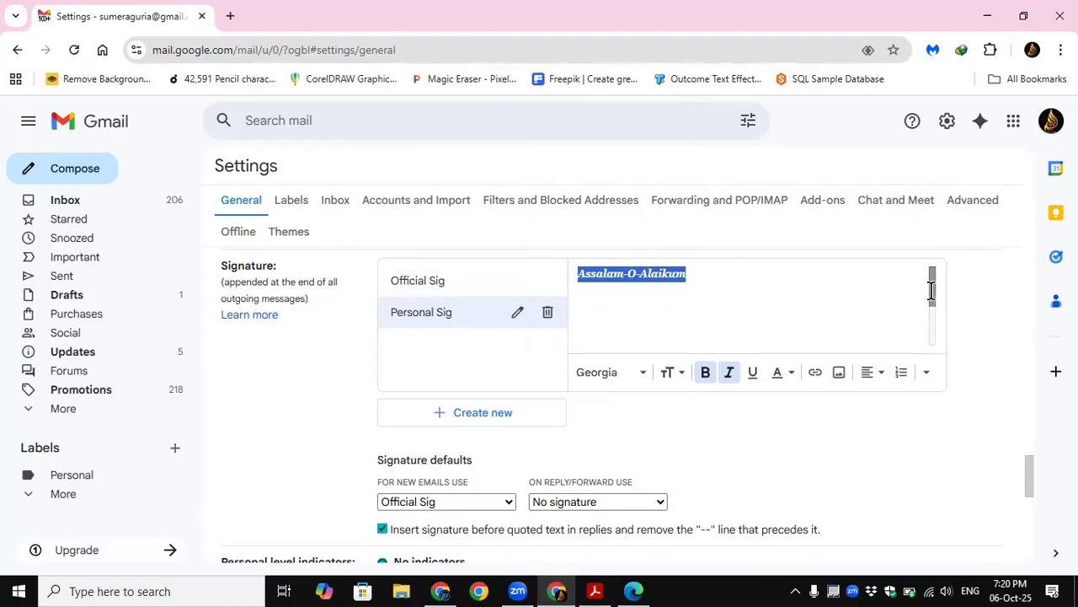
# Step: Change the text color of the "Regards" line and the name below it in Personal Sig to the darkest magenta
pyautogui.moveTo(932, 290); pyautogui.dragTo(932, 331)
pyautogui.moveTo(633, 339)
pyautogui.mouseDown()
pyautogui.moveTo(578, 323)
pyautogui.moveTo(580, 334)
pyautogui.moveTo(580, 321)
pyautogui.mouseUp()
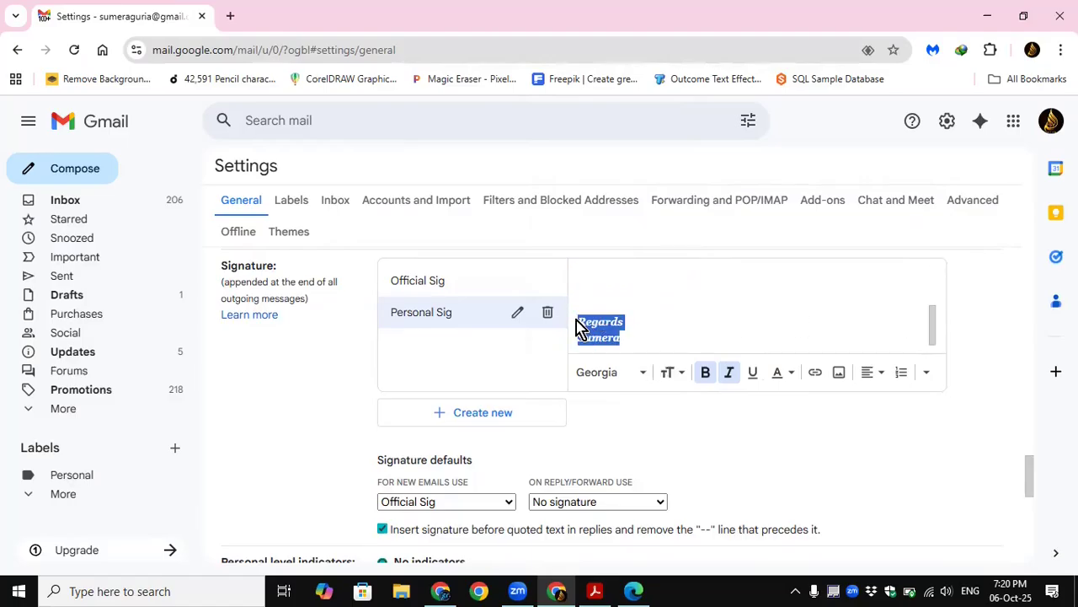
pyautogui.click(792, 375)
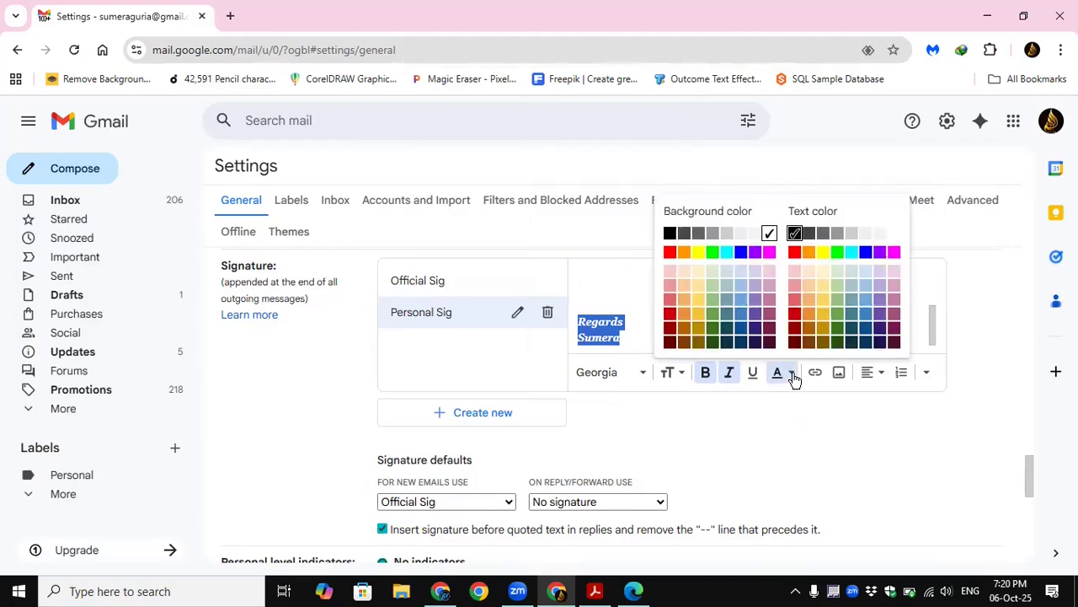
pyautogui.click(892, 343)
pyautogui.click(615, 306)
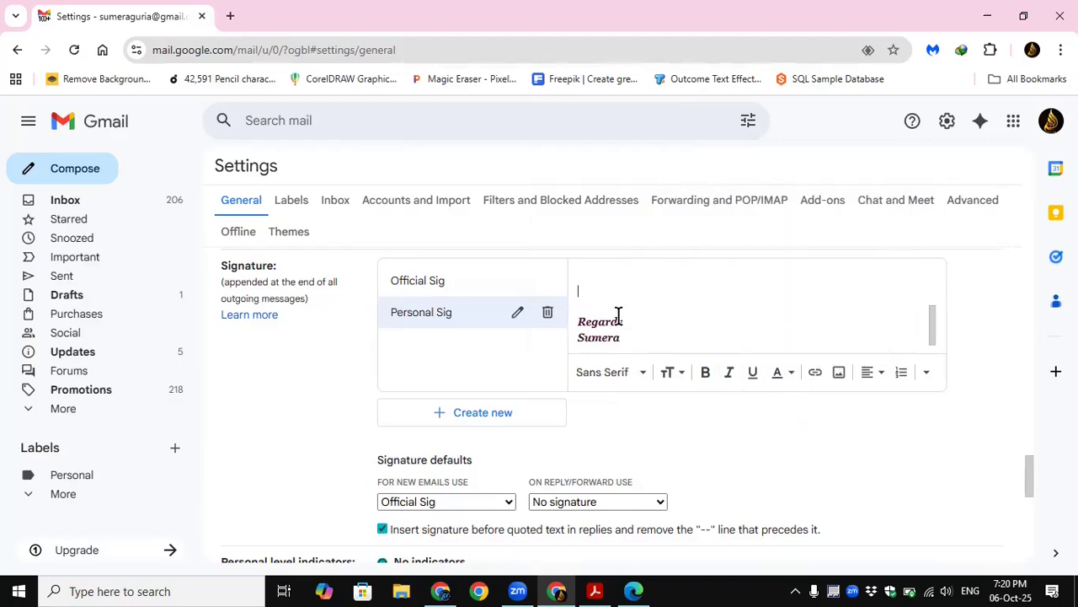
pyautogui.scroll(1, 628, 329)
pyautogui.scroll(-1, 626, 322)
pyautogui.moveTo(628, 319); pyautogui.dragTo(565, 315)
pyautogui.press('Delete')
pyautogui.press('Delete')
pyautogui.scroll(1, 932, 312)
pyautogui.scroll(-1, 932, 312)
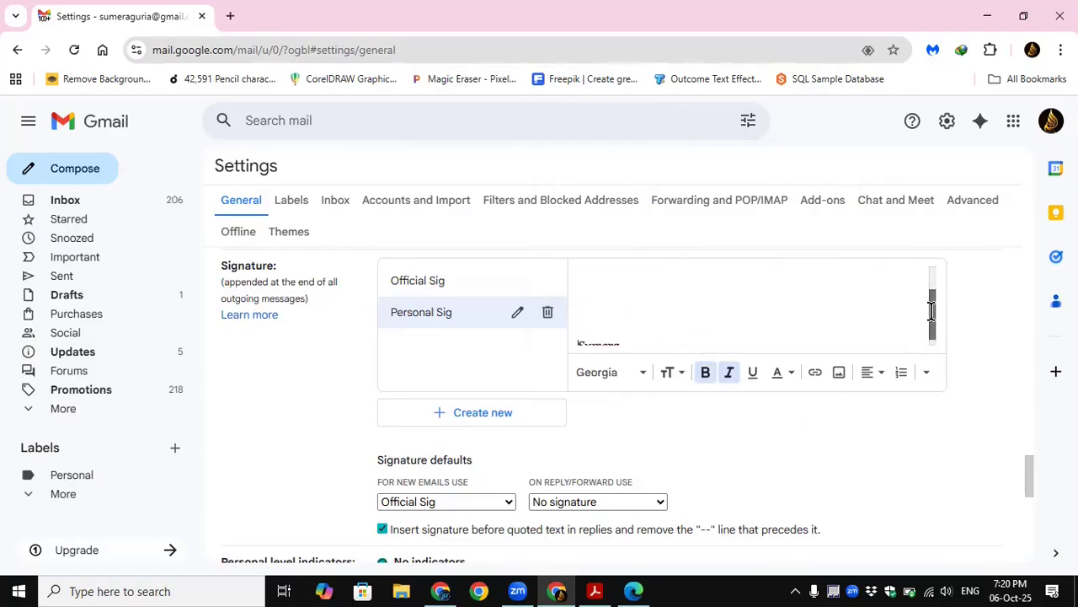
pyautogui.click(577, 330)
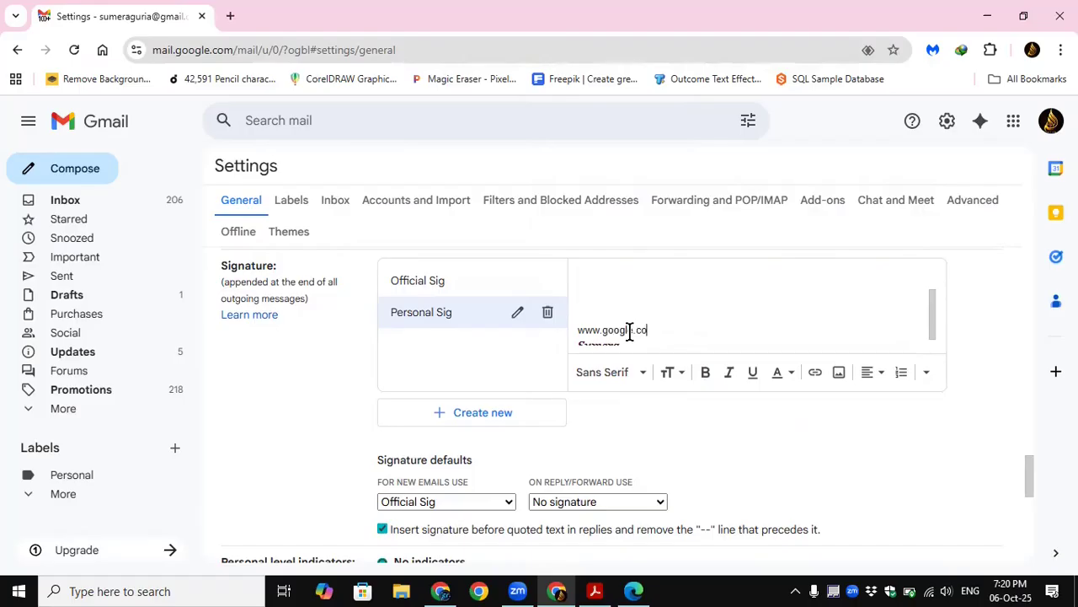
pyautogui.click(642, 338)
pyautogui.moveTo(667, 329)
pyautogui.mouseDown()
pyautogui.moveTo(628, 338)
pyautogui.moveTo(578, 320)
pyautogui.mouseUp()
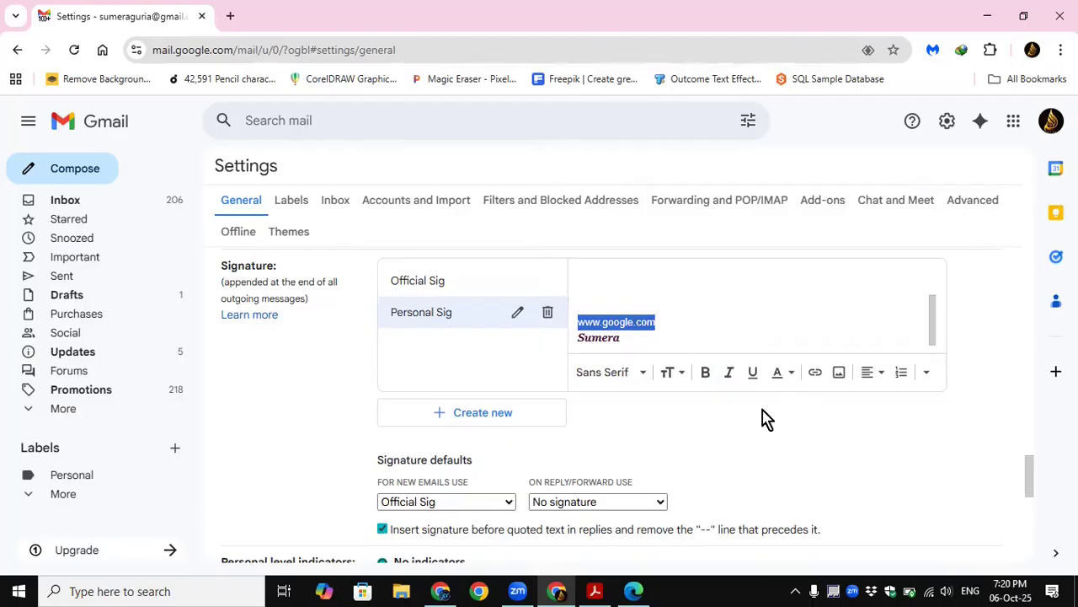
# Step: Save the general settings with the new Personal Sig signature
pyautogui.scroll(-4, 619, 413)
pyautogui.scroll(-2, 610, 434)
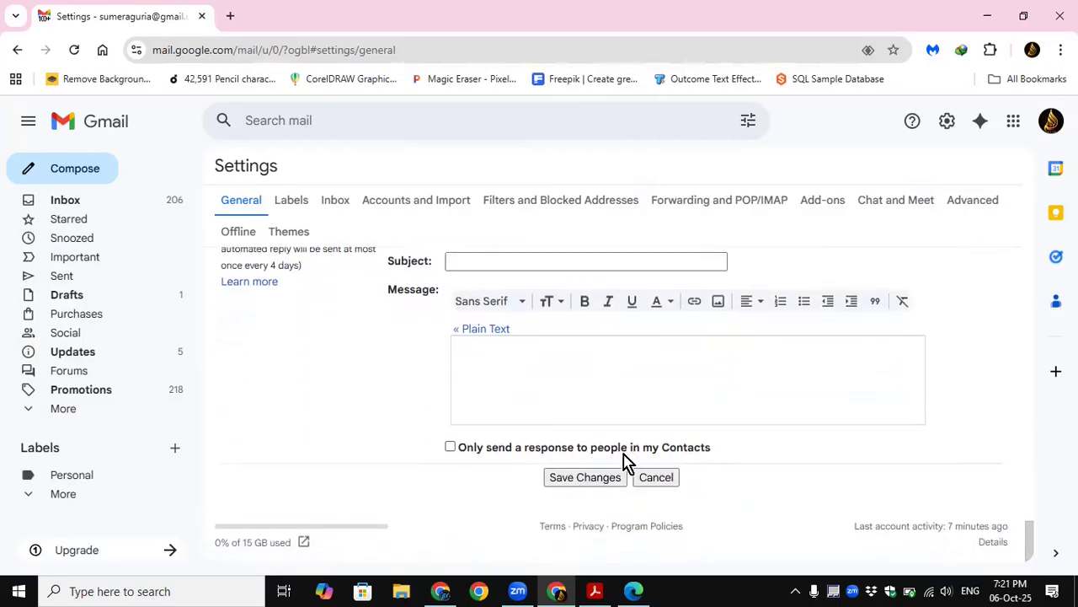
pyautogui.click(579, 478)
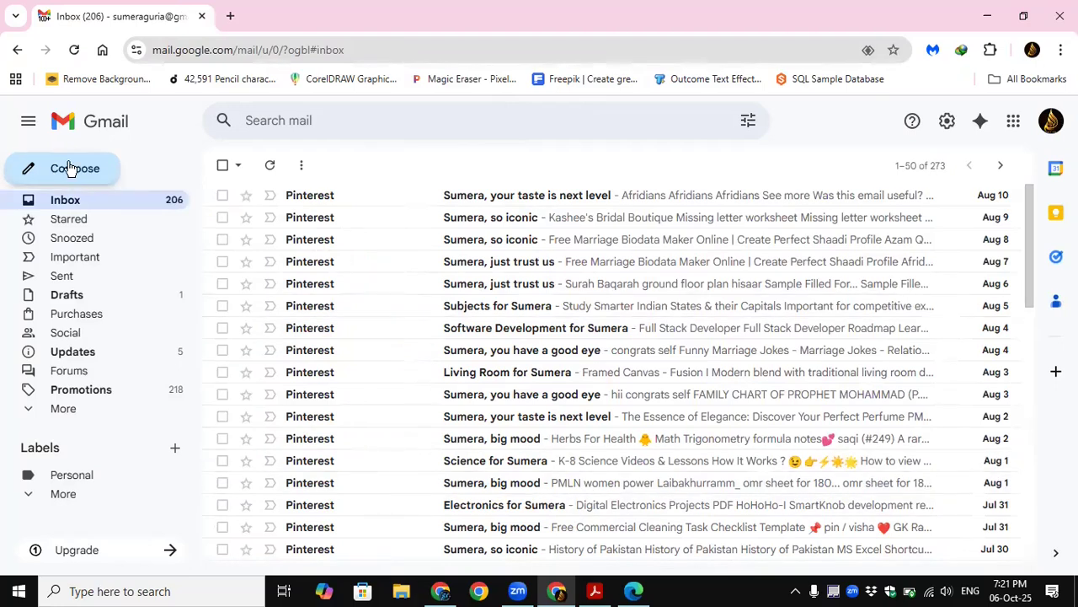
# Step: Start a new message in the enlarged compose window and remove its default signature by choosing "No signature"
pyautogui.click(71, 169)
pyautogui.click(989, 217)
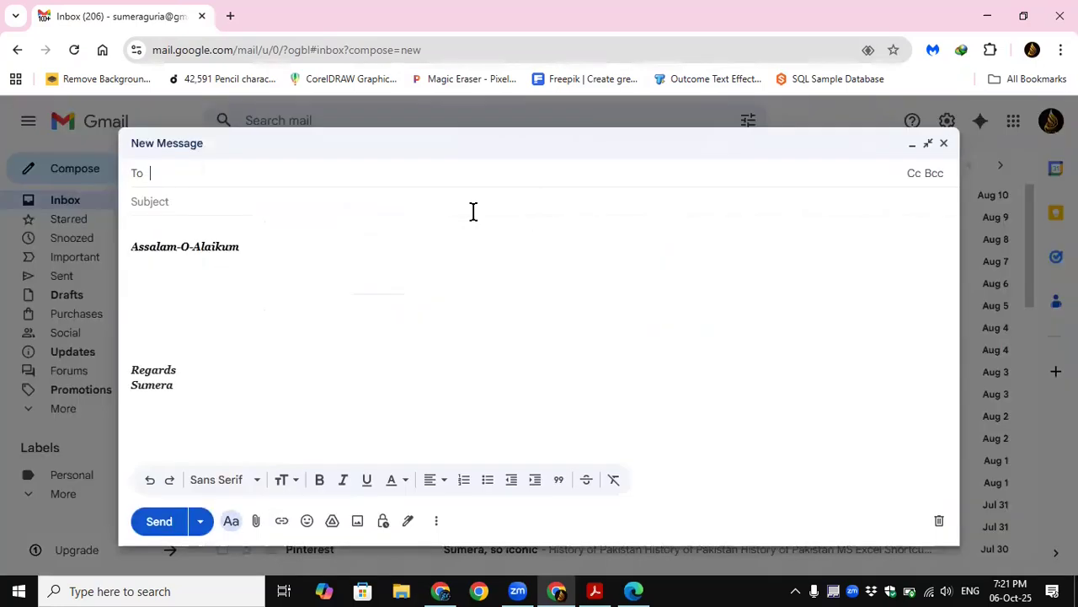
pyautogui.moveTo(206, 401); pyautogui.dragTo(122, 246)
pyautogui.moveTo(295, 410); pyautogui.dragTo(145, 231)
pyautogui.click(368, 347)
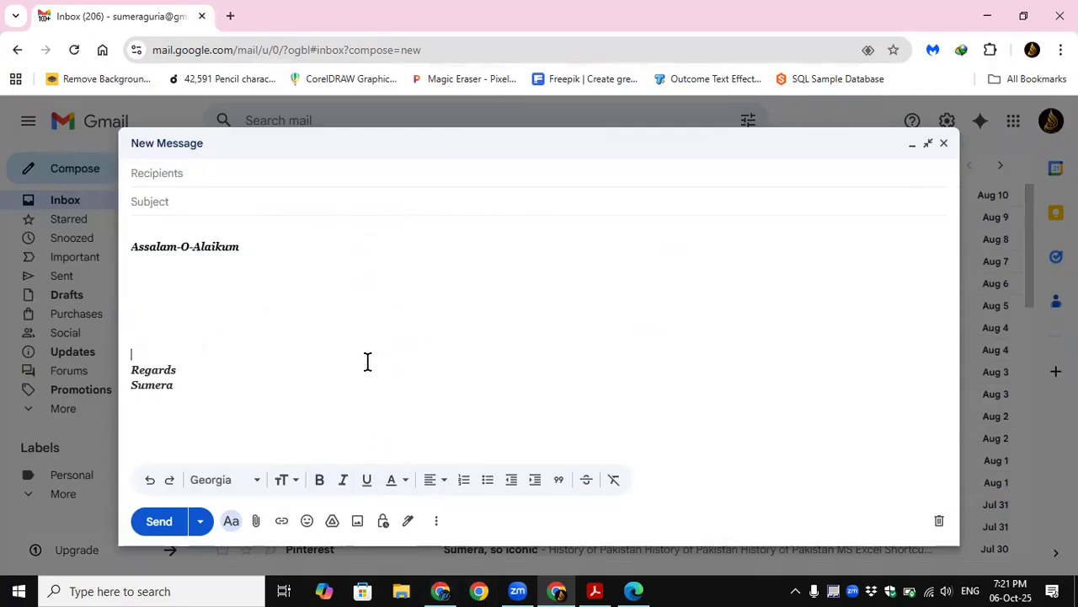
pyautogui.click(407, 523)
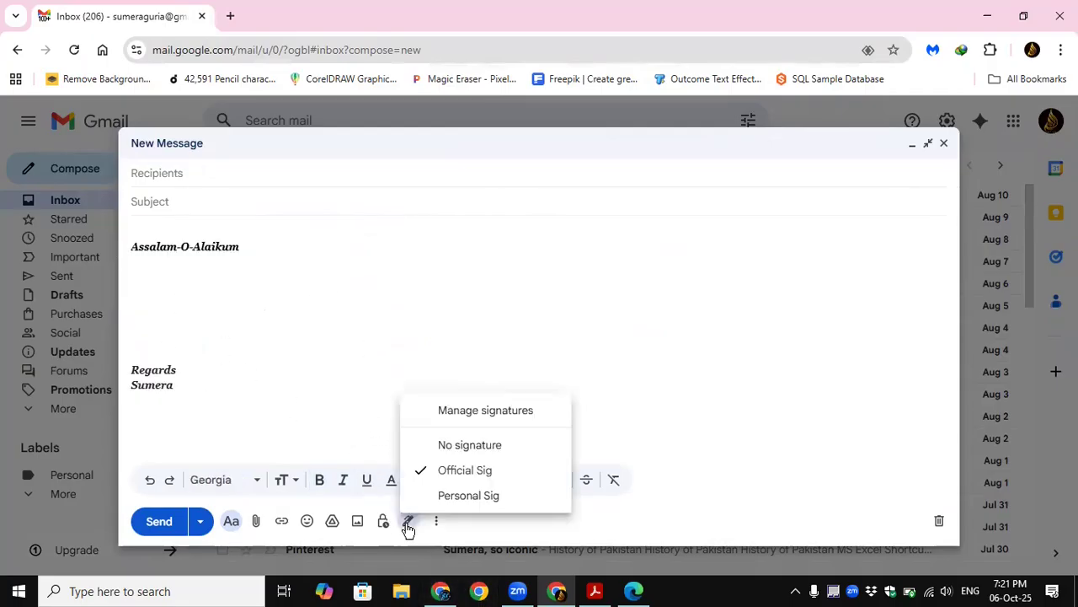
pyautogui.click(467, 444)
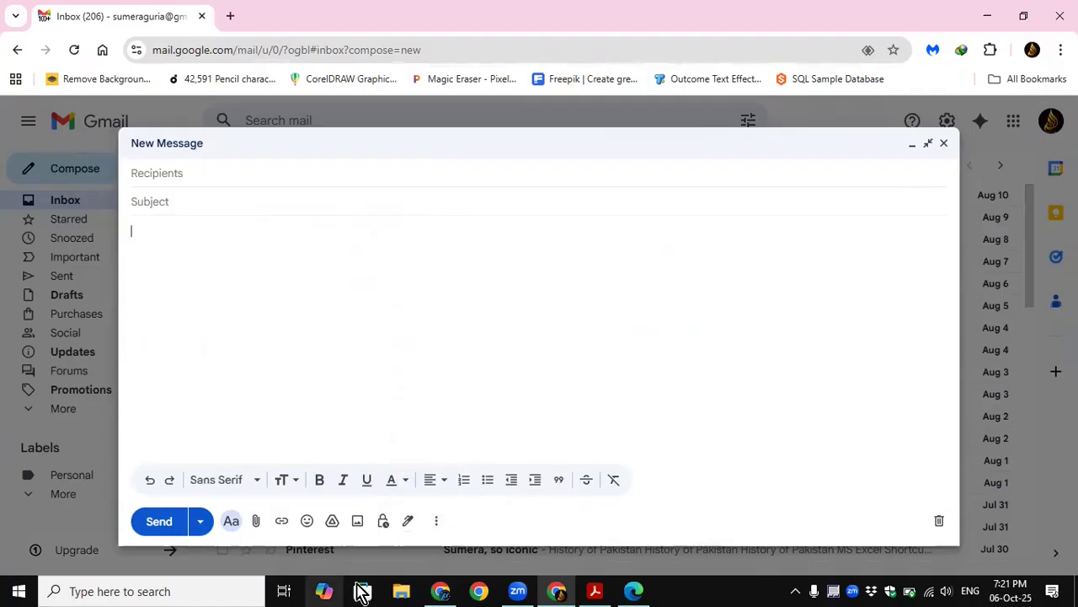
pyautogui.click(406, 523)
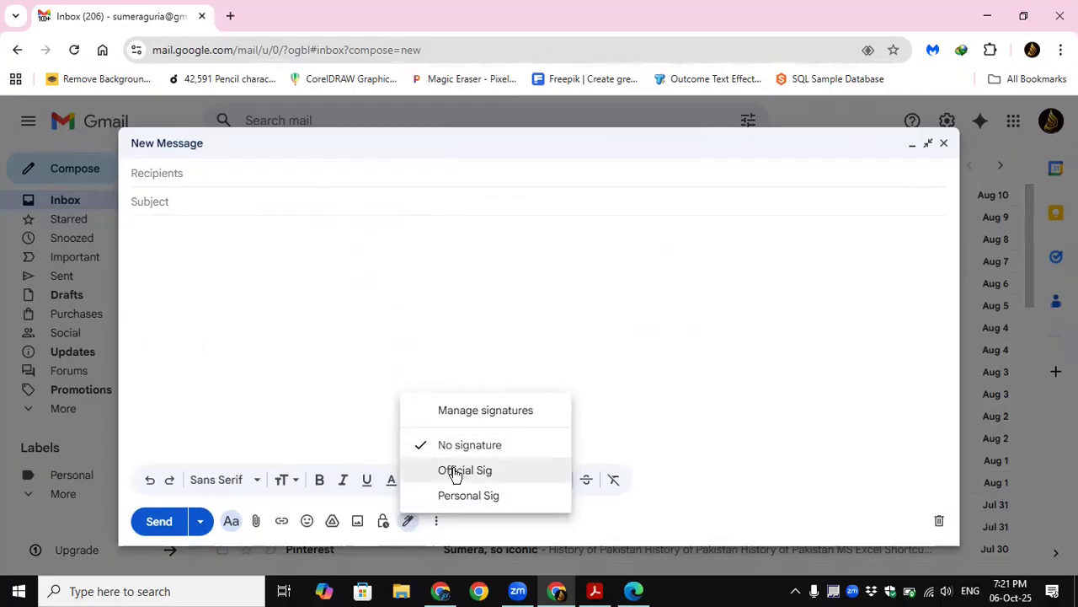
pyautogui.click(440, 497)
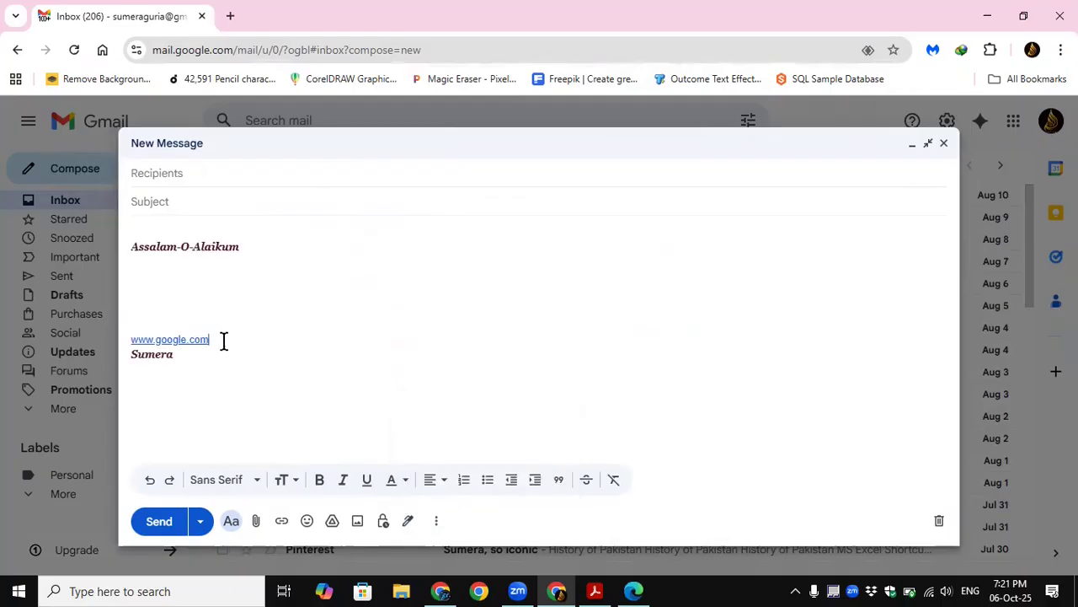
pyautogui.moveTo(225, 341); pyautogui.dragTo(127, 351)
pyautogui.click(309, 392)
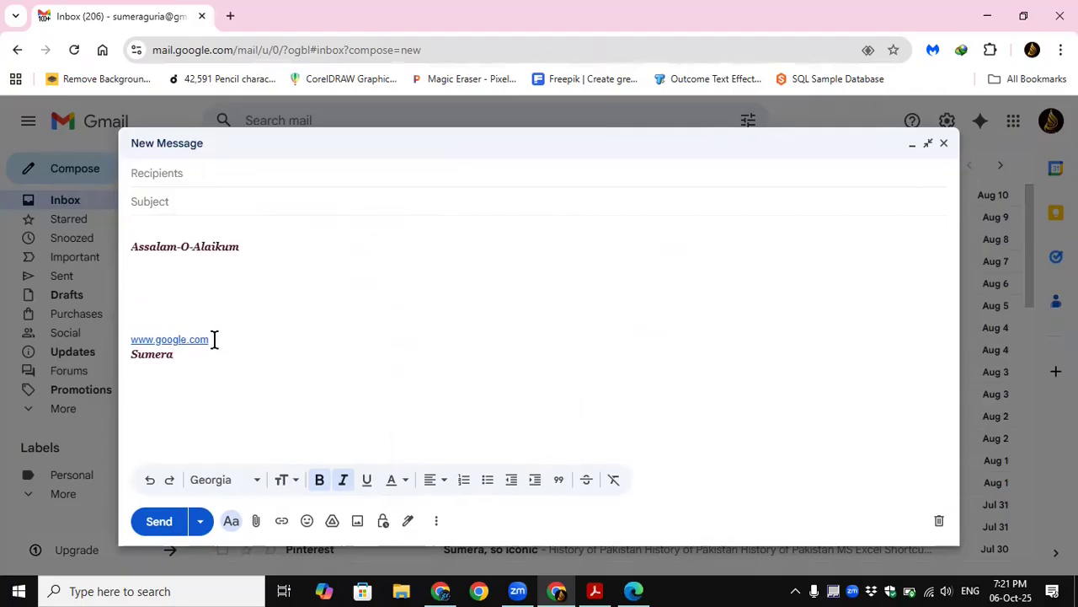
pyautogui.moveTo(214, 339); pyautogui.dragTo(127, 344)
pyautogui.click(306, 390)
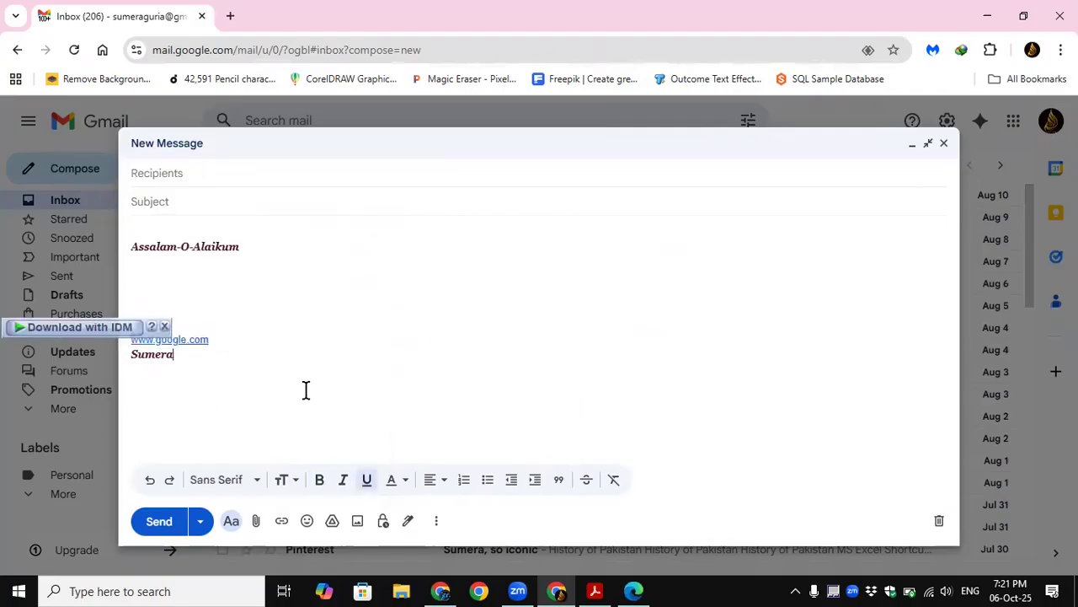
pyautogui.click(938, 522)
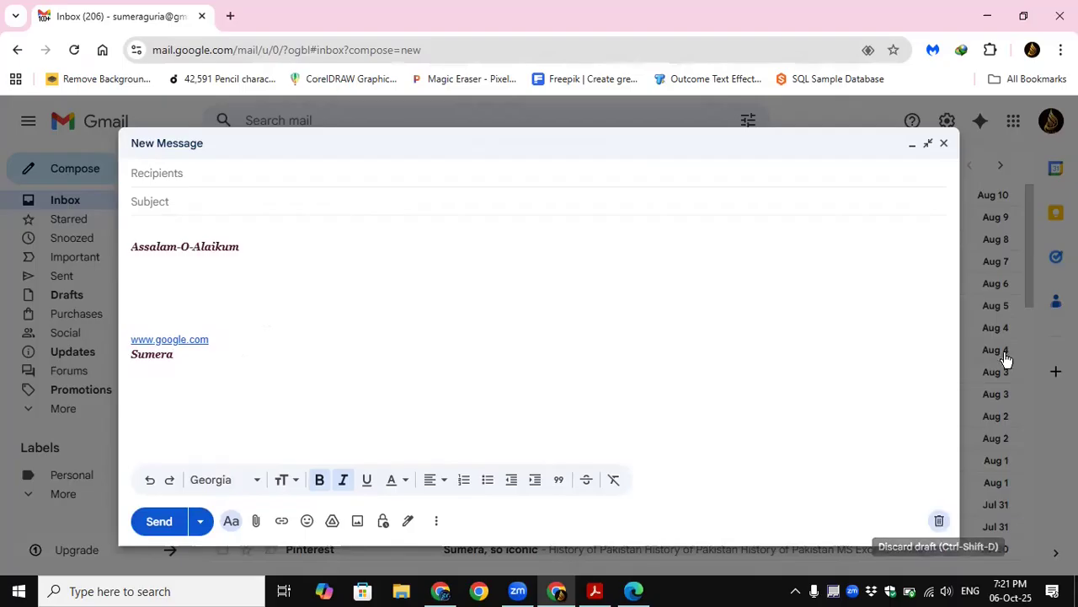
# Step: Open the "Personal Sig" signature for editing in the general settings and go to its closing lines
pyautogui.click(949, 126)
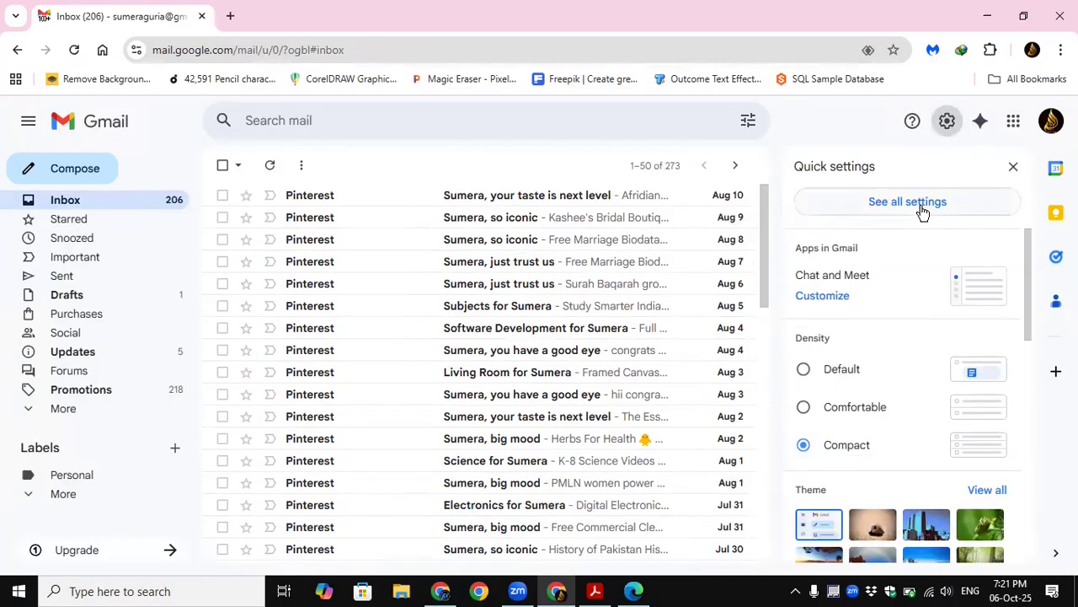
pyautogui.click(918, 205)
pyautogui.scroll(-15, 493, 367)
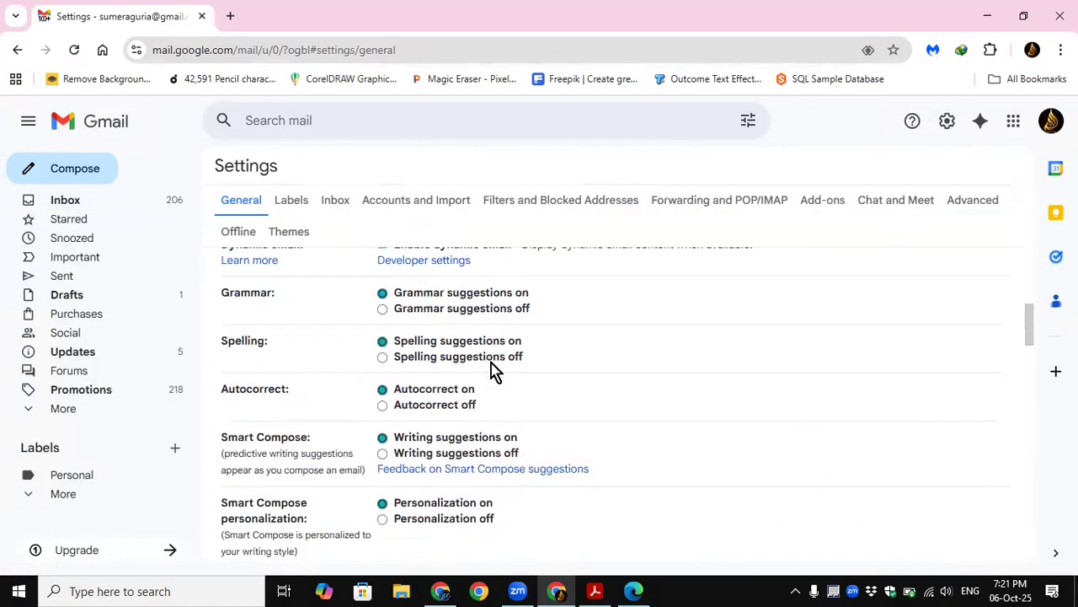
pyautogui.scroll(-10, 493, 367)
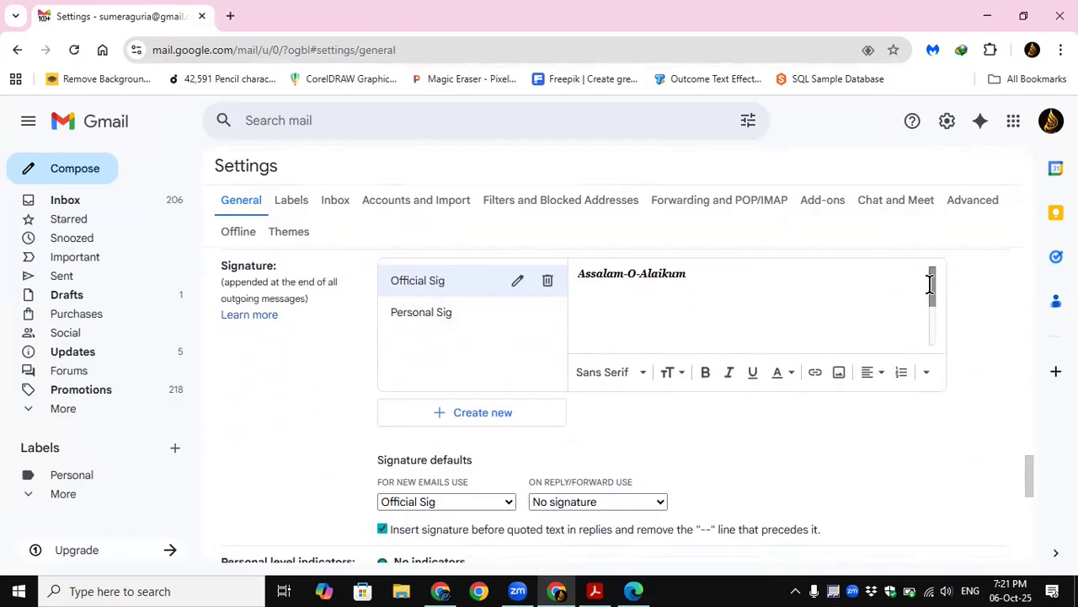
pyautogui.scroll(-2, 930, 291)
pyautogui.click(417, 316)
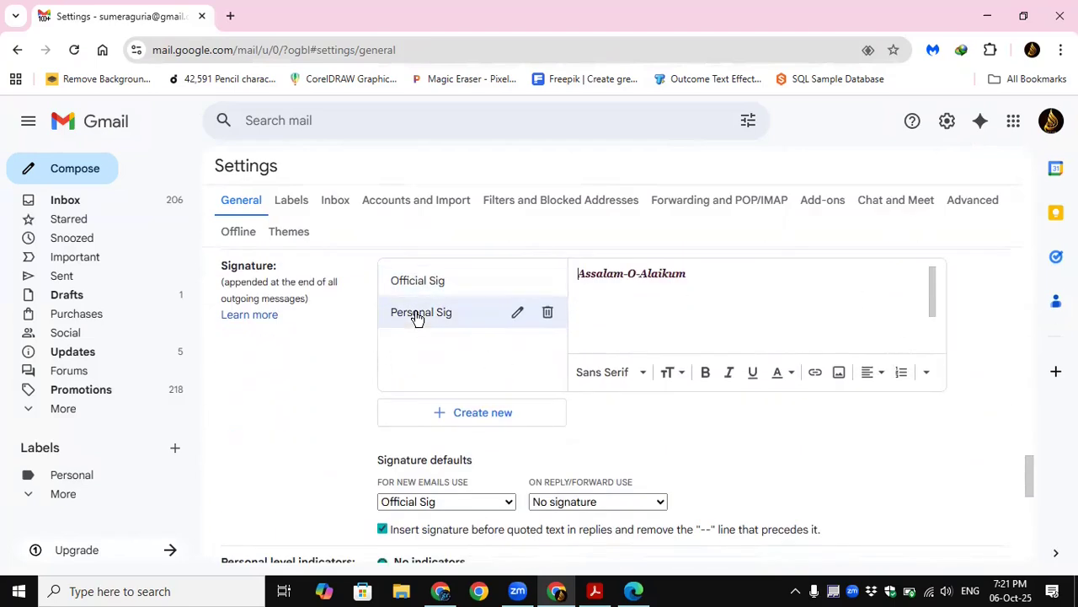
pyautogui.moveTo(932, 285); pyautogui.dragTo(933, 312)
pyautogui.click(631, 332)
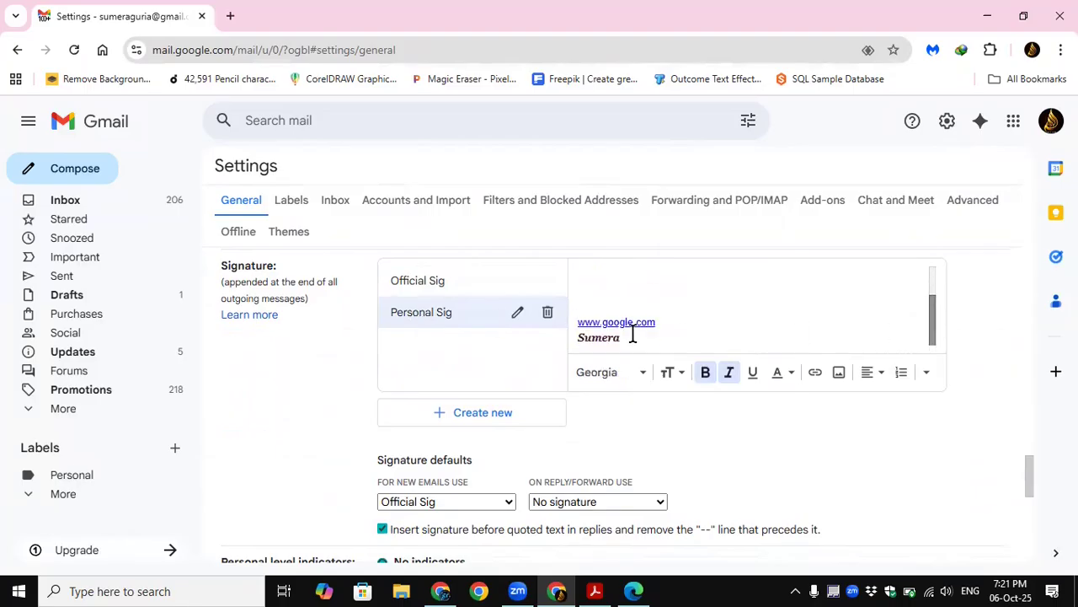
pyautogui.click(654, 321)
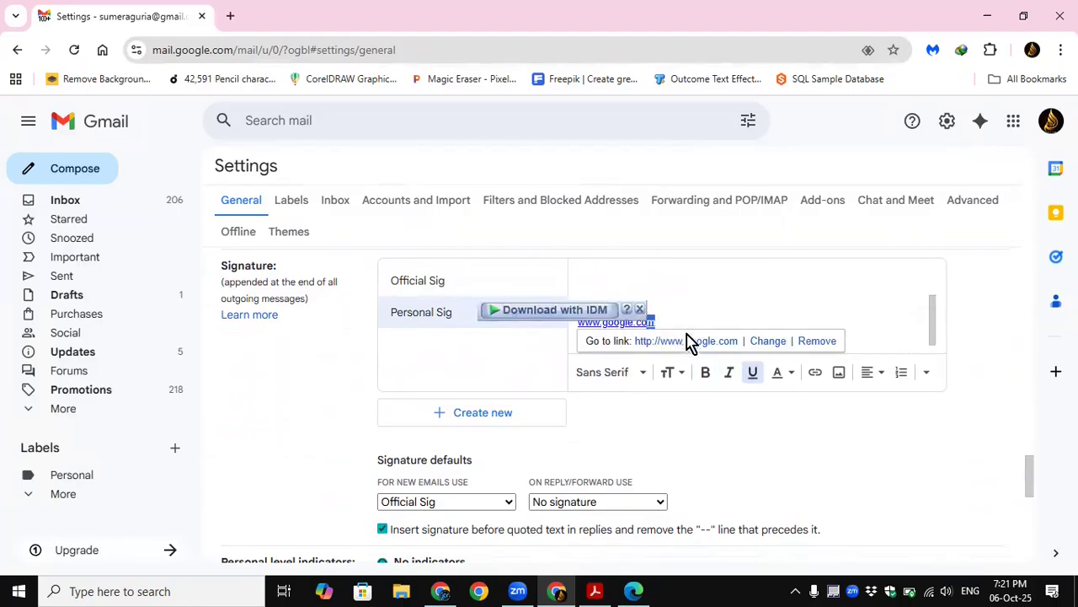
pyautogui.click(637, 310)
pyautogui.click(631, 322)
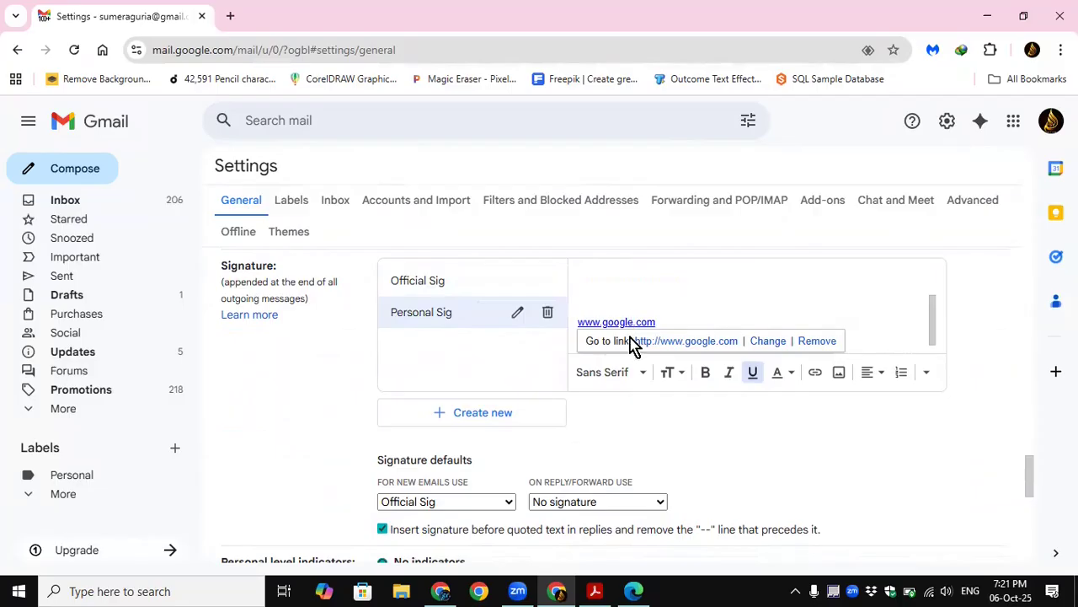
pyautogui.click(768, 342)
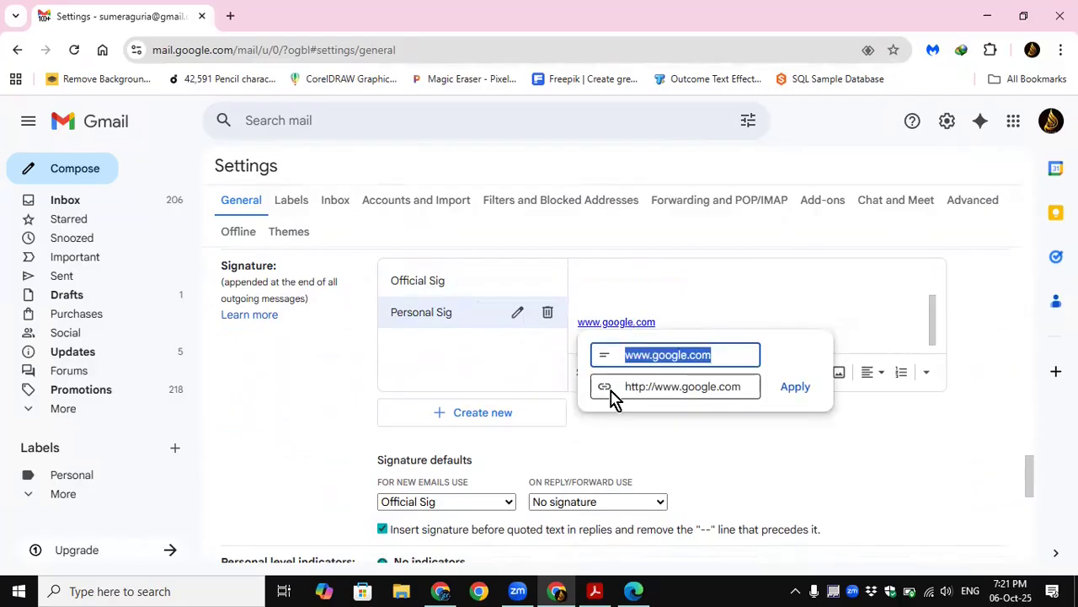
pyautogui.click(732, 354)
pyautogui.moveTo(732, 354); pyautogui.dragTo(607, 357)
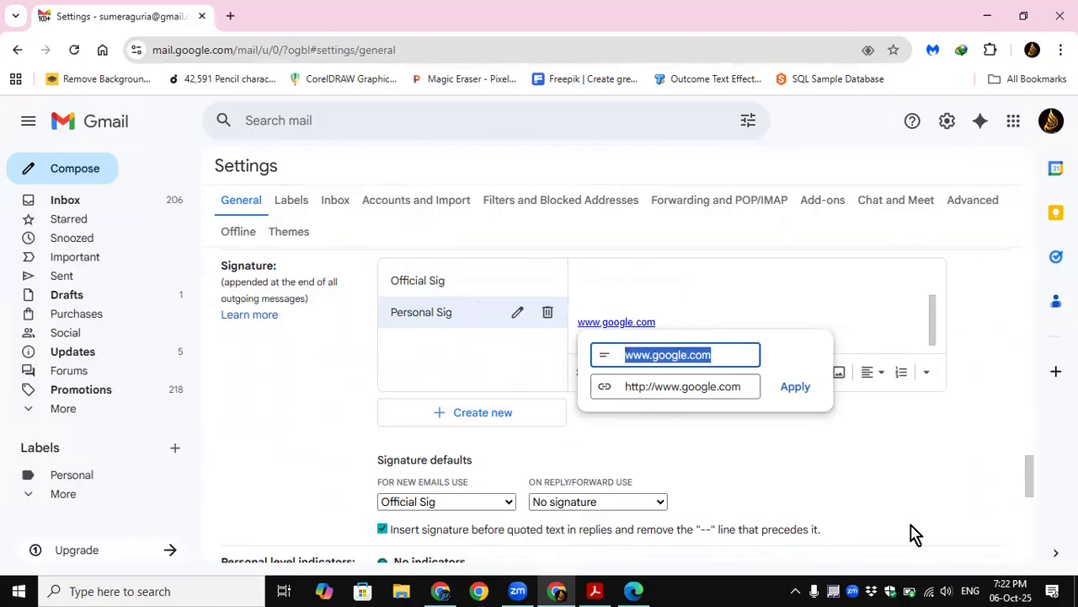
pyautogui.write('Google Link')
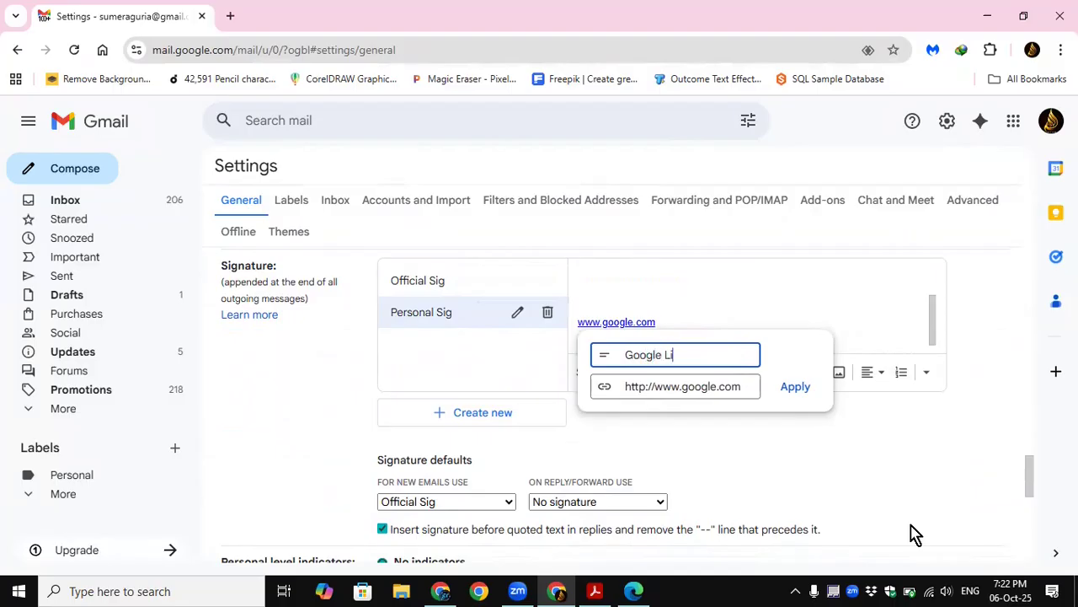
pyautogui.doubleClick(637, 355)
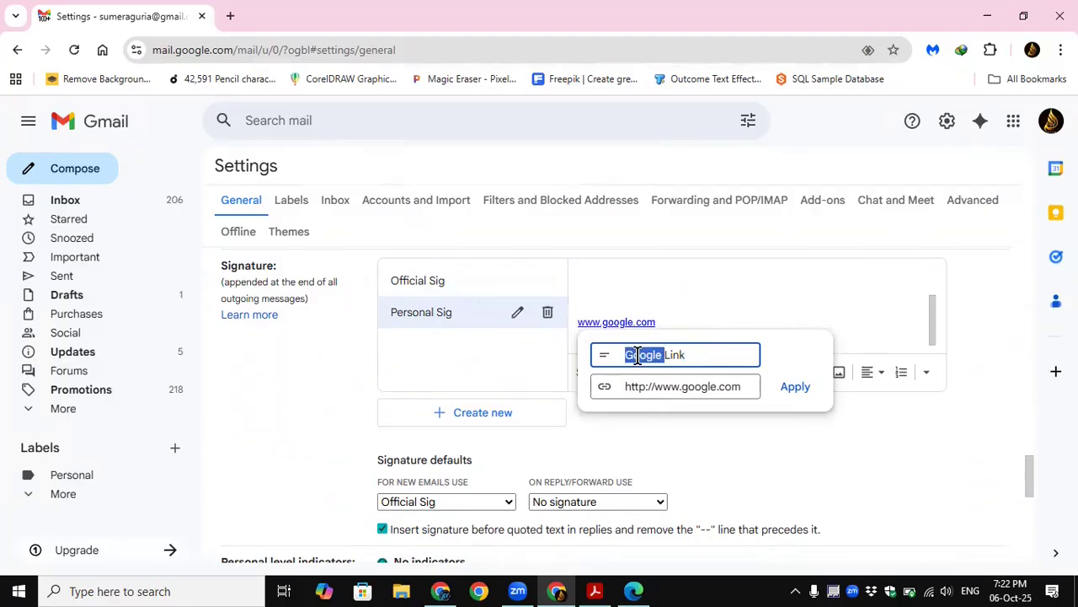
pyautogui.write('My')
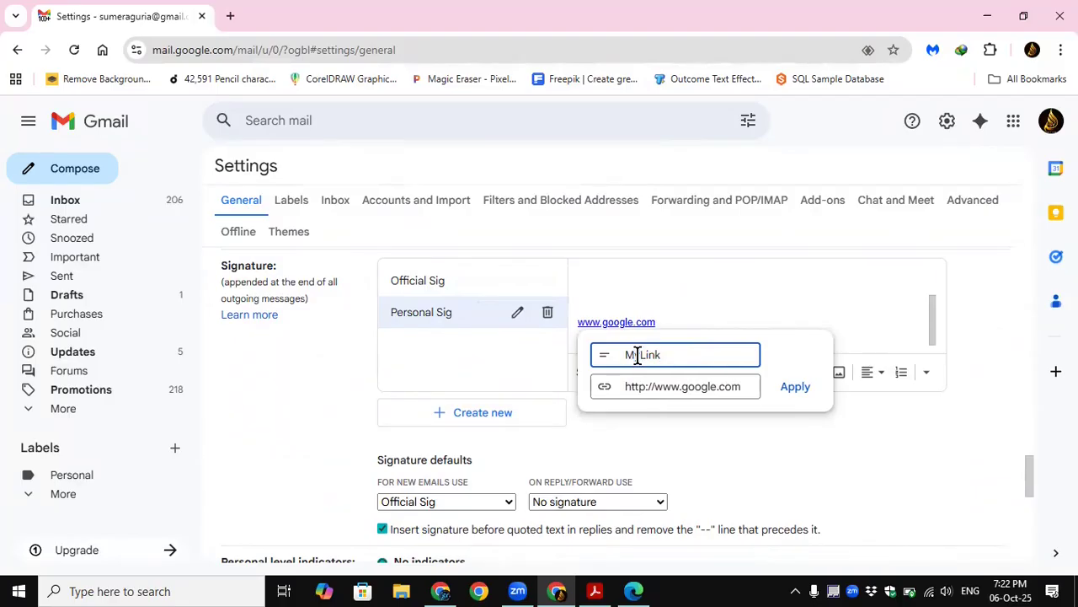
pyautogui.click(795, 385)
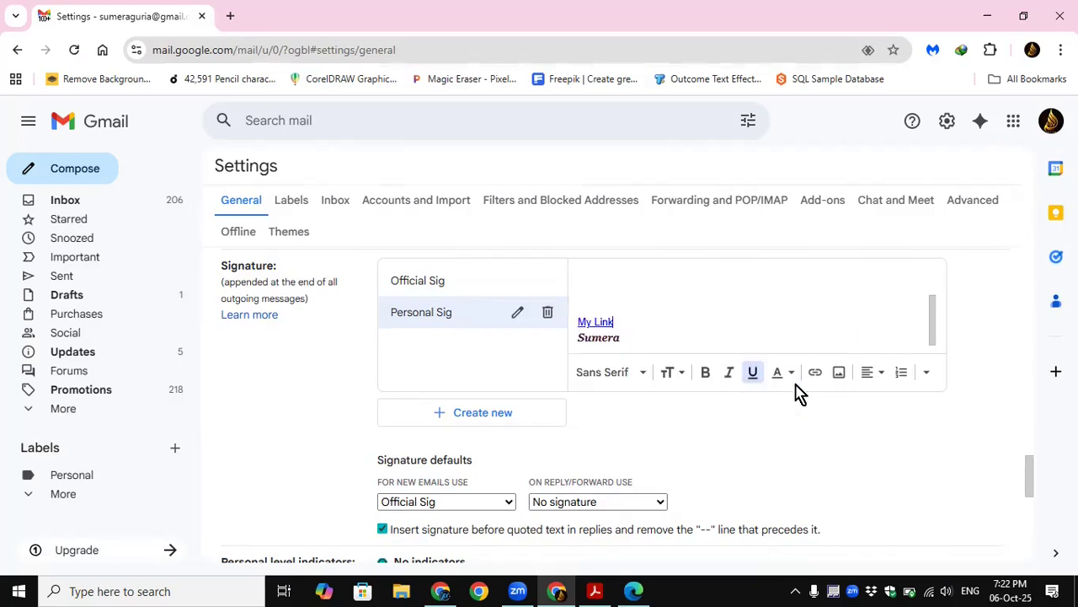
pyautogui.scroll(-1, 674, 414)
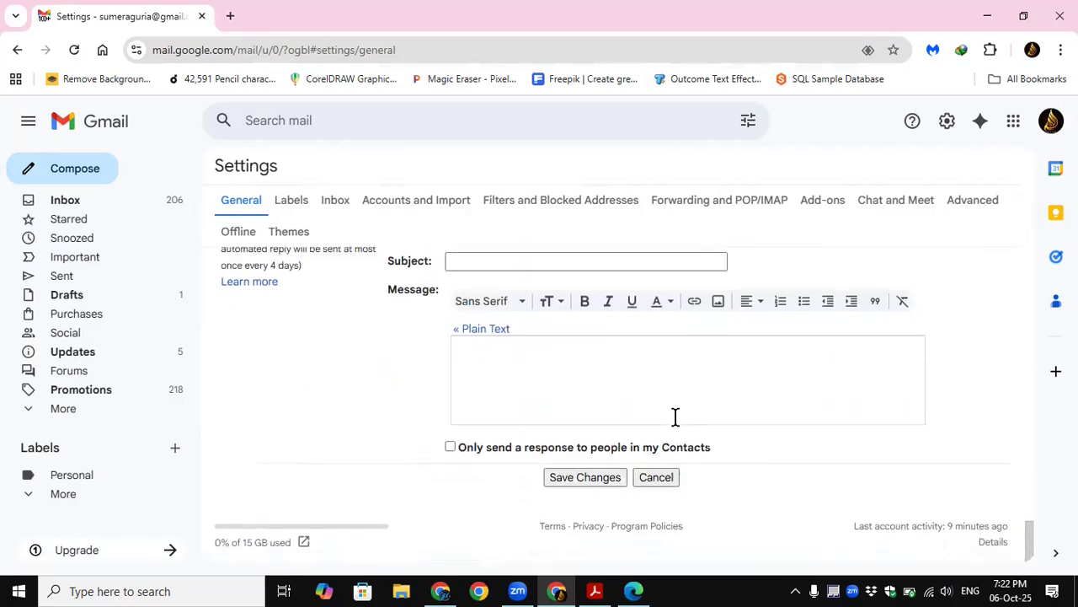
pyautogui.click(590, 480)
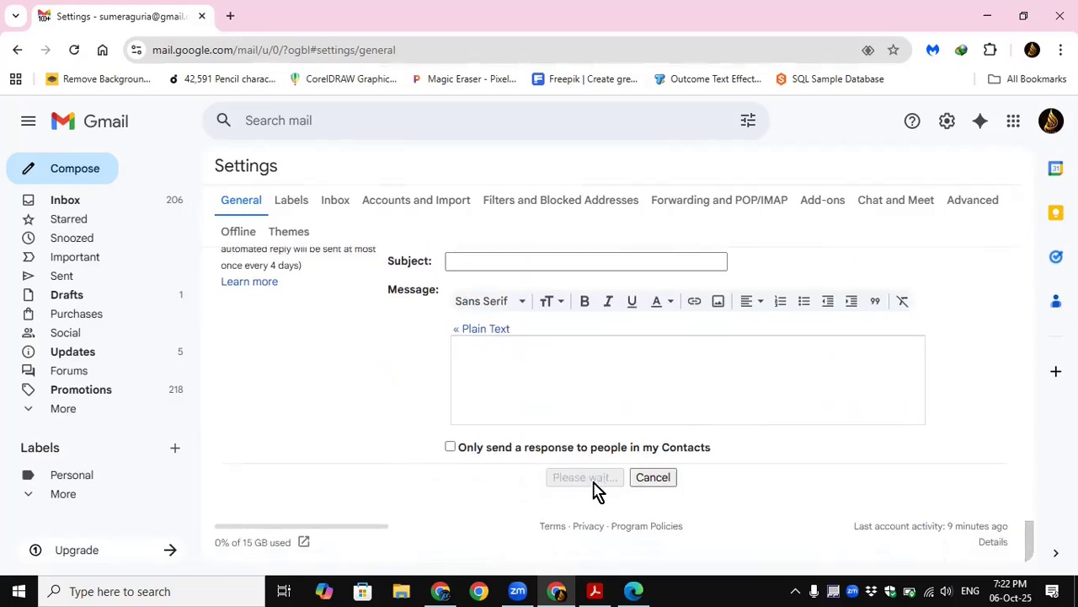
# Step: Start an enlarged new message, switch its signature to "Personal Sig" and check the target of the "My Link" text
pyautogui.click(34, 168)
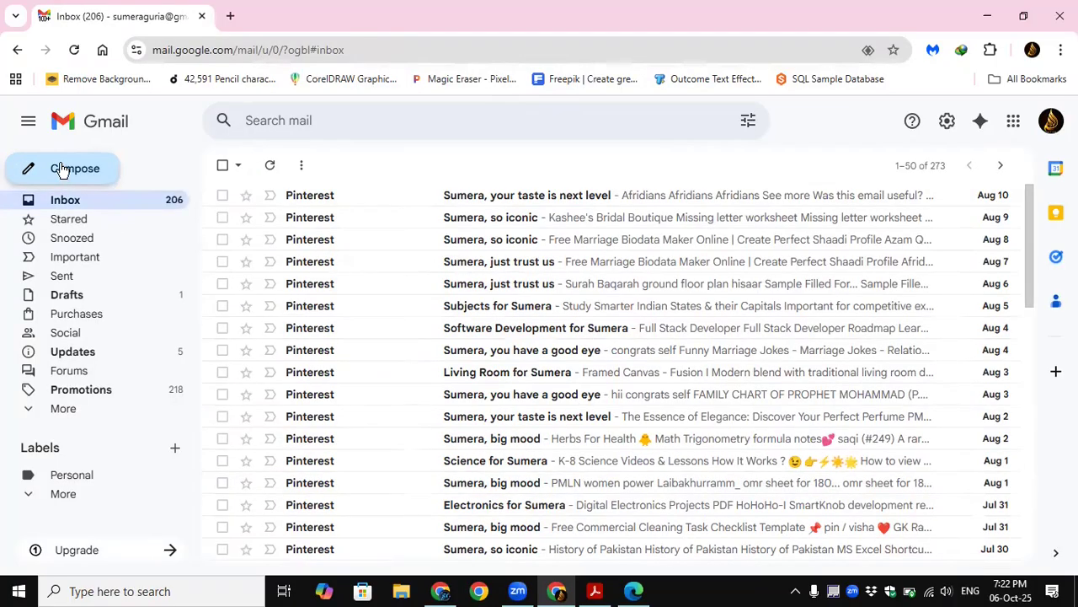
pyautogui.click(991, 219)
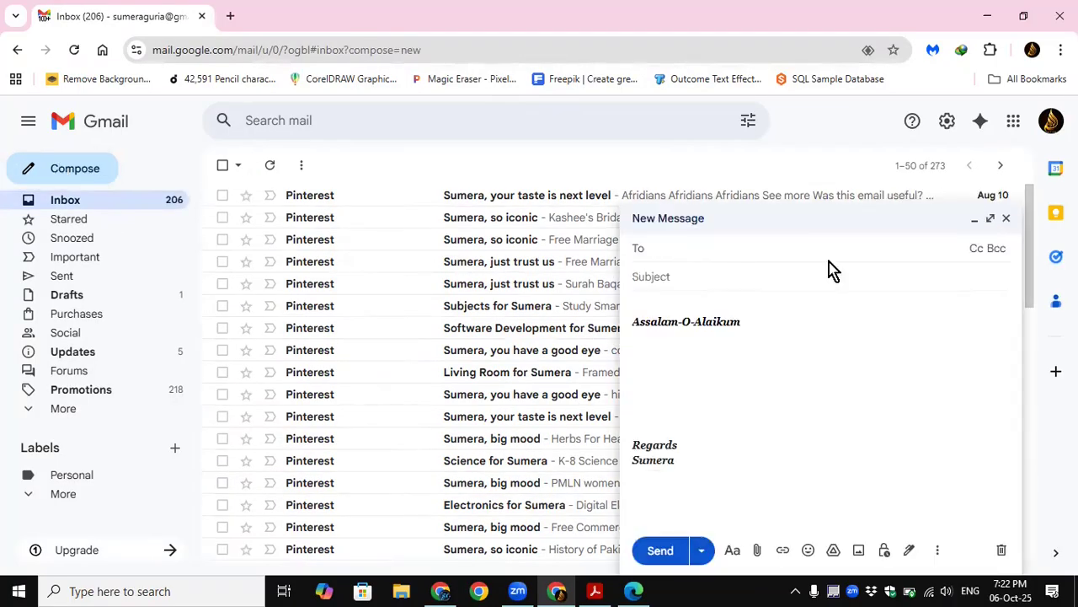
pyautogui.click(410, 520)
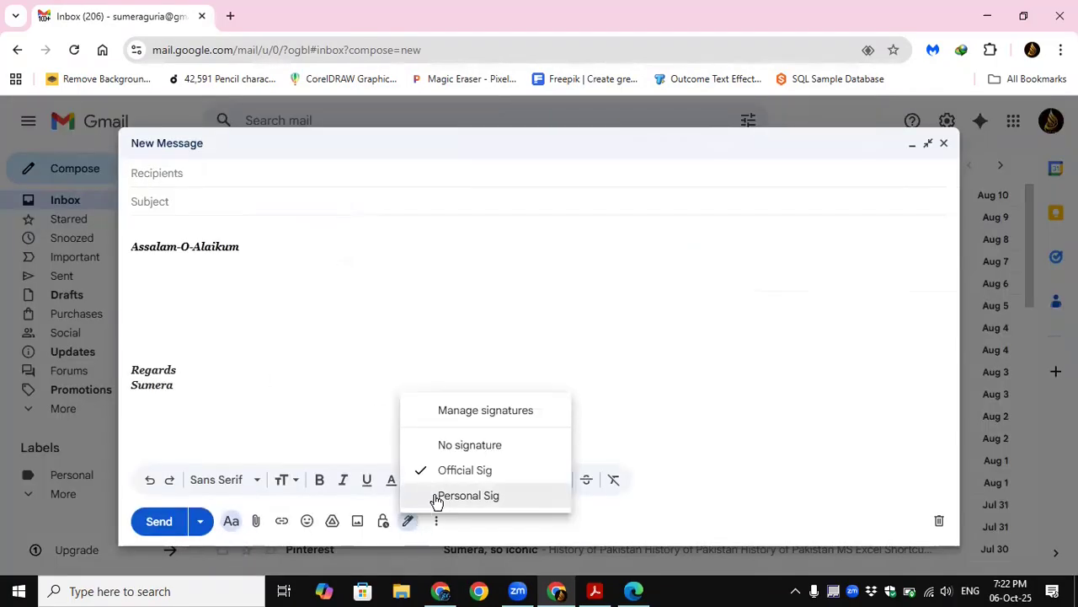
pyautogui.click(459, 445)
pyautogui.click(409, 520)
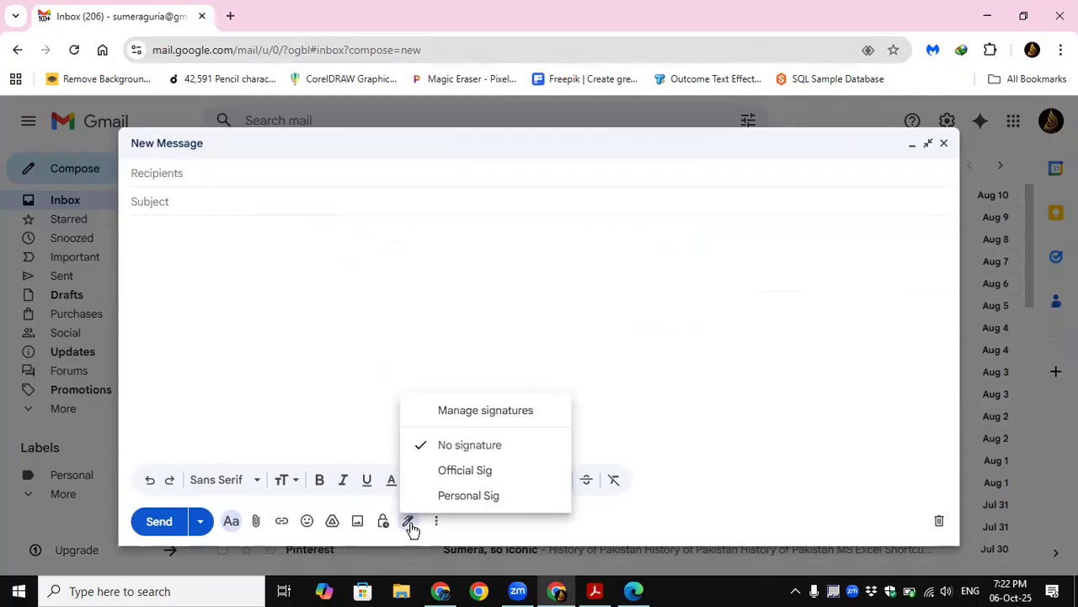
pyautogui.click(451, 498)
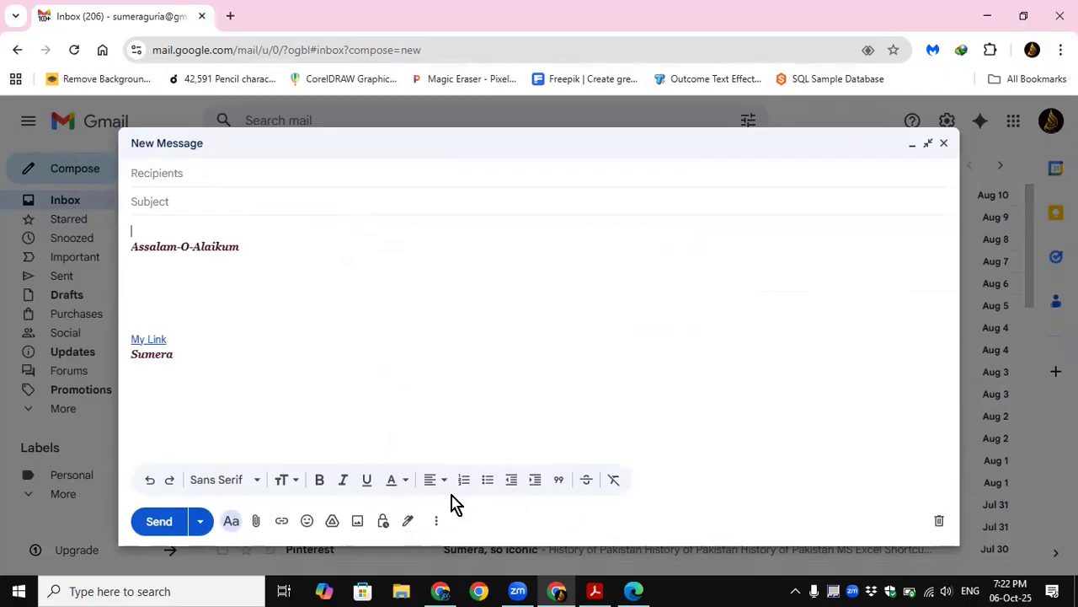
pyautogui.click(152, 339)
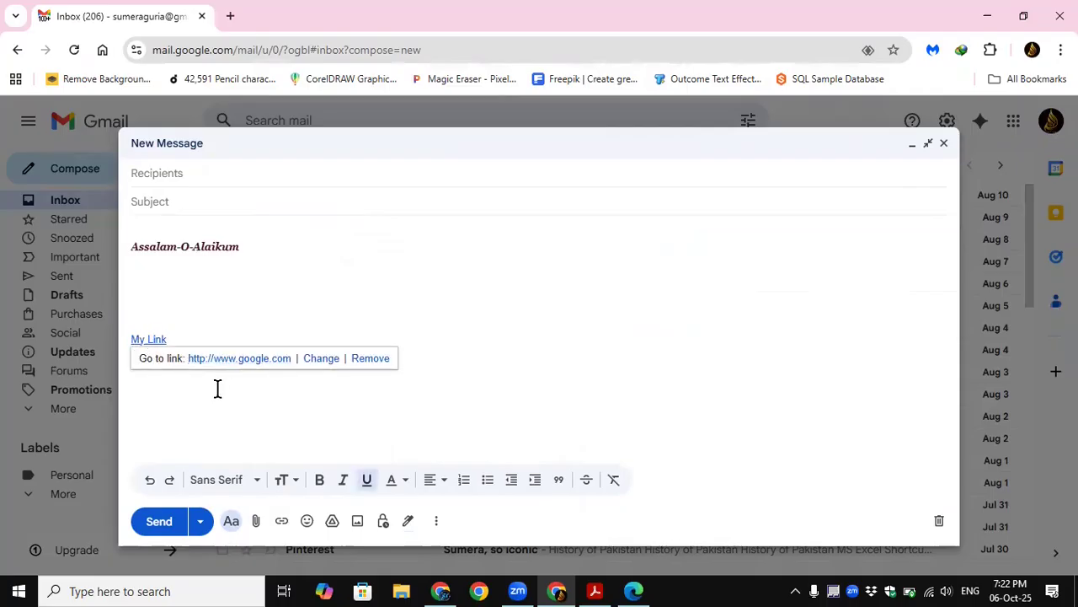
# Step: Send the message to the account's own e-mail address with the subject "testing" and open the received copy
pyautogui.click(199, 179)
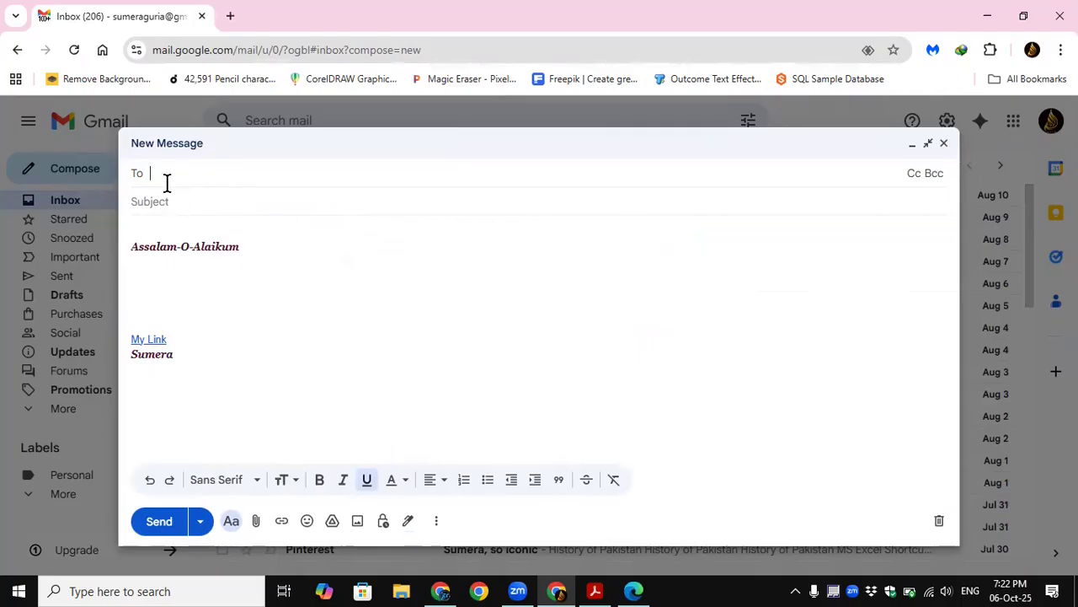
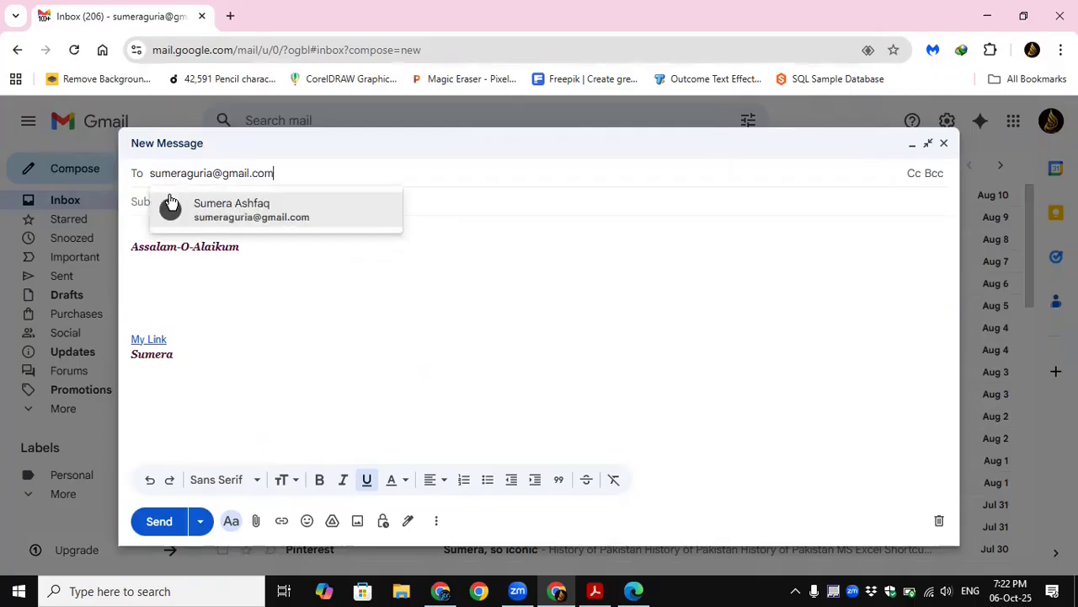
pyautogui.click(173, 210)
pyautogui.click(201, 221)
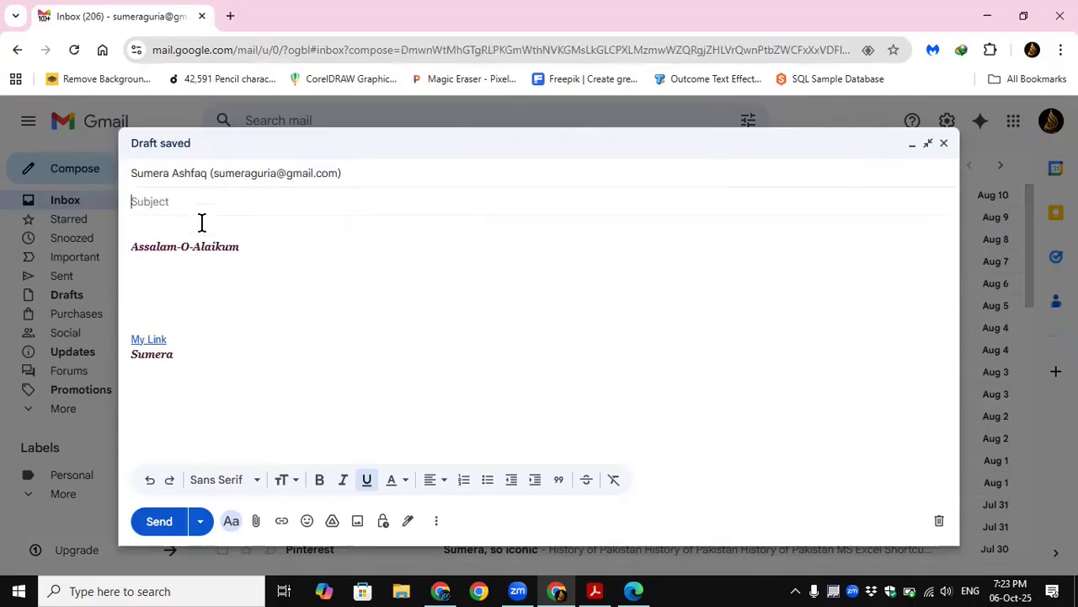
pyautogui.write('testing')
pyautogui.click(160, 522)
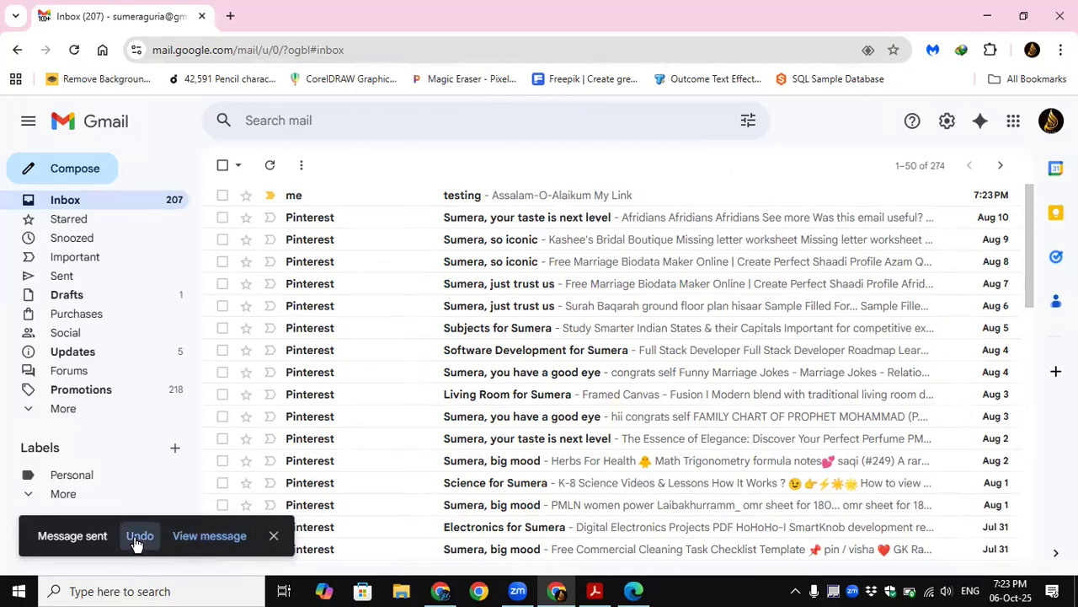
pyautogui.click(503, 199)
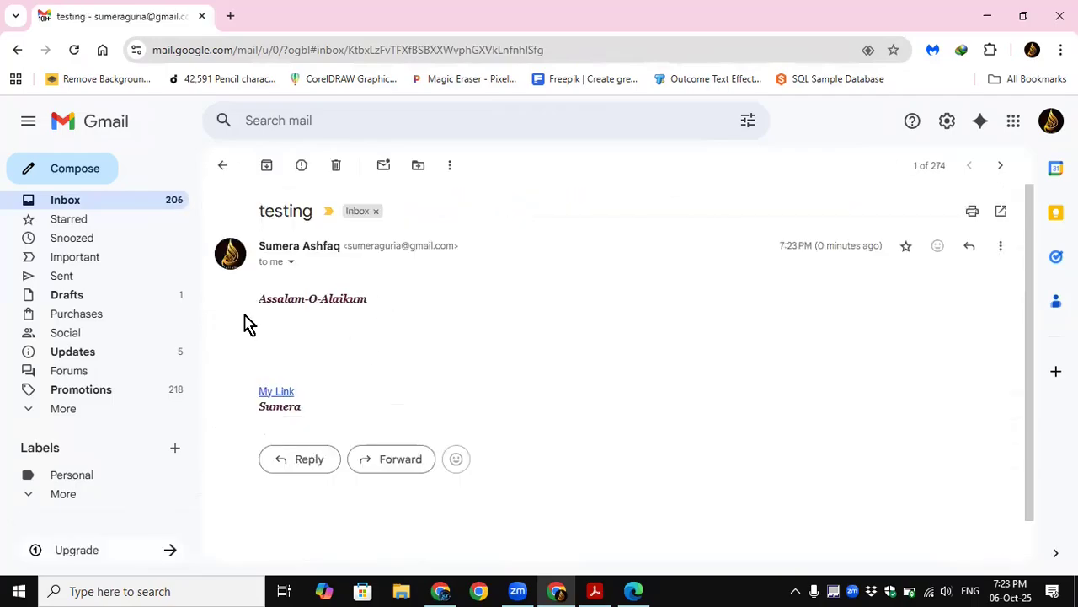
# Step: Follow the "My Link" hyperlink in the received "testing" message, go back to the inbox and reopen the message
pyautogui.click(282, 397)
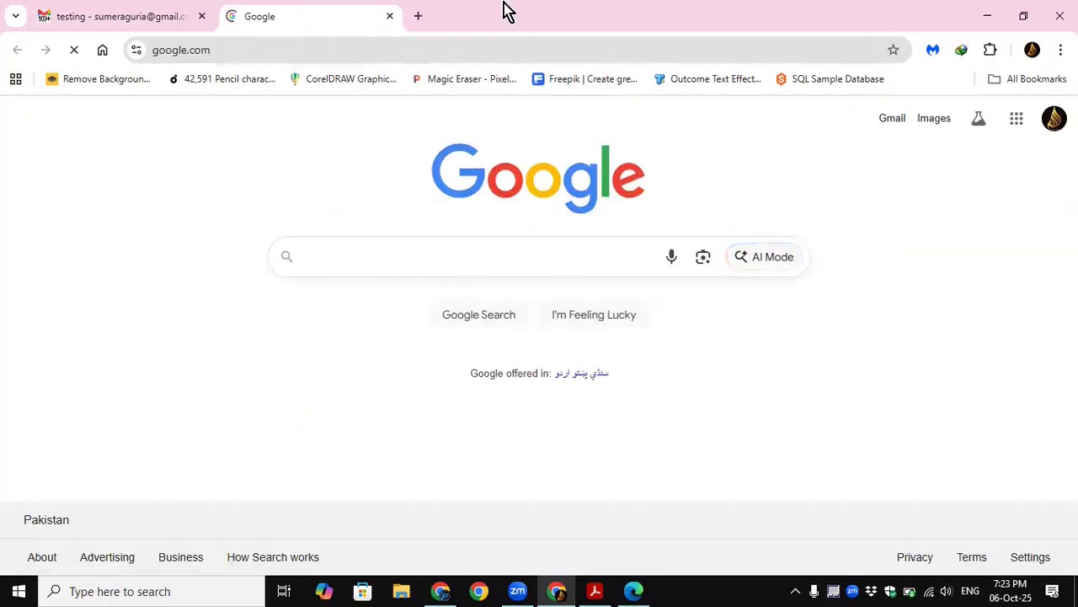
pyautogui.click(135, 20)
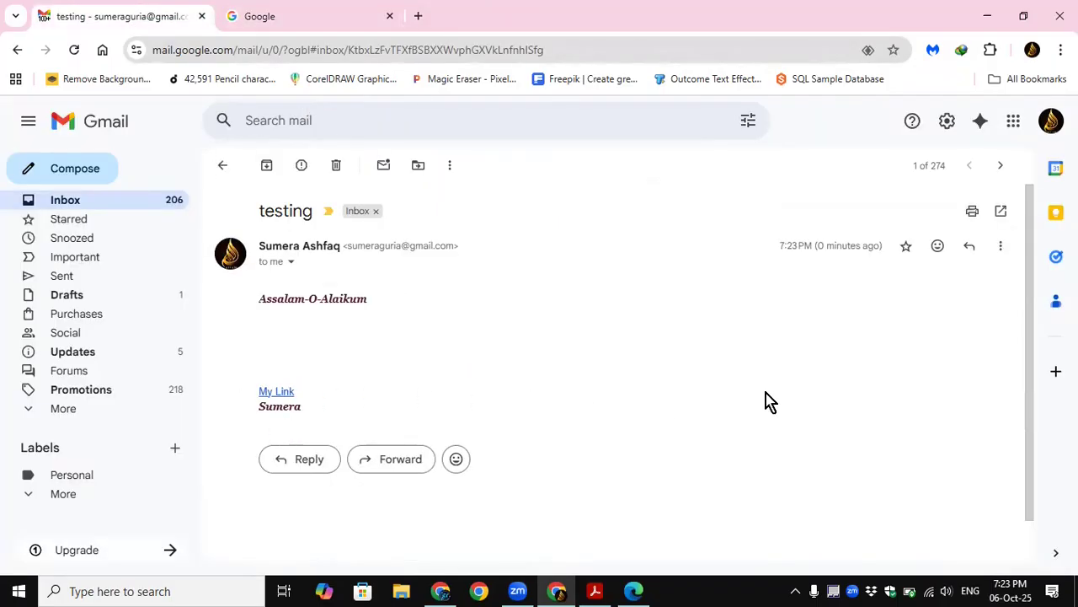
pyautogui.click(169, 48)
pyautogui.moveTo(631, 43); pyautogui.dragTo(153, 50)
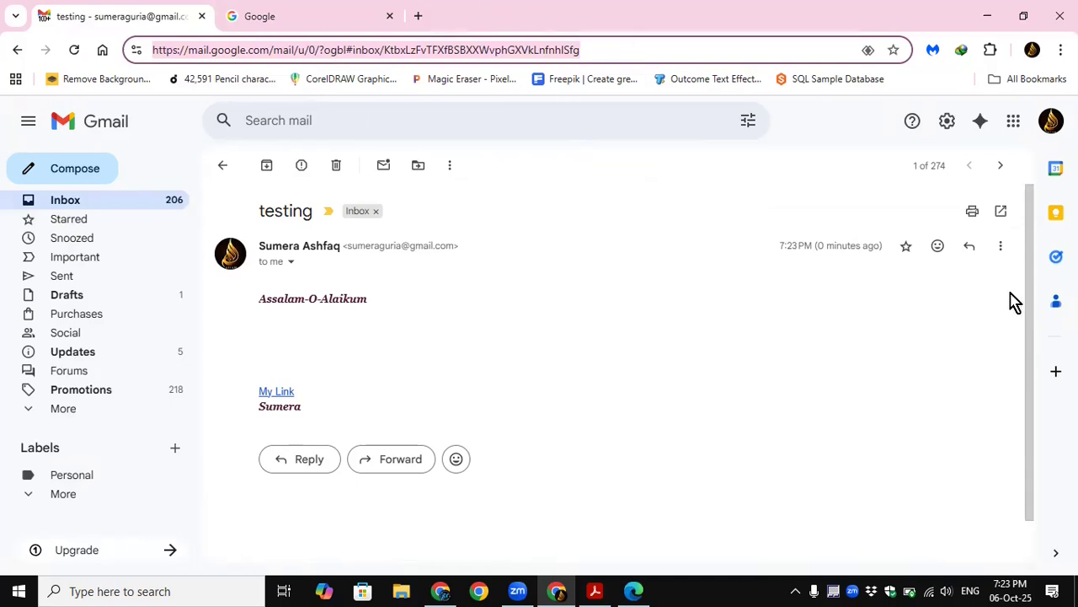
pyautogui.click(103, 208)
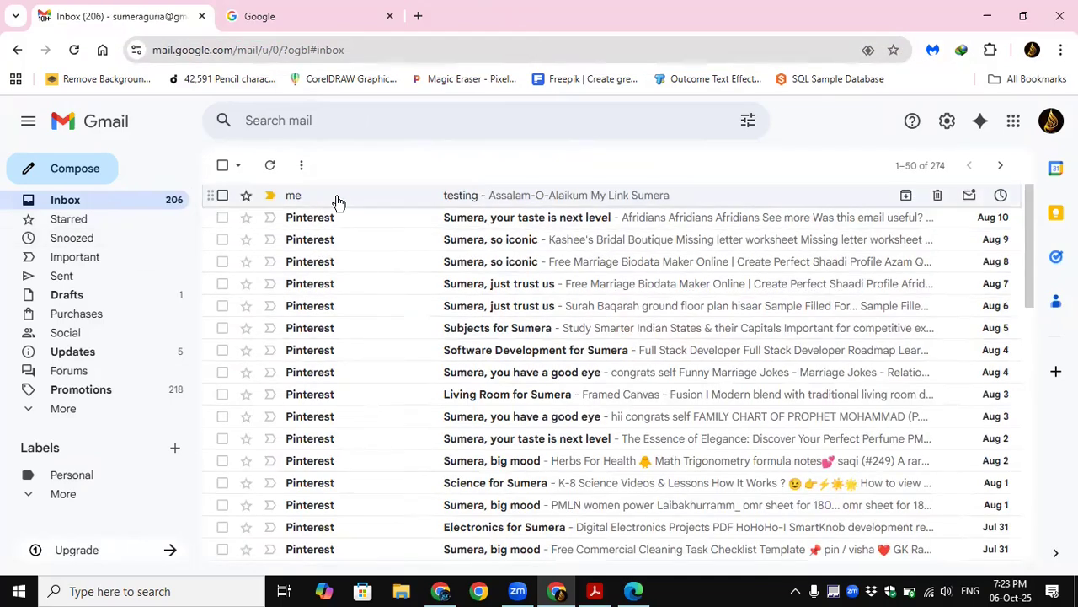
pyautogui.click(337, 200)
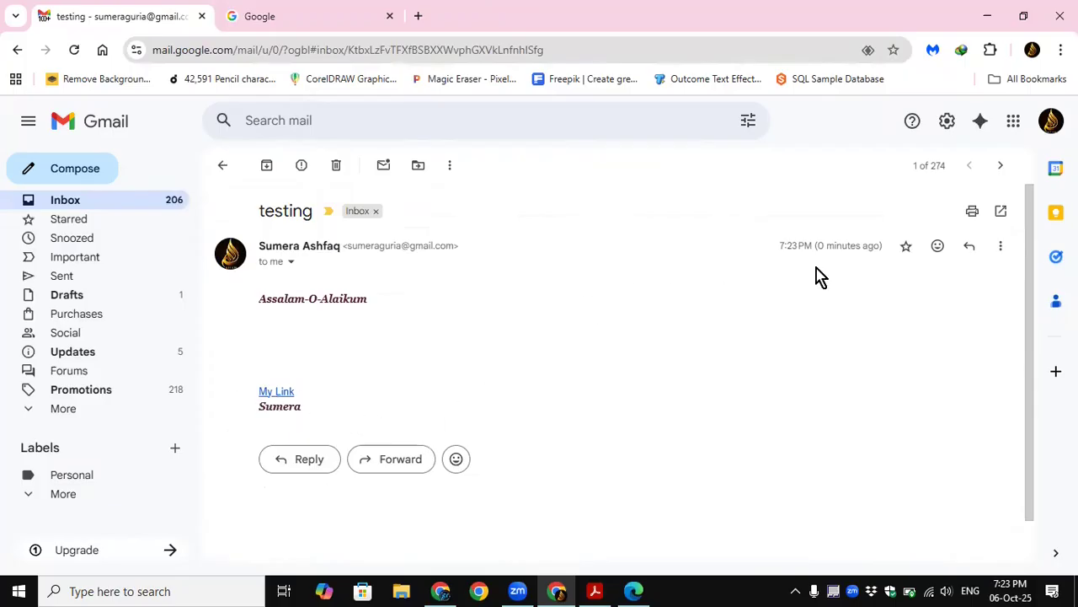
# Step: Set "Personal Sig" as the default signature for new emails in the general settings
pyautogui.click(950, 120)
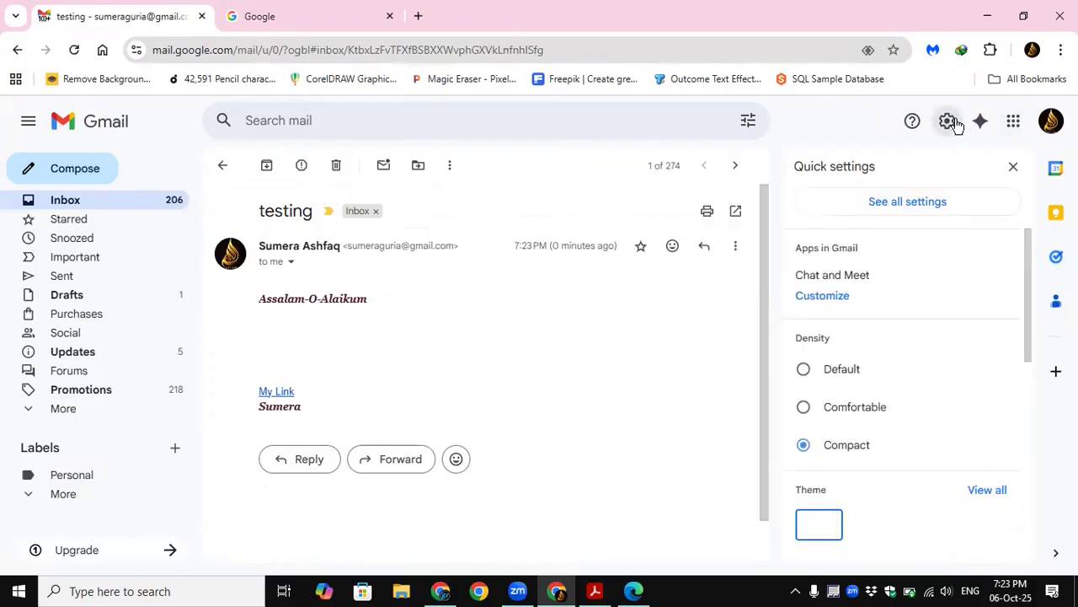
pyautogui.click(908, 202)
pyautogui.scroll(-10, 543, 411)
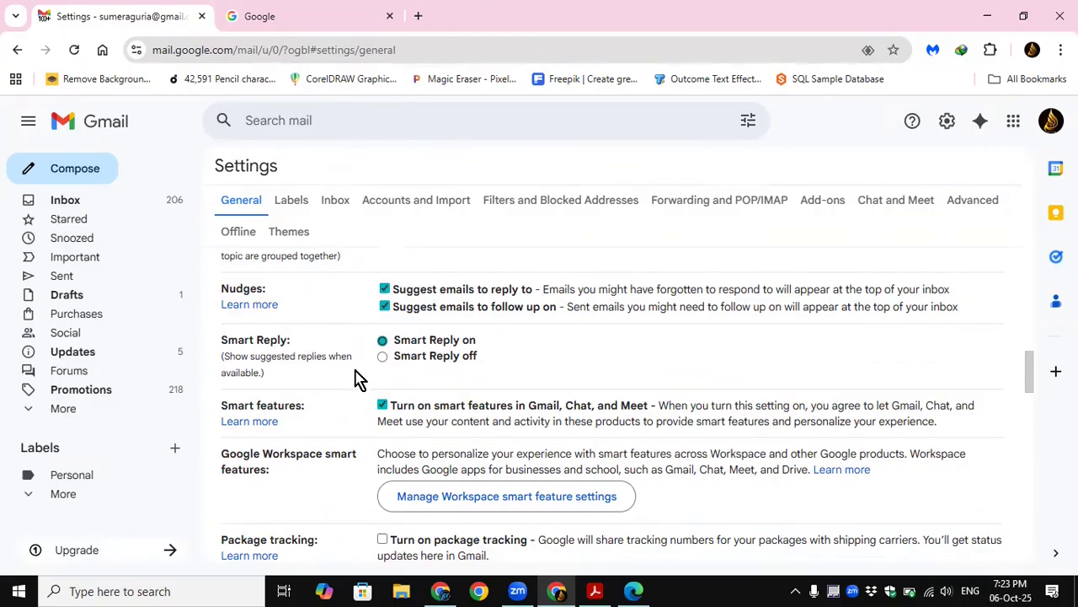
pyautogui.scroll(-4, 353, 392)
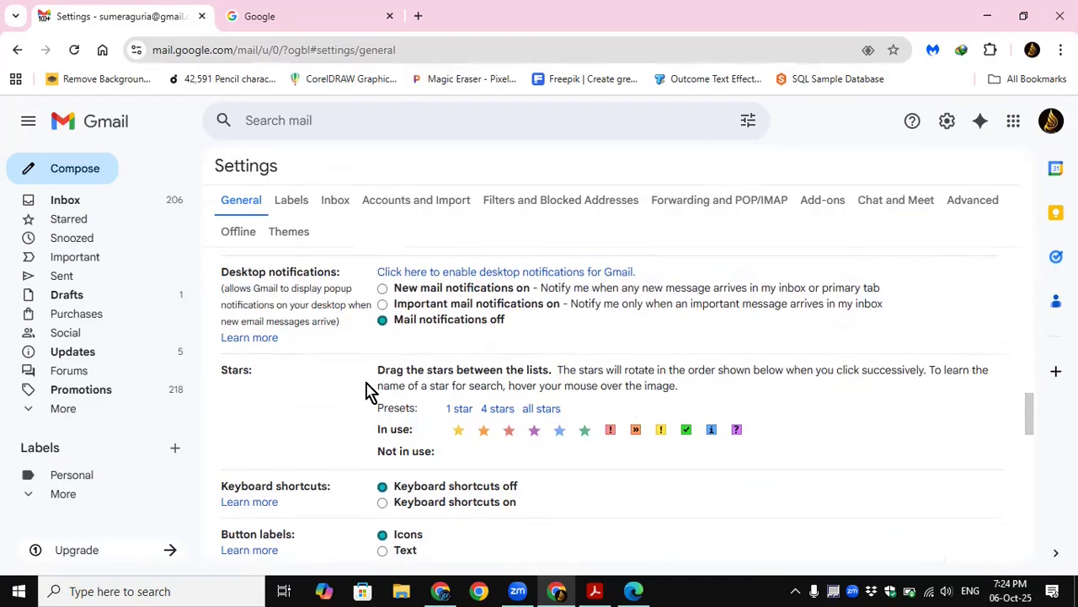
pyautogui.scroll(6, 347, 416)
pyautogui.scroll(-5, 343, 421)
pyautogui.scroll(-10, 347, 427)
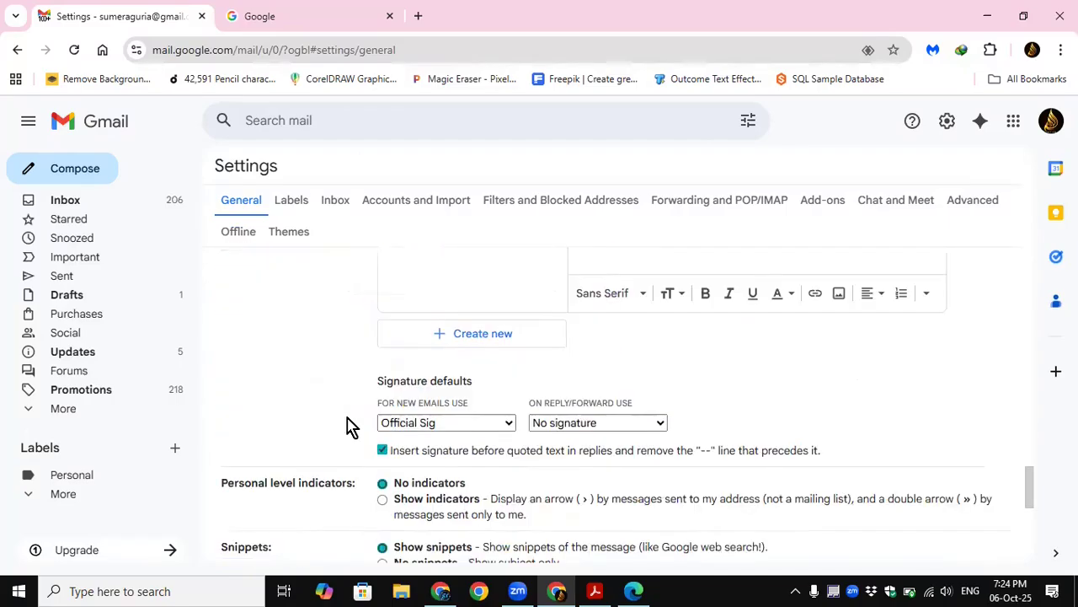
pyautogui.scroll(4, 352, 426)
pyautogui.scroll(-2, 354, 424)
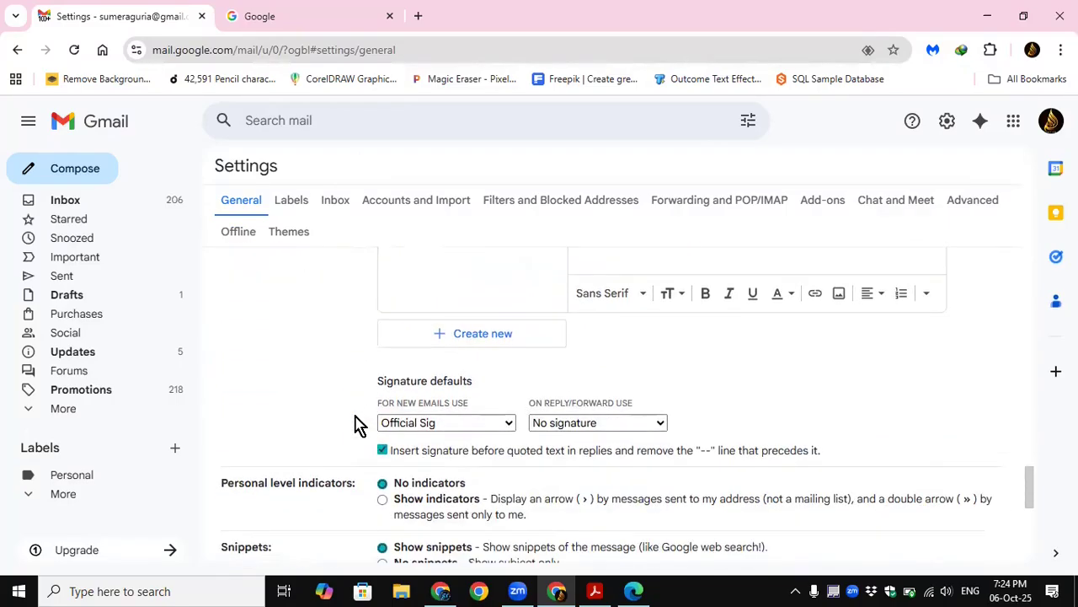
pyautogui.click(440, 424)
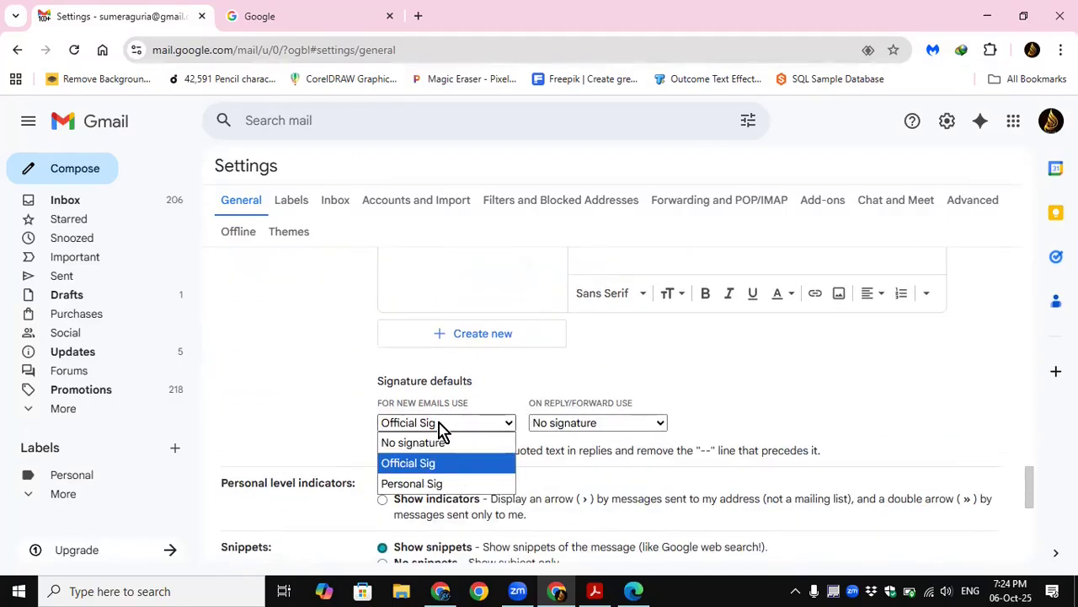
pyautogui.click(431, 483)
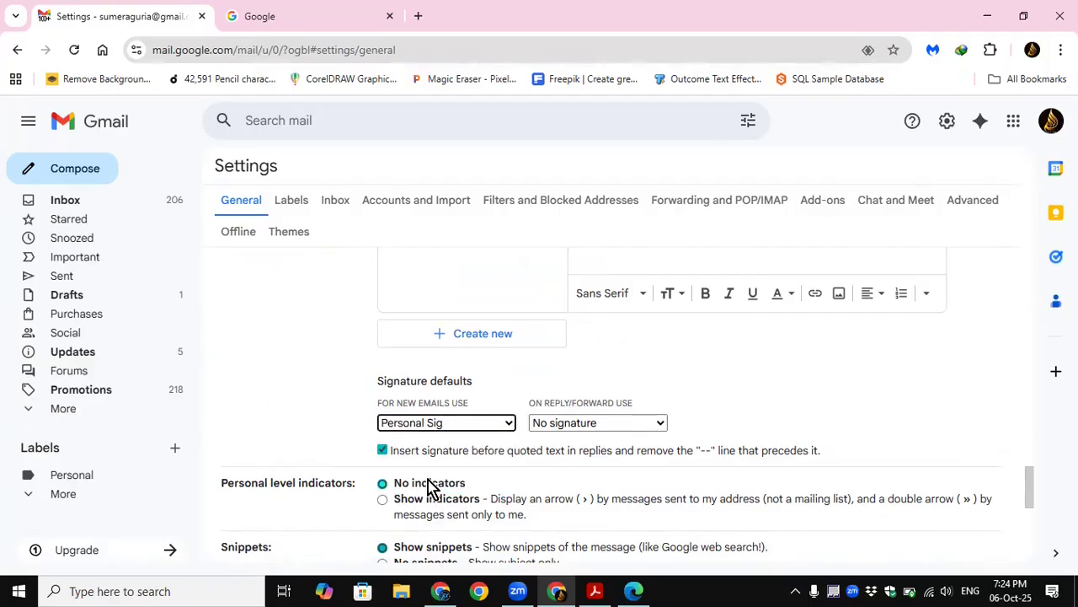
# Step: Set "Official Sig" as the default signature for replies and forwards and save the settings
pyautogui.click(653, 429)
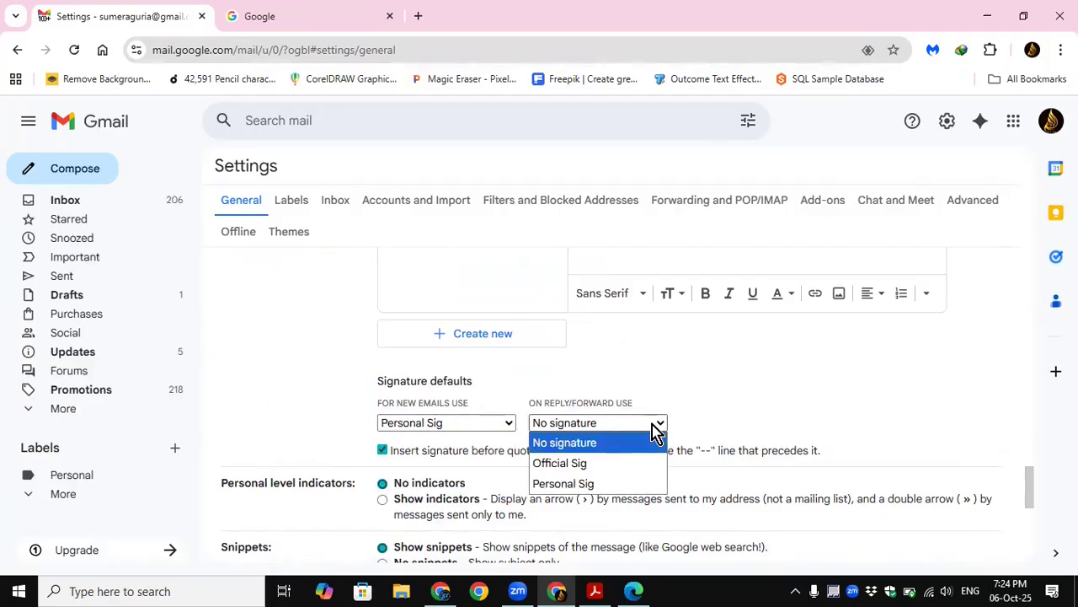
pyautogui.click(570, 469)
pyautogui.moveTo(1036, 481); pyautogui.dragTo(1030, 548)
pyautogui.click(594, 484)
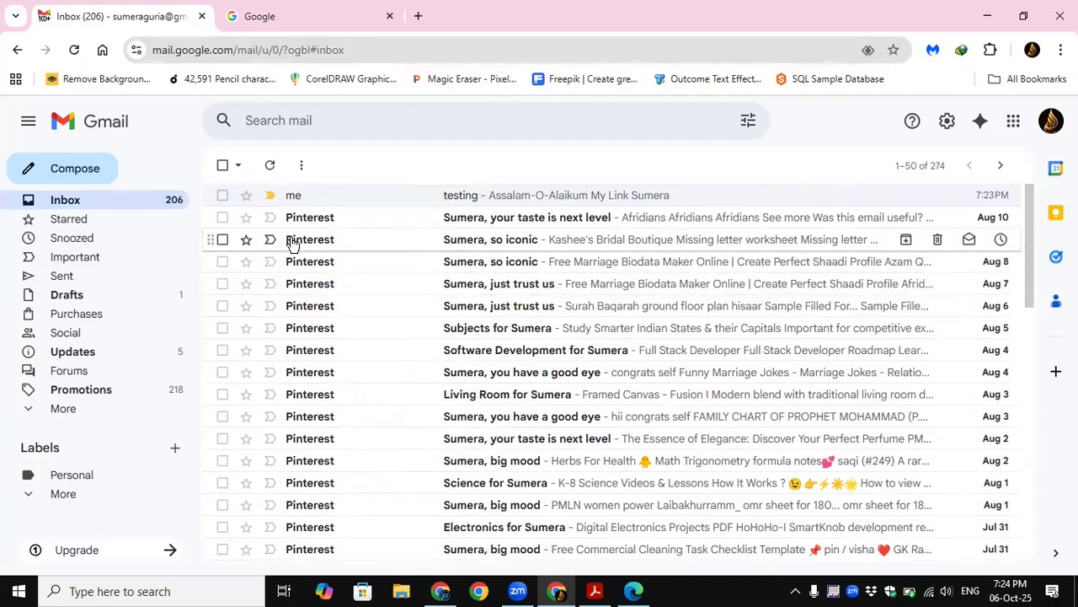
# Step: Check the default signatures by starting and discarding a new message and starting a reply to the "testing" message
pyautogui.click(82, 174)
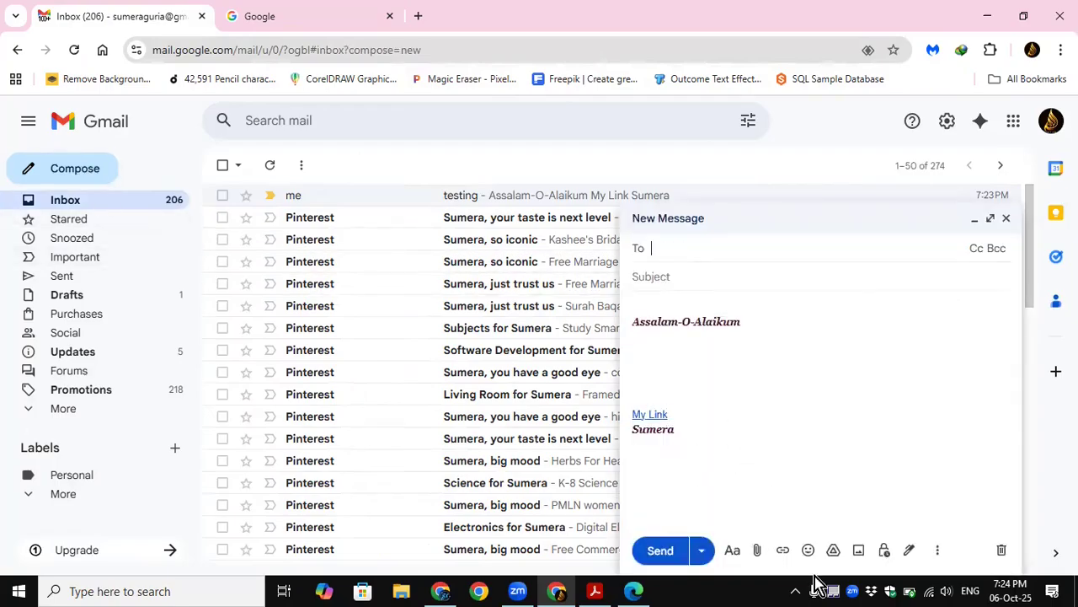
pyautogui.click(1000, 550)
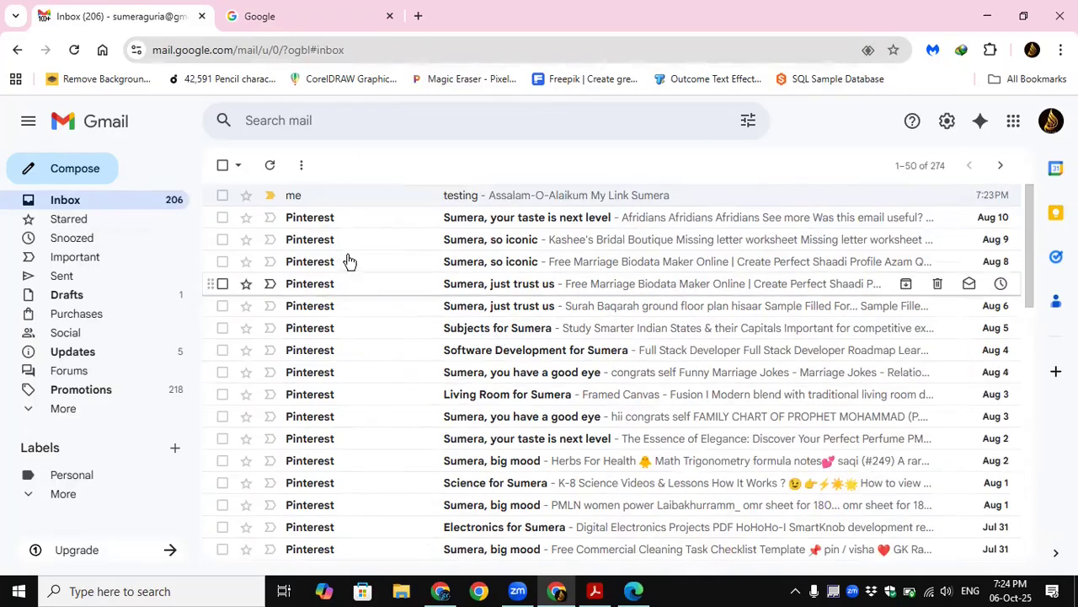
pyautogui.click(331, 202)
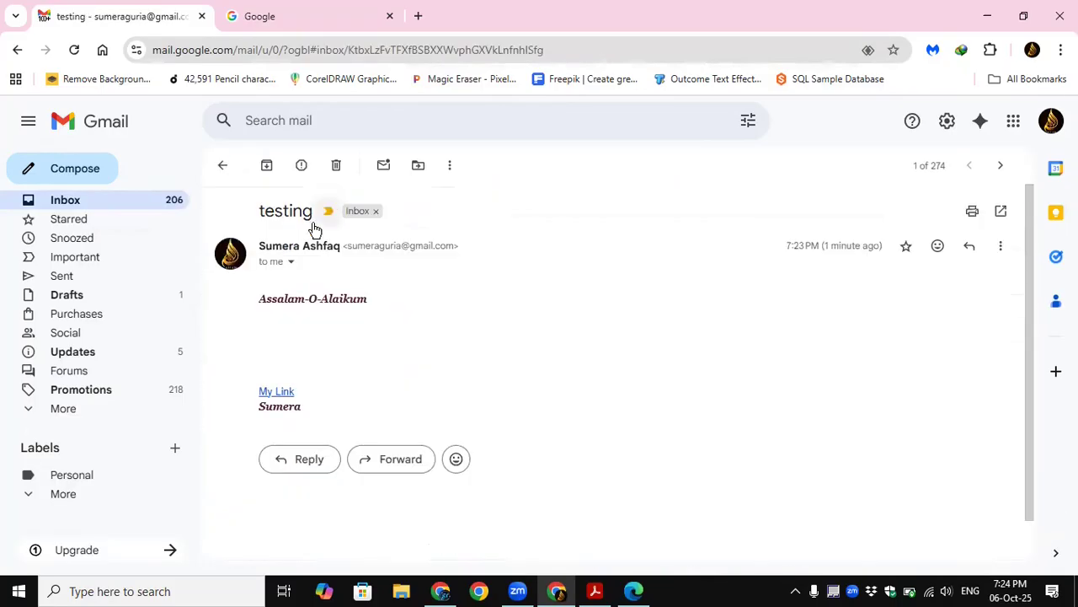
pyautogui.click(299, 460)
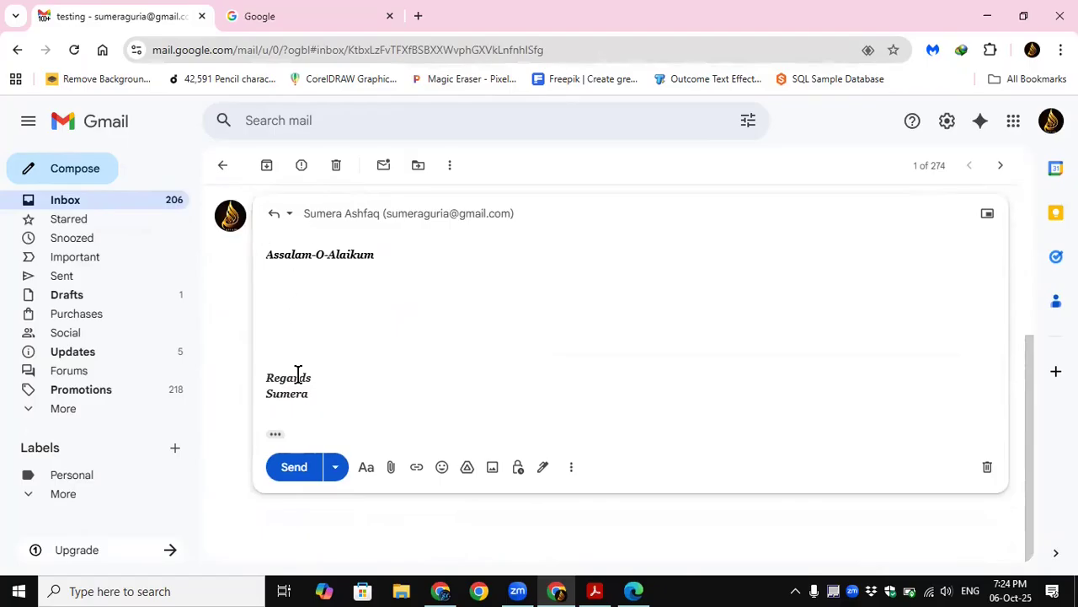
pyautogui.scroll(3, 599, 388)
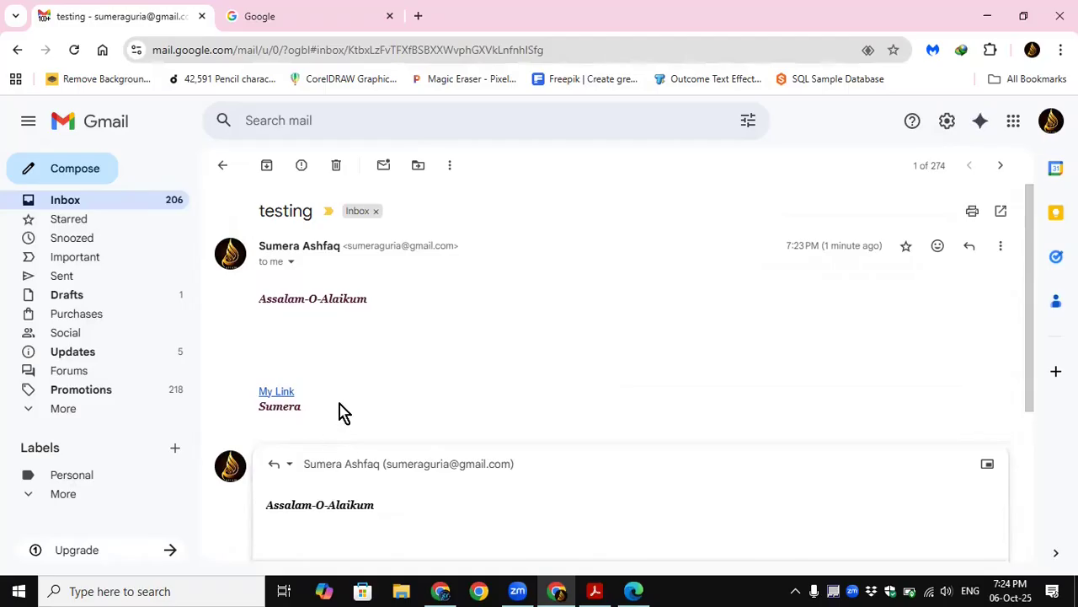
pyautogui.scroll(-1, 540, 422)
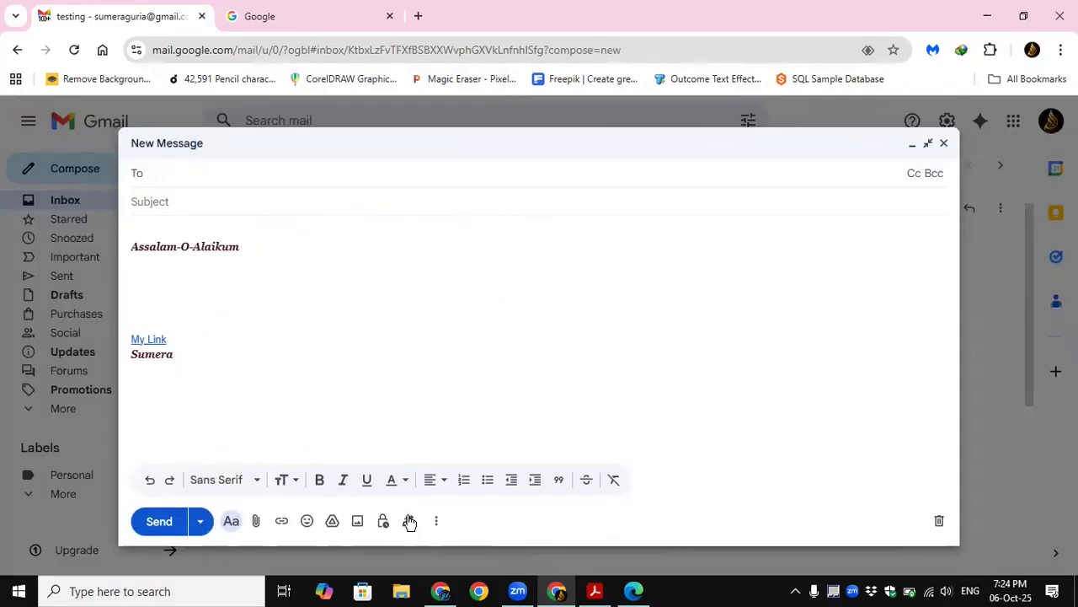
# Step: Start an enlarged new message and switch its signature to "No signature"
pyautogui.click(408, 521)
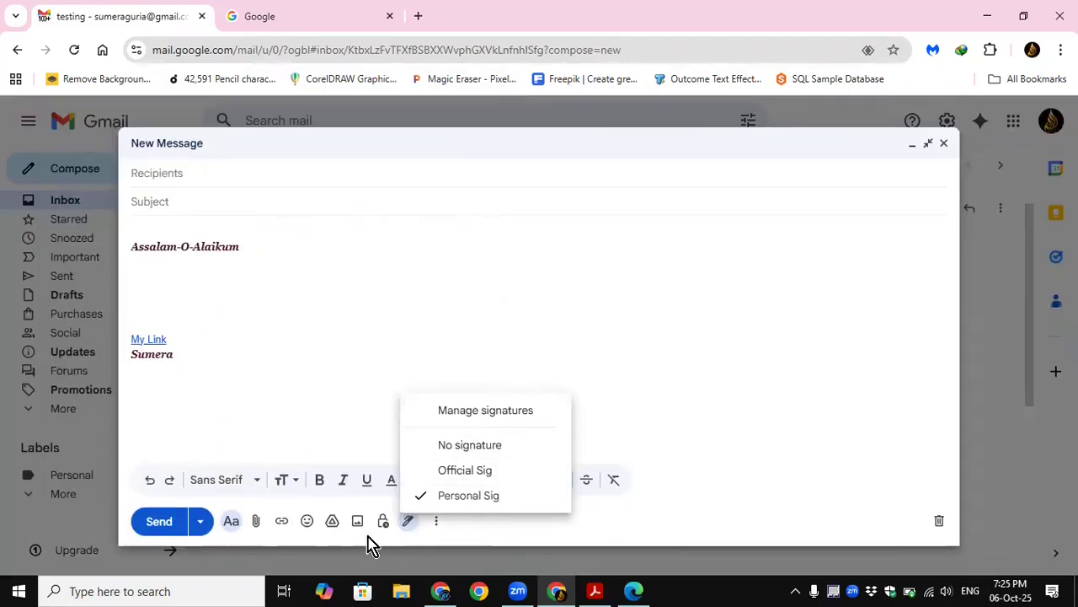
pyautogui.click(477, 534)
pyautogui.click(408, 521)
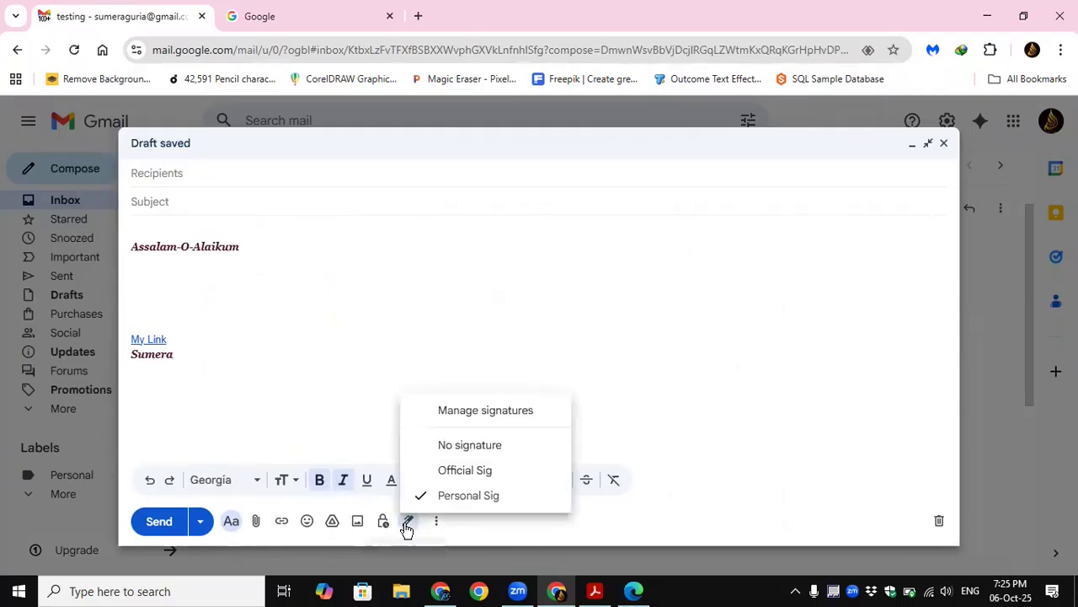
pyautogui.click(473, 447)
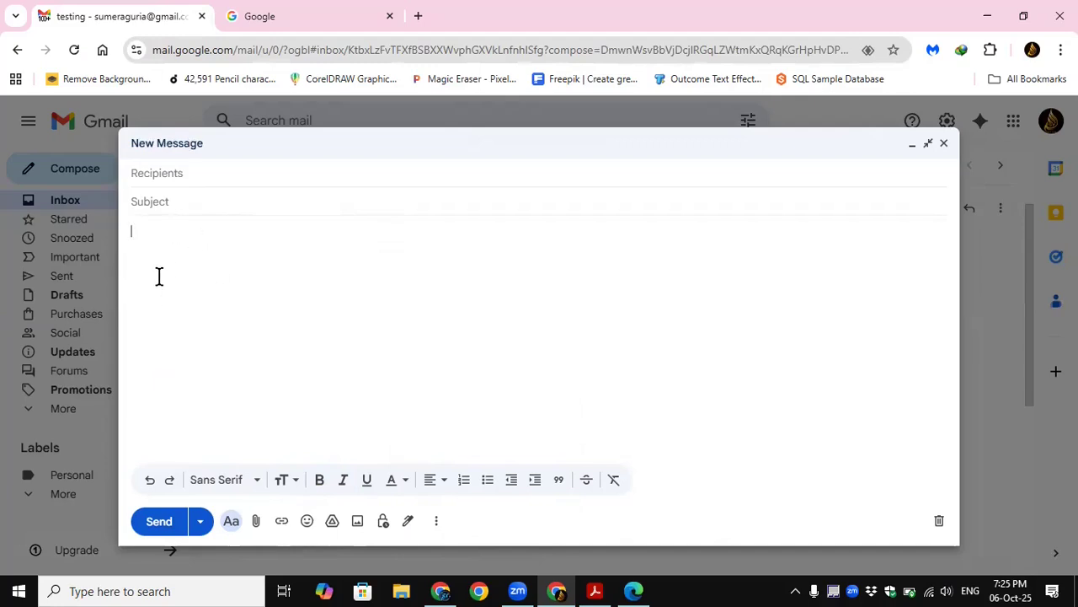
pyautogui.click(281, 522)
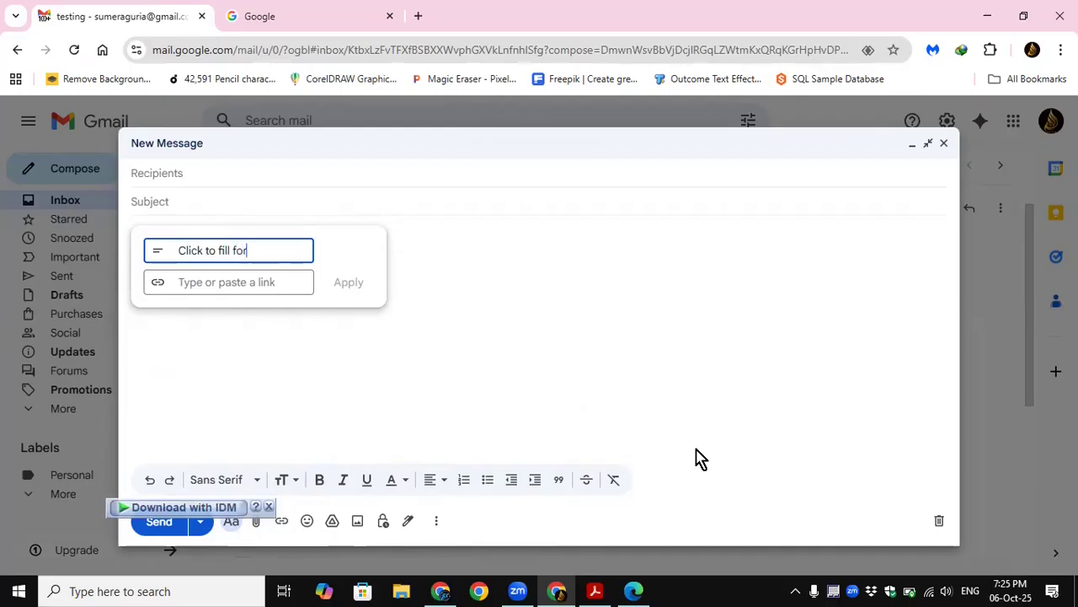
pyautogui.click(205, 283)
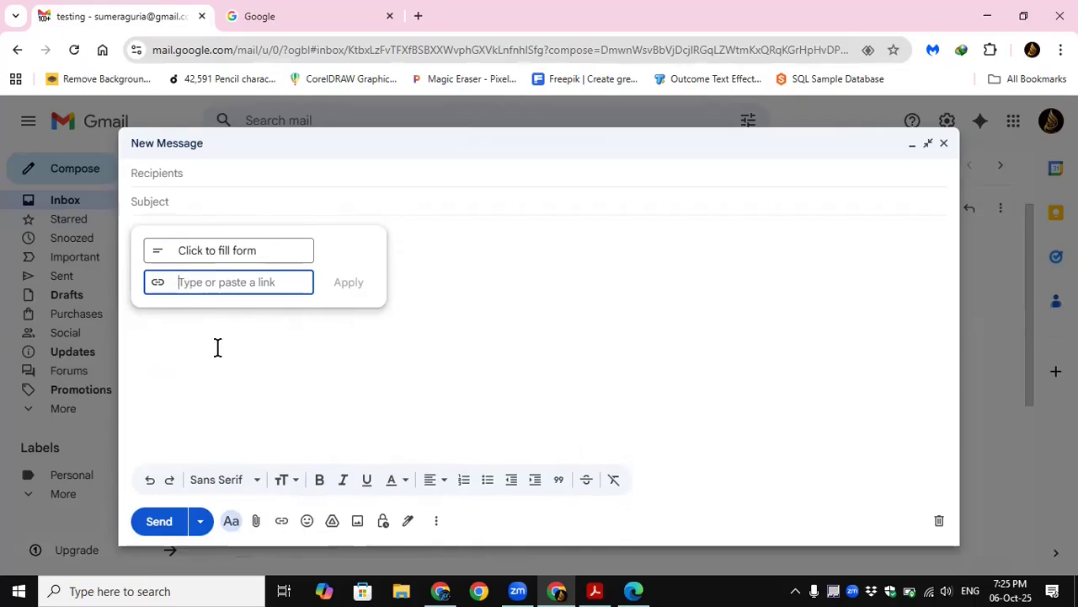
pyautogui.write('www.aio')
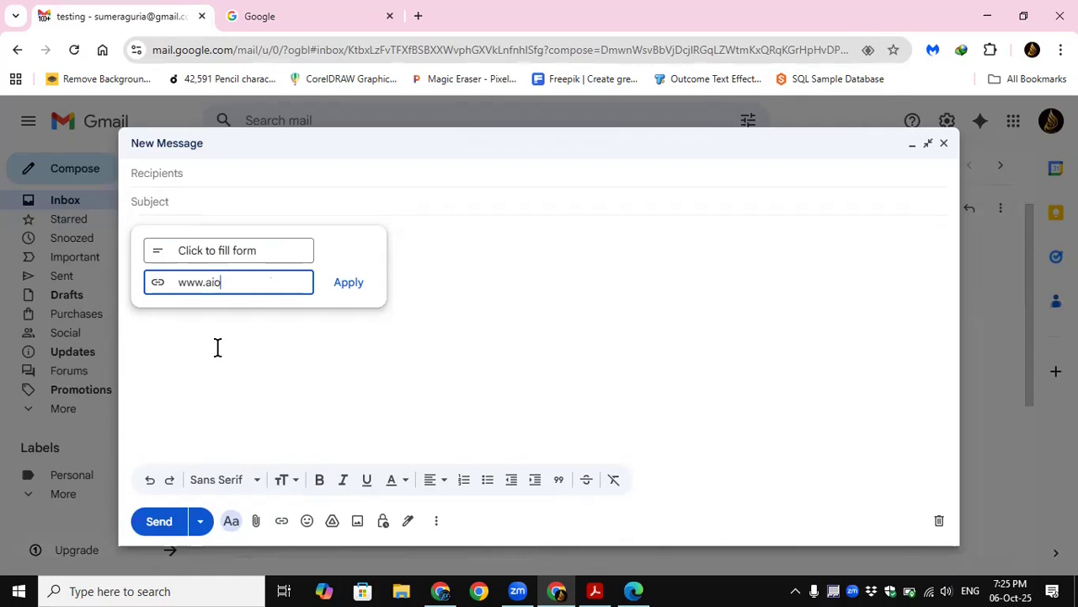
pyautogui.write('.edu.k')
pyautogui.press('Return')
pyautogui.press('Return')
pyautogui.press('Return')
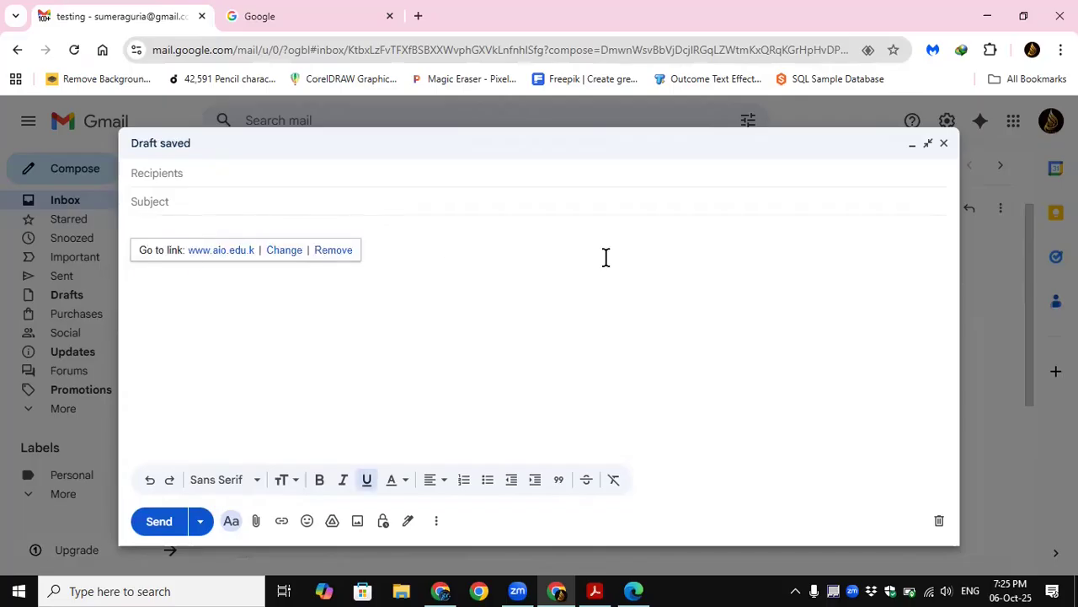
pyautogui.click(279, 279)
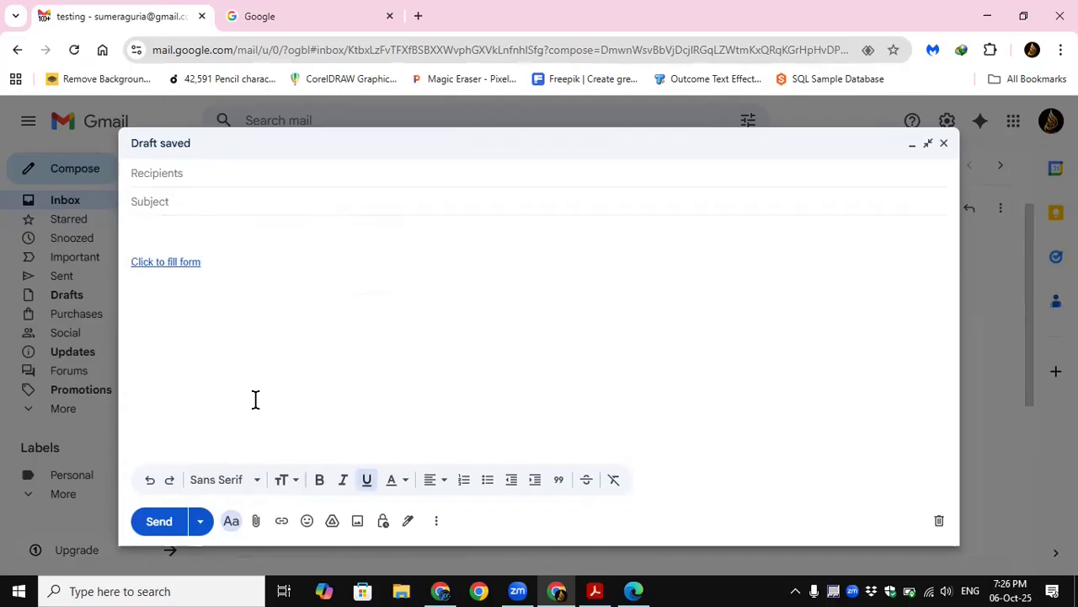
# Step: Test the target of the "Click to fill form" link and return to the draft
pyautogui.click(173, 259)
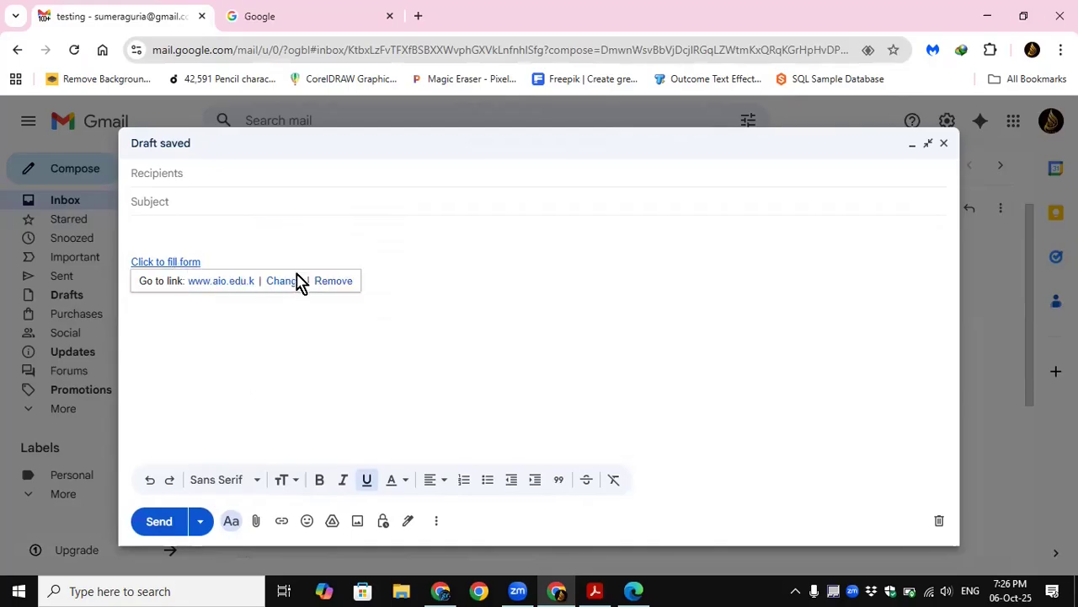
pyautogui.click(208, 283)
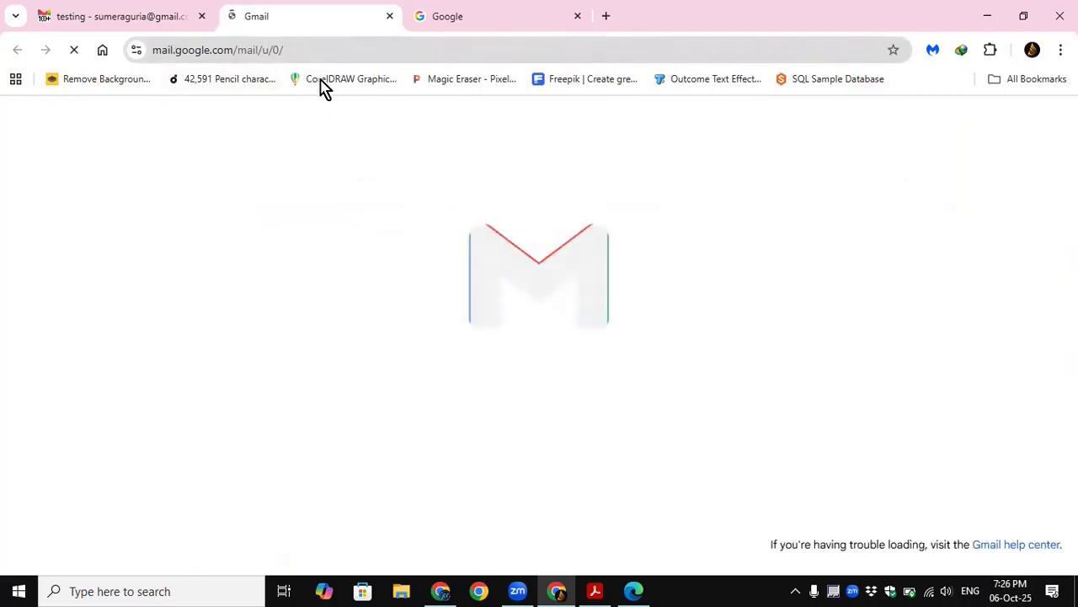
pyautogui.click(130, 21)
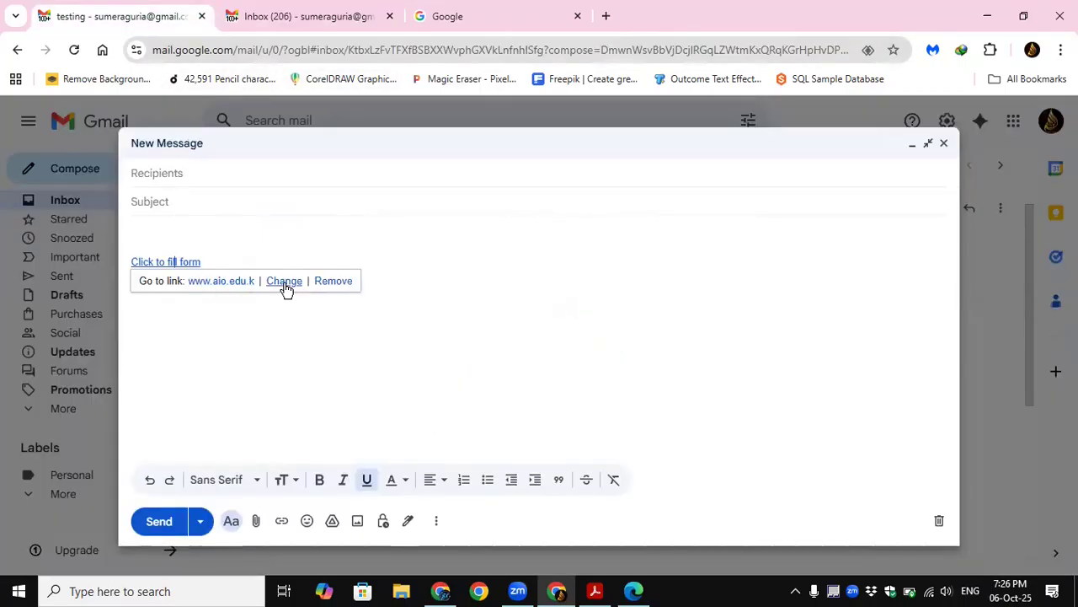
pyautogui.click(284, 280)
pyautogui.click(212, 325)
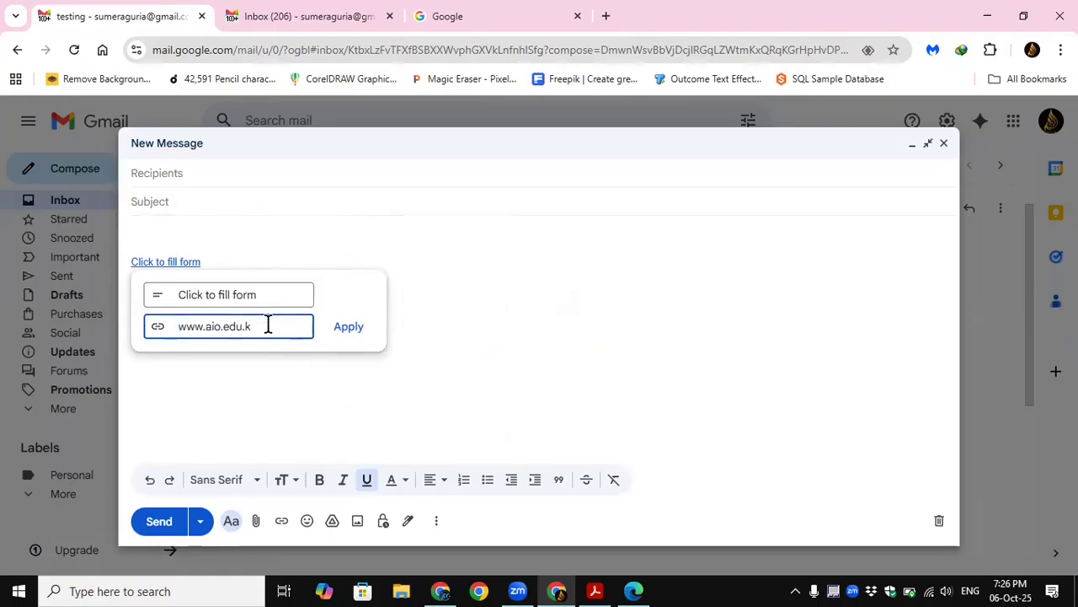
pyautogui.write('u')
pyautogui.click(252, 326)
pyautogui.click(357, 331)
pyautogui.moveTo(187, 268)
pyautogui.mouseDown()
pyautogui.moveTo(198, 281)
pyautogui.moveTo(172, 258)
pyautogui.mouseUp()
pyautogui.click(190, 264)
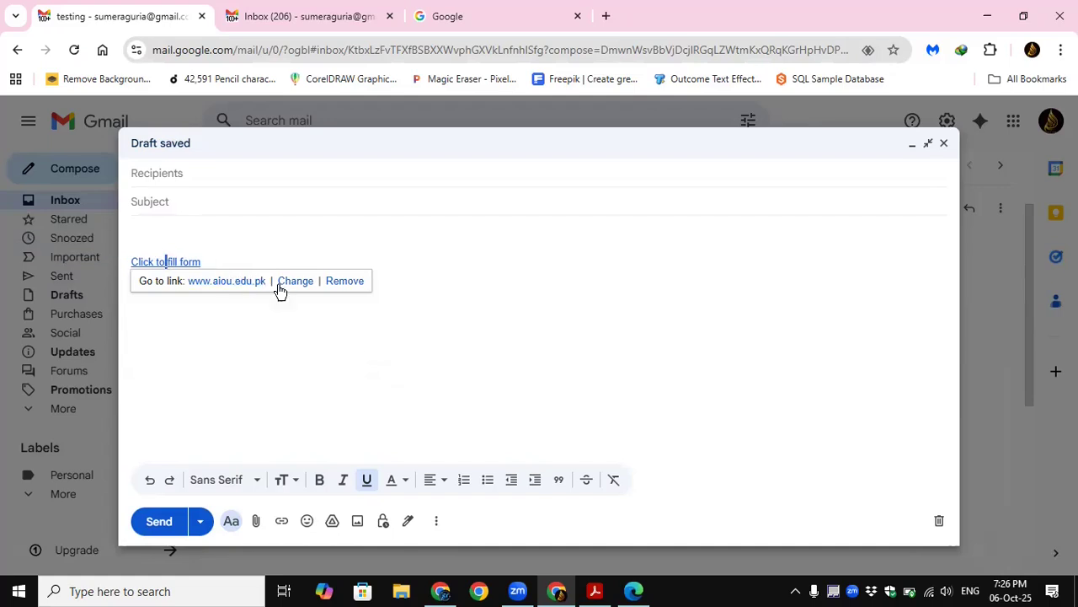
pyautogui.click(228, 284)
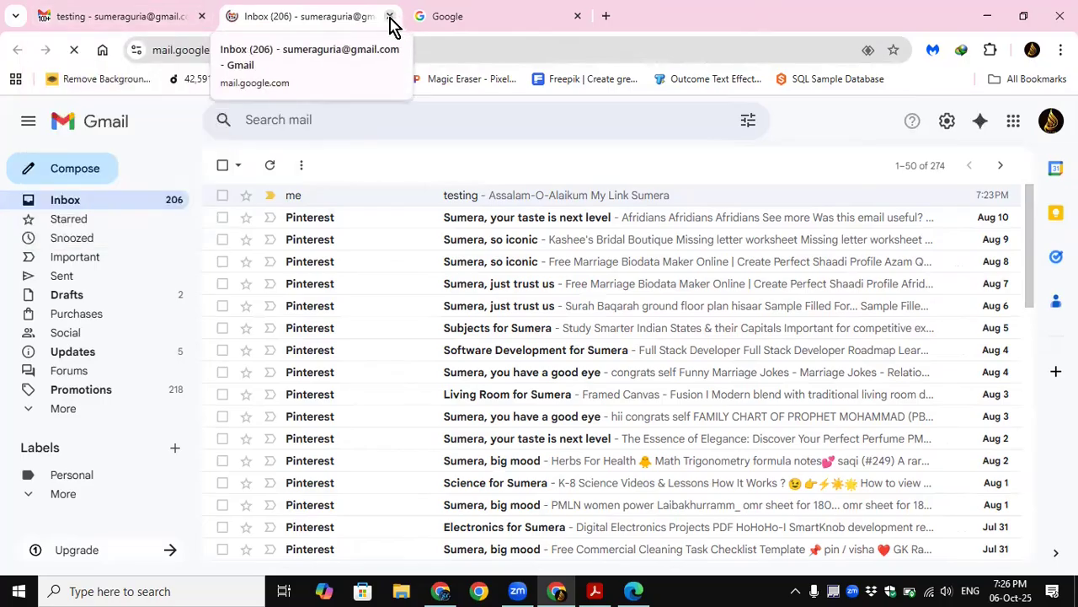
pyautogui.click(147, 28)
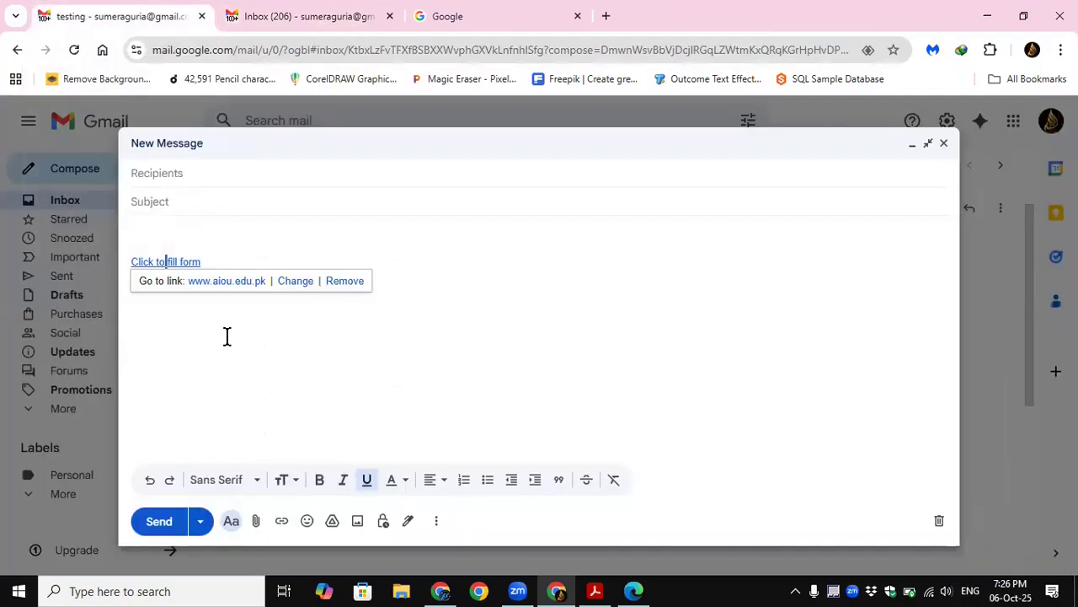
# Step: Address the message to the user's own e-mail, set its subject to "link" and send it
pyautogui.click(176, 173)
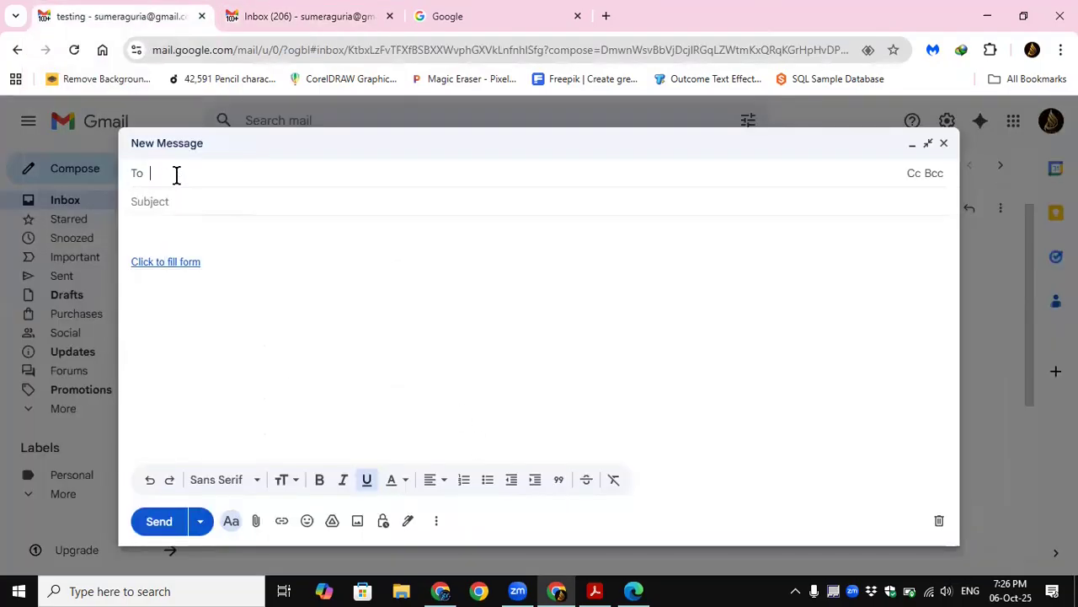
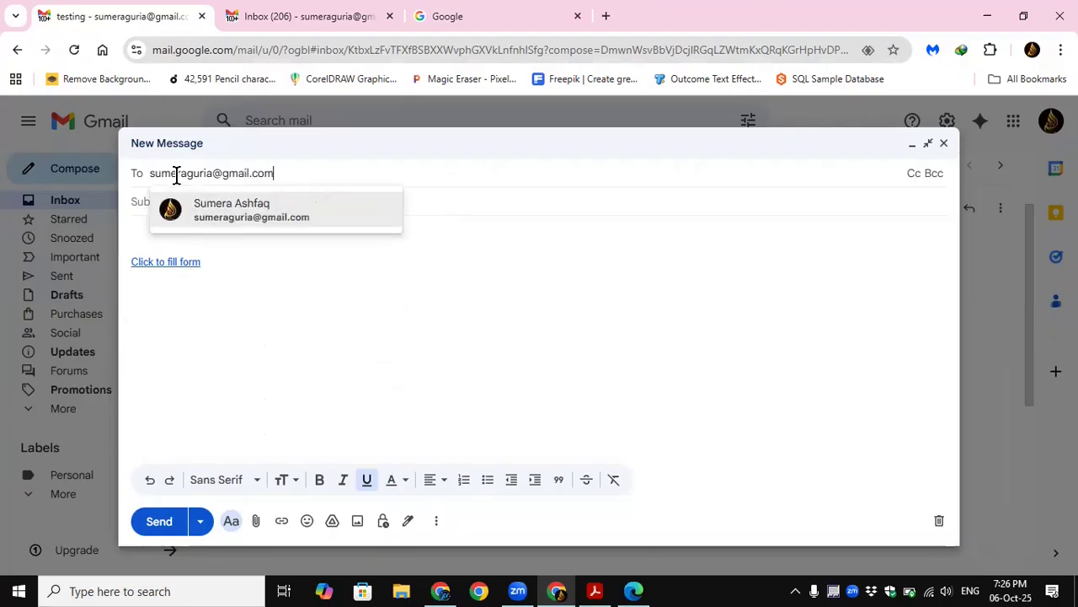
pyautogui.click(207, 215)
pyautogui.press('Tab')
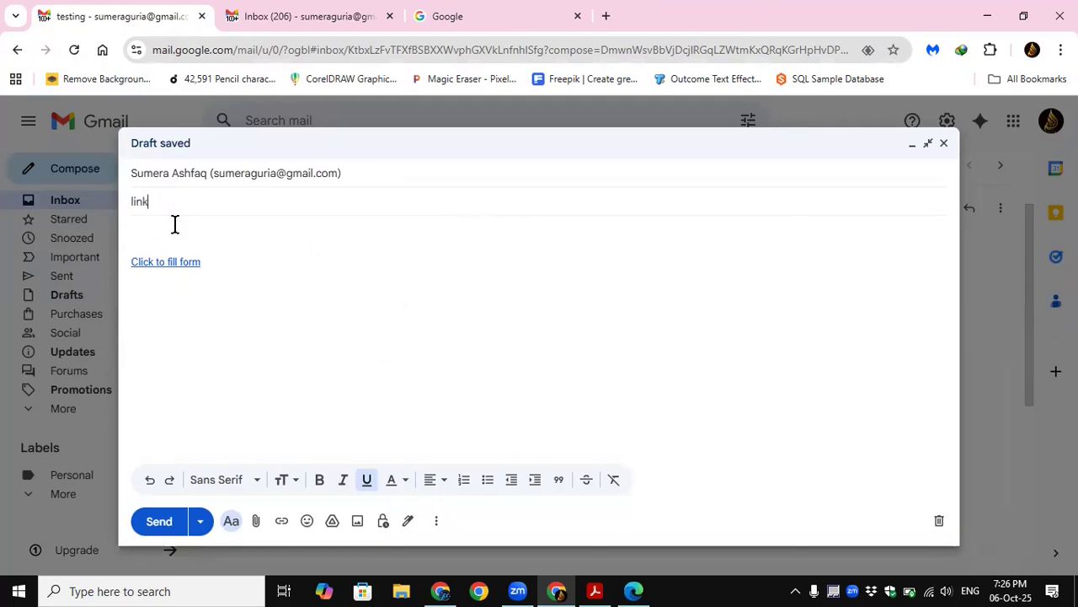
pyautogui.click(160, 524)
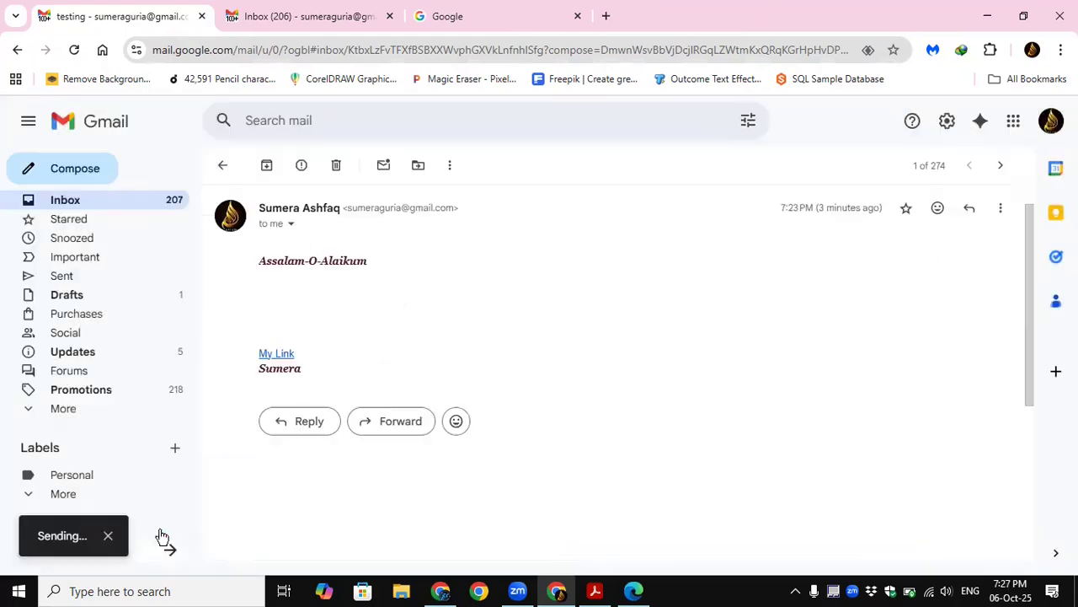
# Step: Open the received "link" message from the inbox, test its "Click to fill form" link and return to the message
pyautogui.click(82, 205)
pyautogui.click(522, 199)
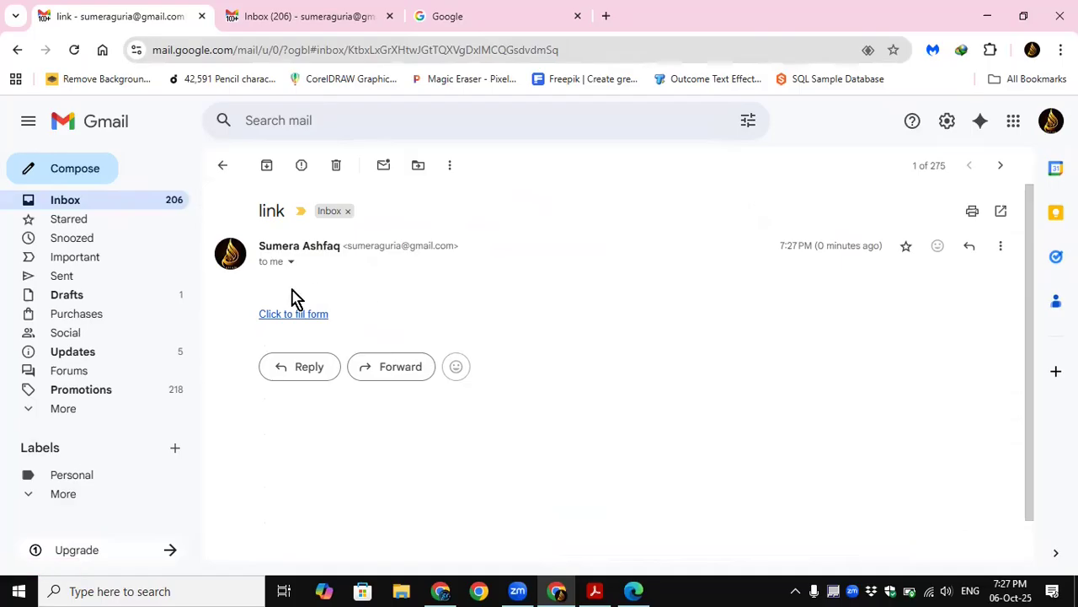
pyautogui.click(390, 16)
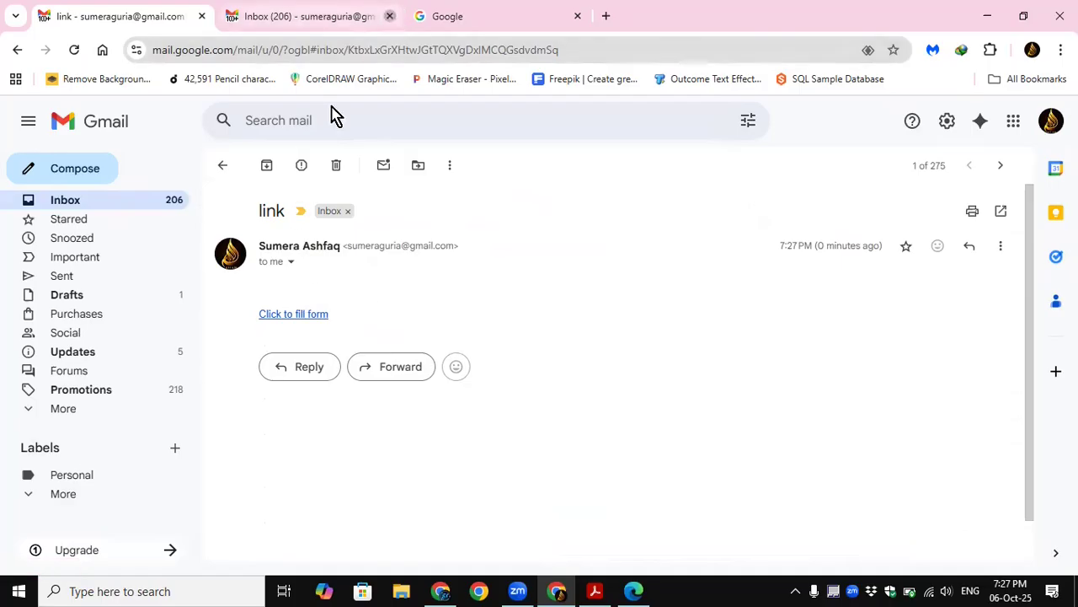
pyautogui.click(285, 317)
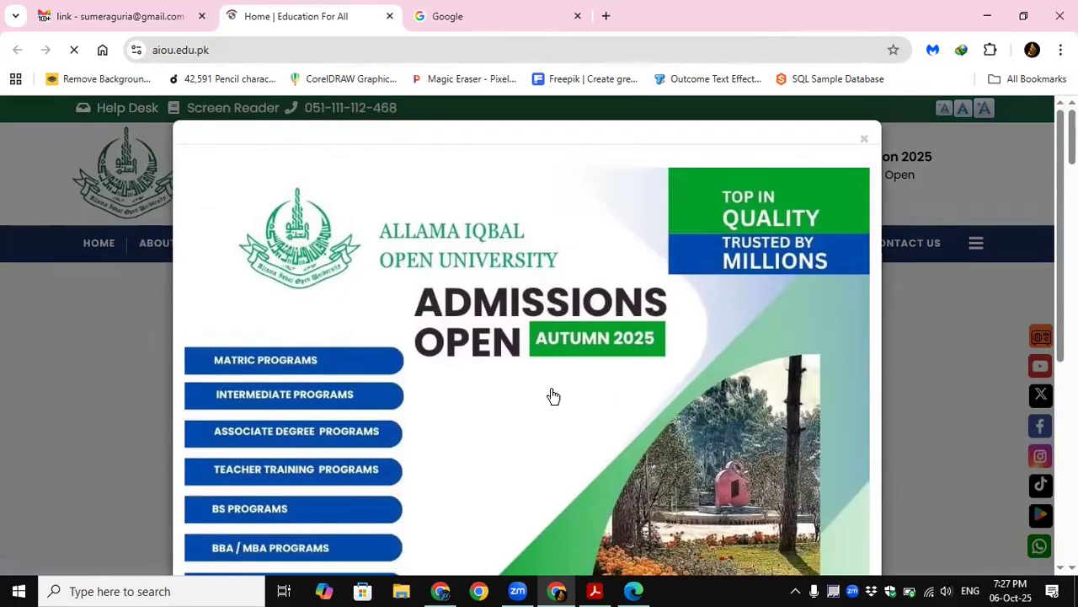
pyautogui.scroll(-5, 551, 402)
pyautogui.scroll(5, 551, 402)
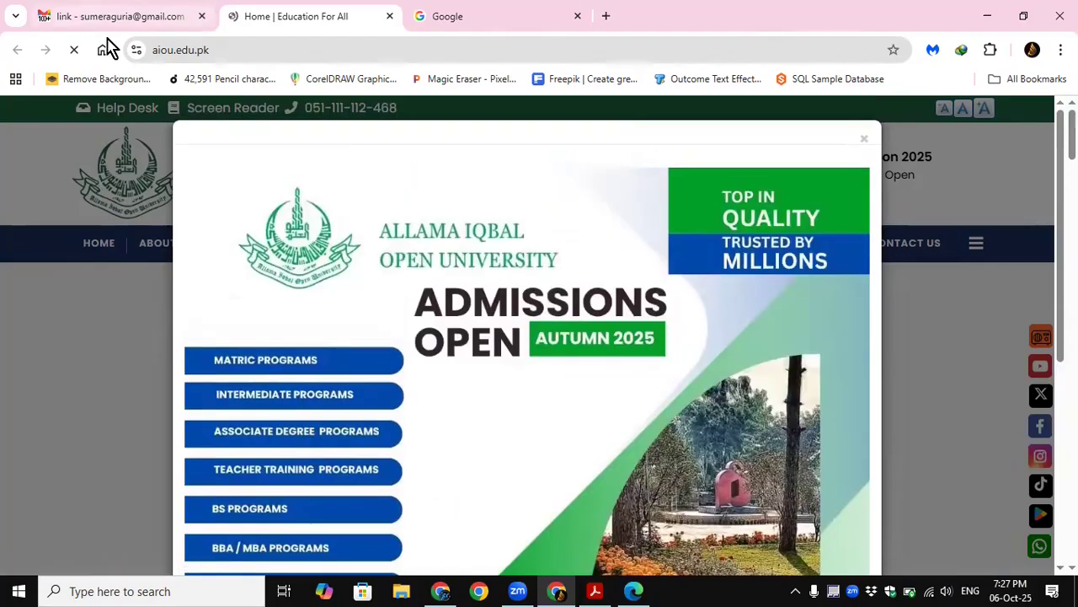
pyautogui.click(109, 17)
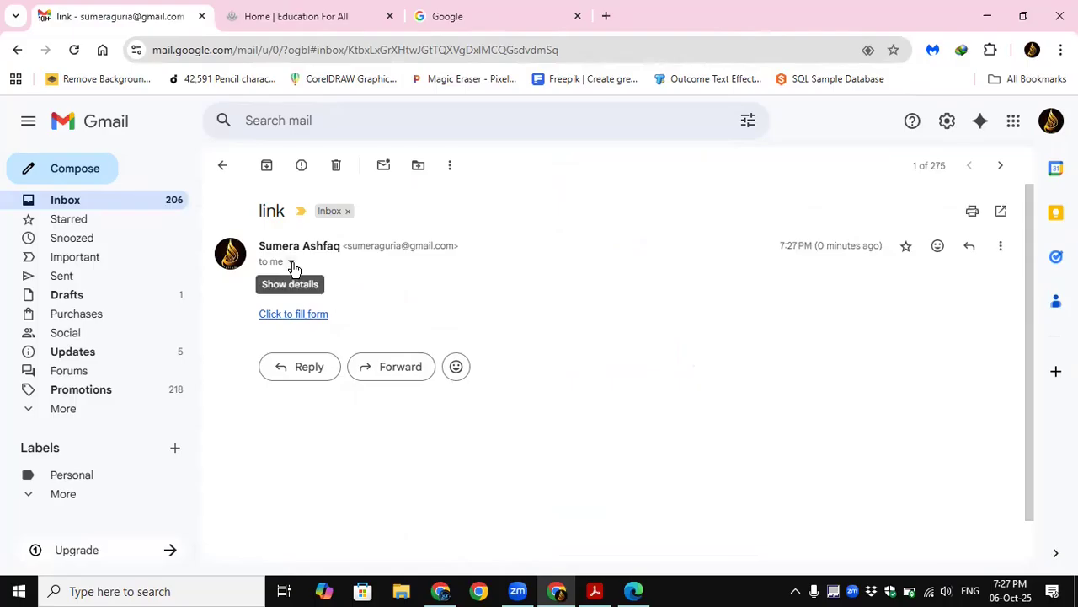
# Step: Close the opened aiou.edu.pk page and highlight the open message's full web address in the browser
pyautogui.click(276, 45)
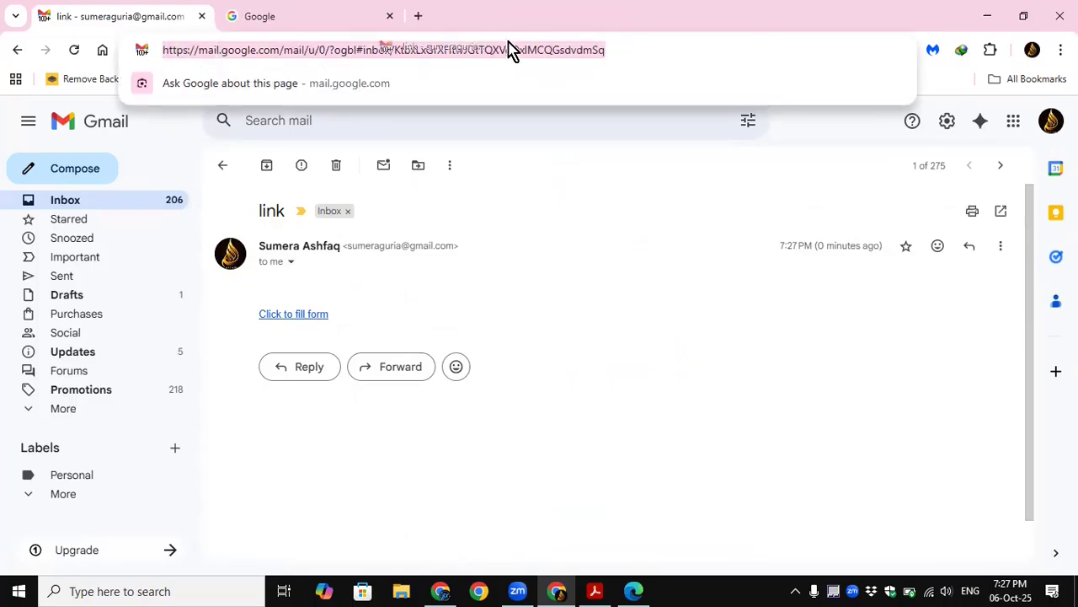
pyautogui.click(620, 46)
pyautogui.moveTo(596, 46); pyautogui.dragTo(164, 48)
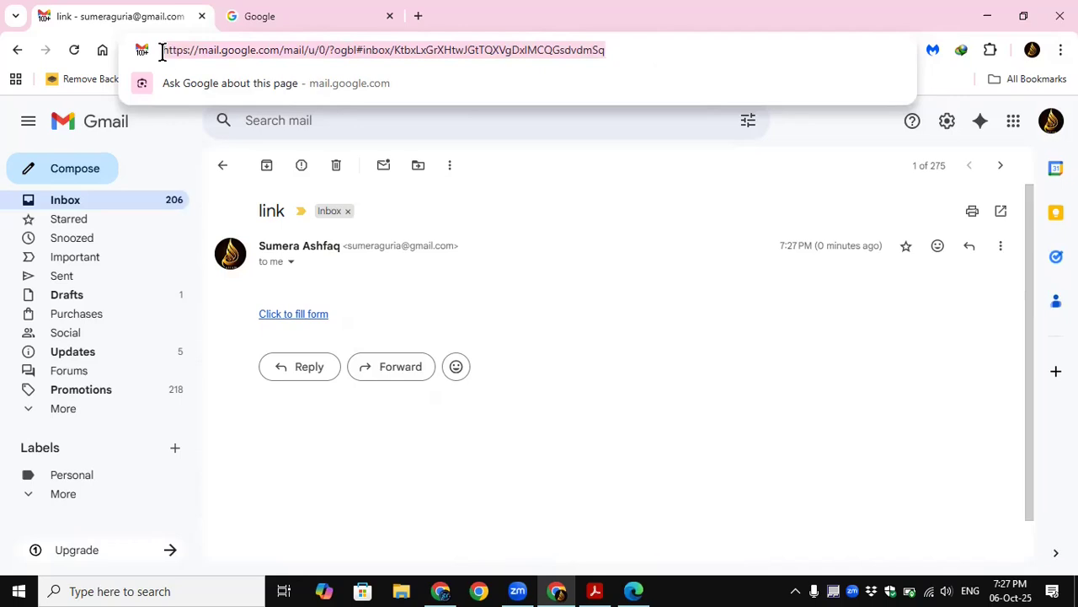
pyautogui.click(613, 405)
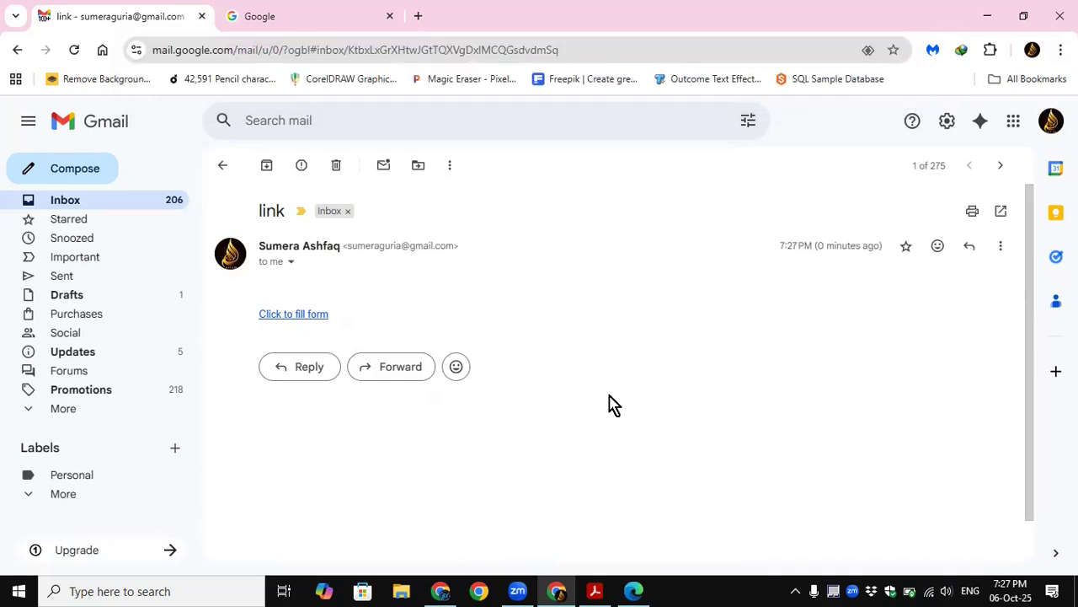
# Step: Return to the inbox and switch to Adobe Acrobat to review the Topic-05 outline in the Basic Computer Skill PDF
pyautogui.click(81, 223)
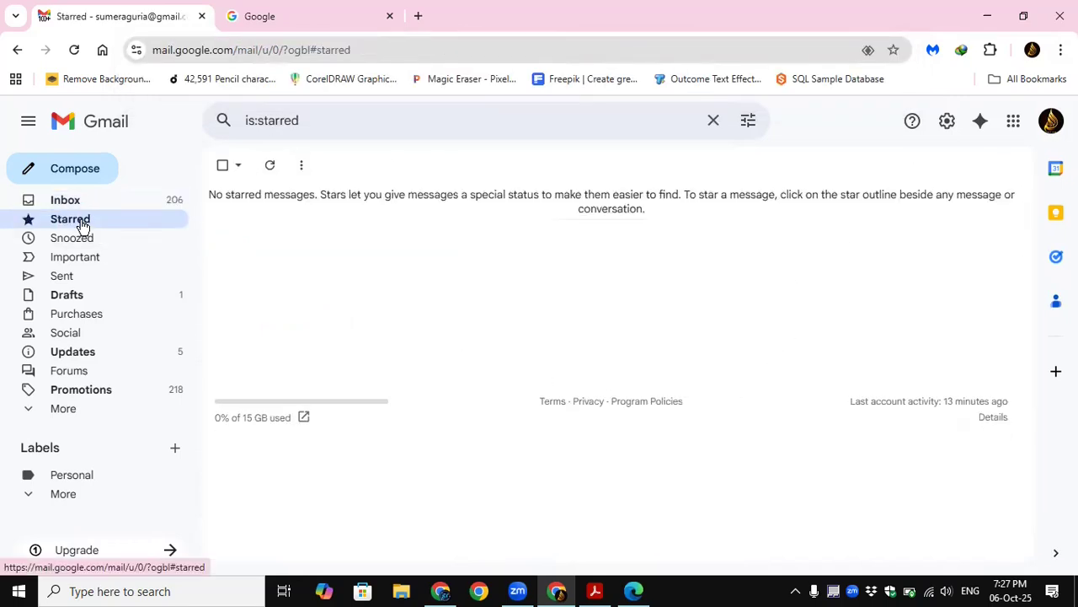
pyautogui.click(76, 201)
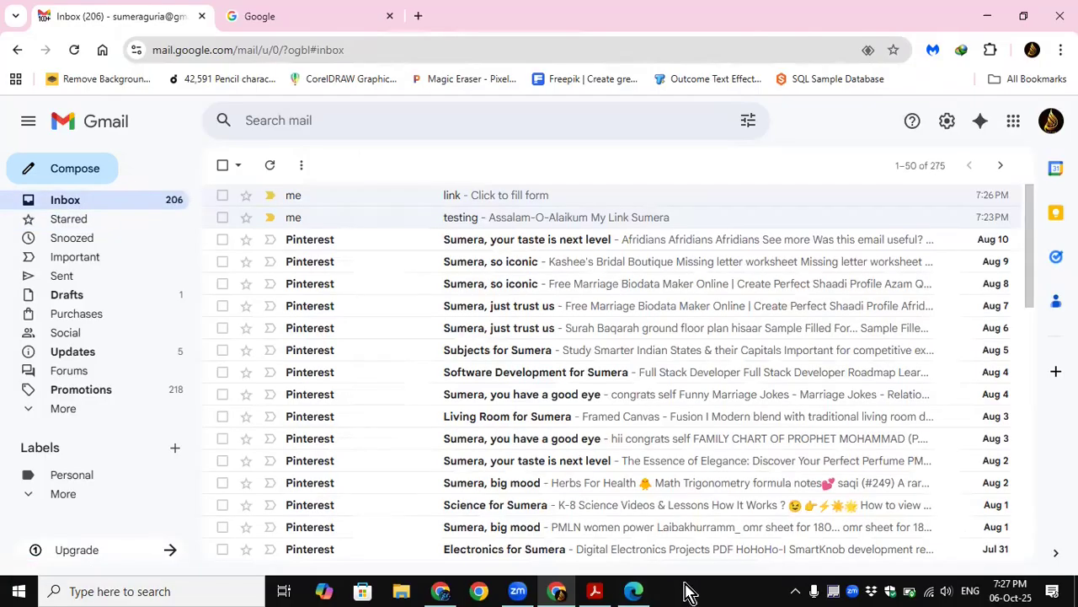
pyautogui.click(596, 591)
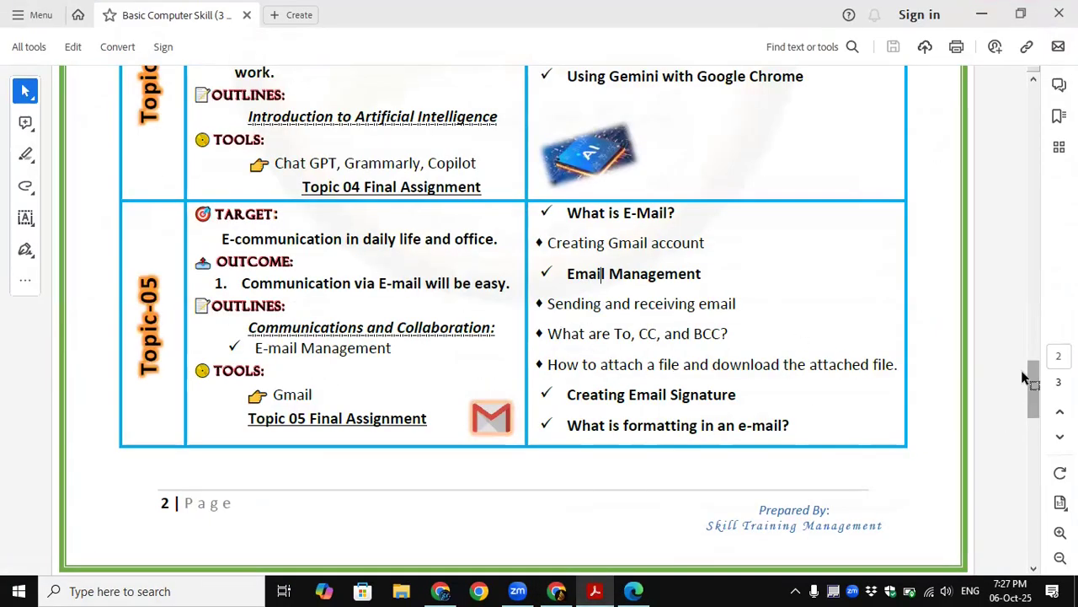
pyautogui.moveTo(1038, 389); pyautogui.dragTo(1023, 425)
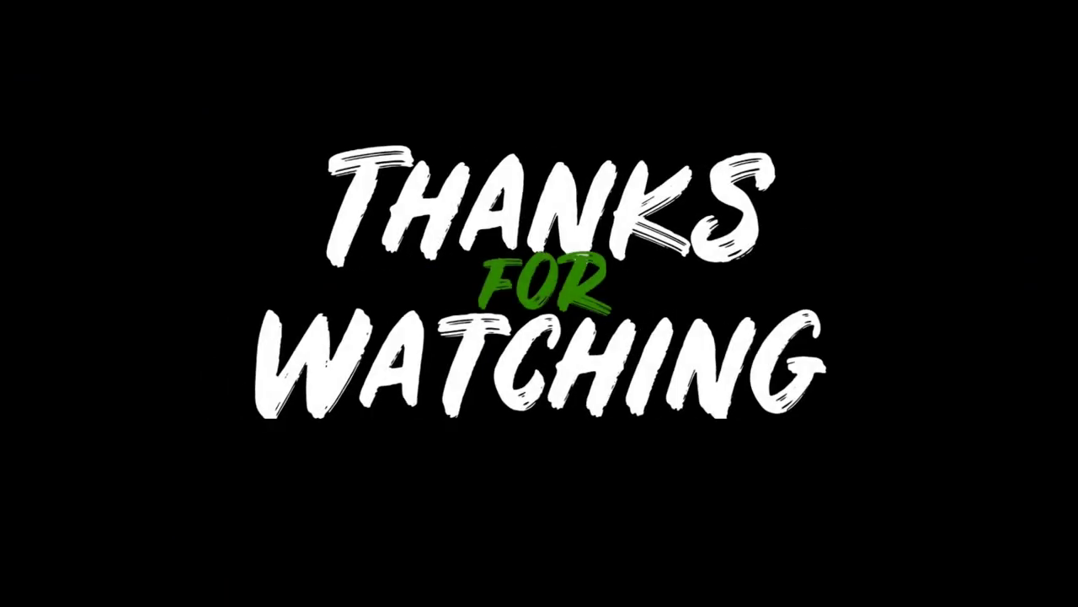